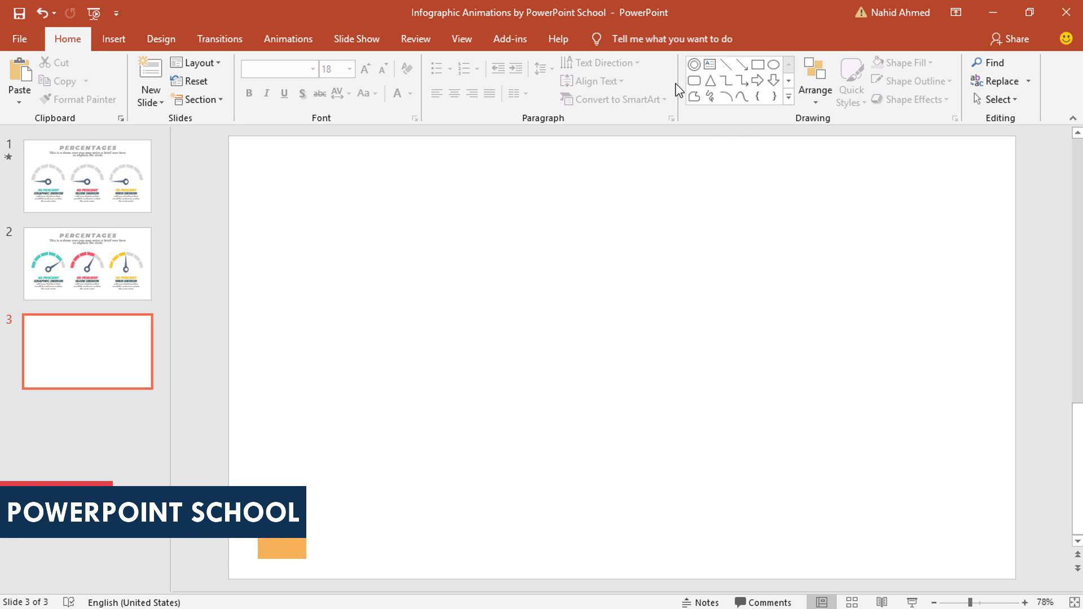
- Draw a blue donut at slide centre, thin its ring, and add a thin vertical bar through it
left_click(695, 64)
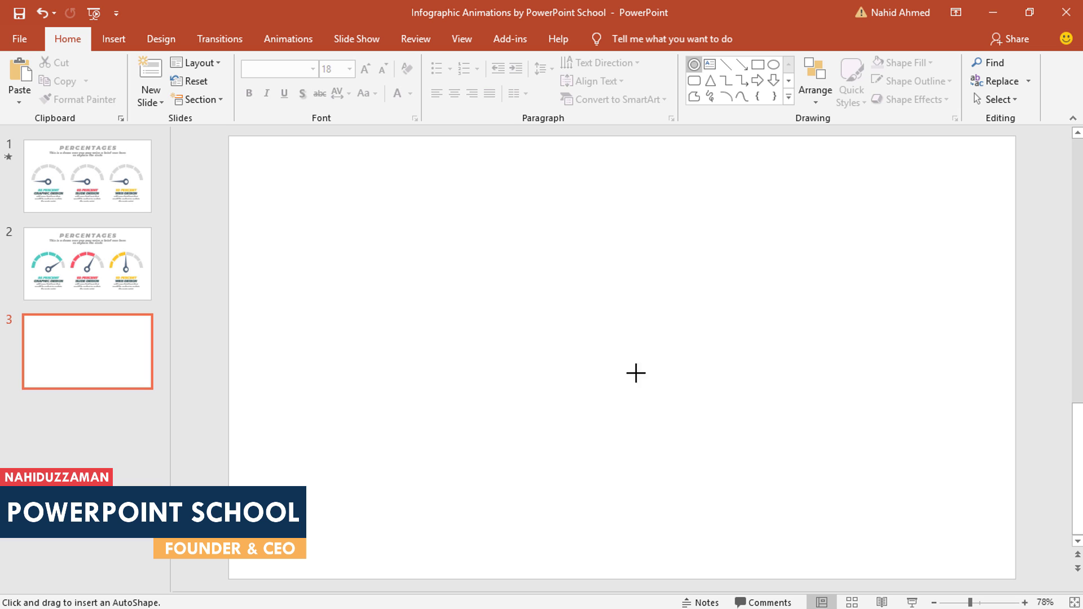
left_click_drag(622, 358, 738, 473)
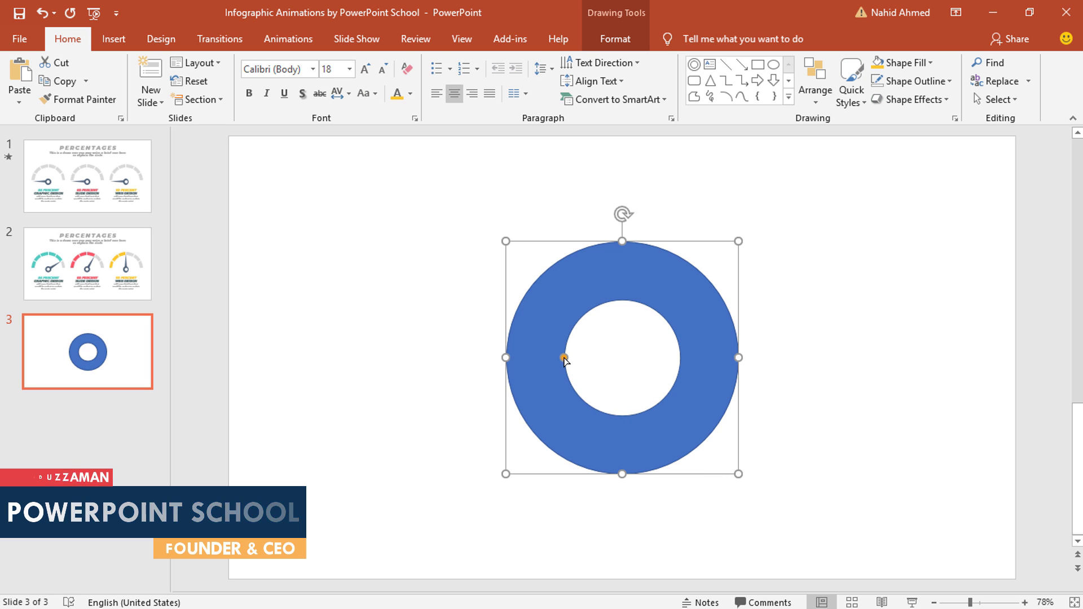
left_click_drag(564, 358, 529, 354)
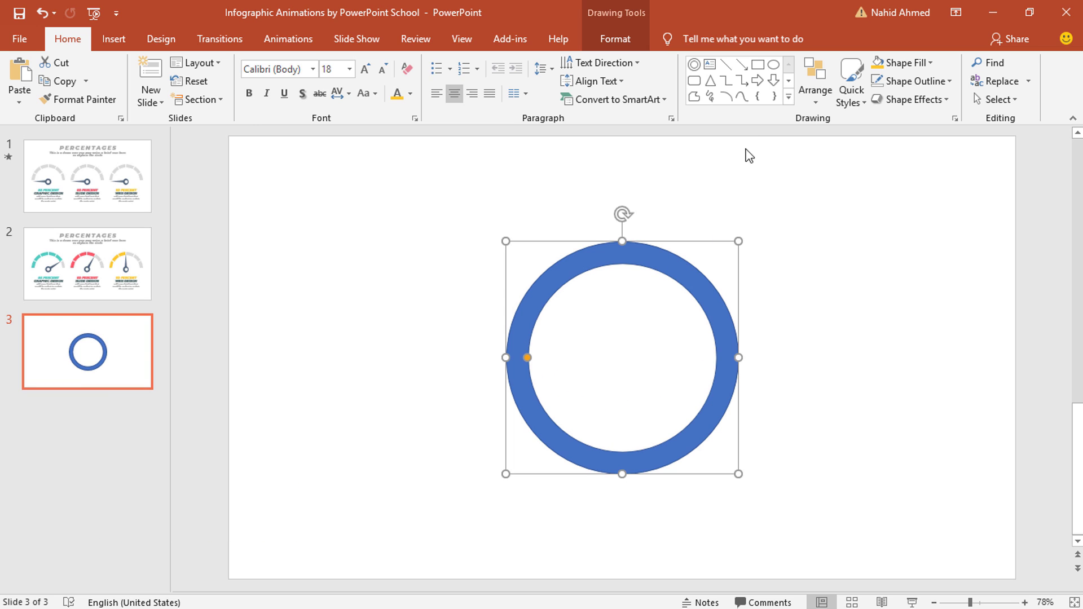
left_click(759, 71)
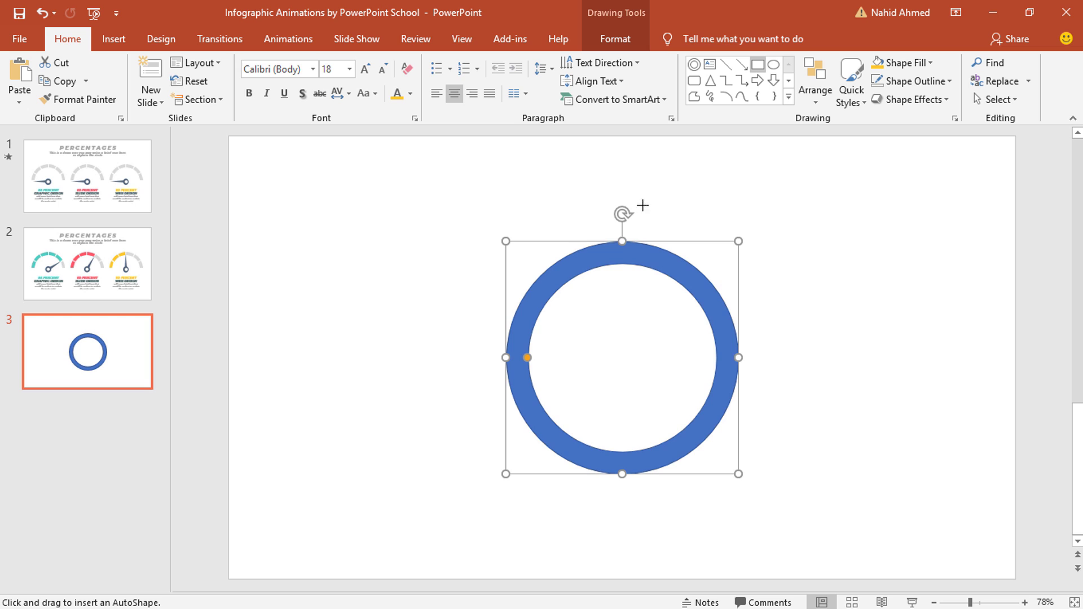
mouse_move(617, 195)
left_mouse_down()
mouse_move(611, 531)
mouse_move(634, 426)
mouse_move(623, 410)
left_mouse_up()
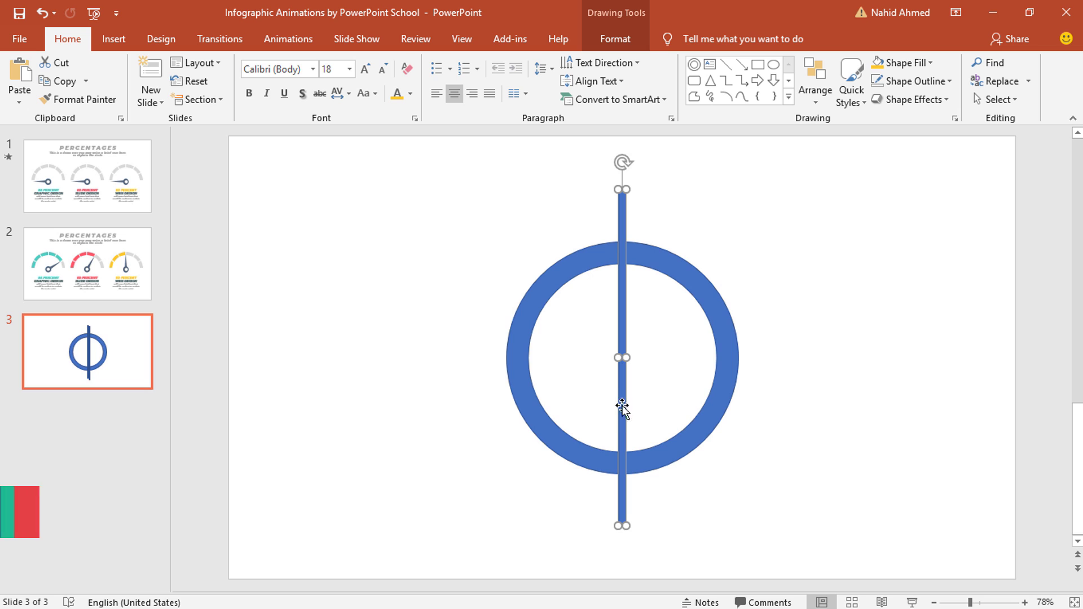
- Duplicate and rotate the bar into evenly spaced spokes, then select all spokes without the ring
left_click_drag(624, 159, 818, 368)
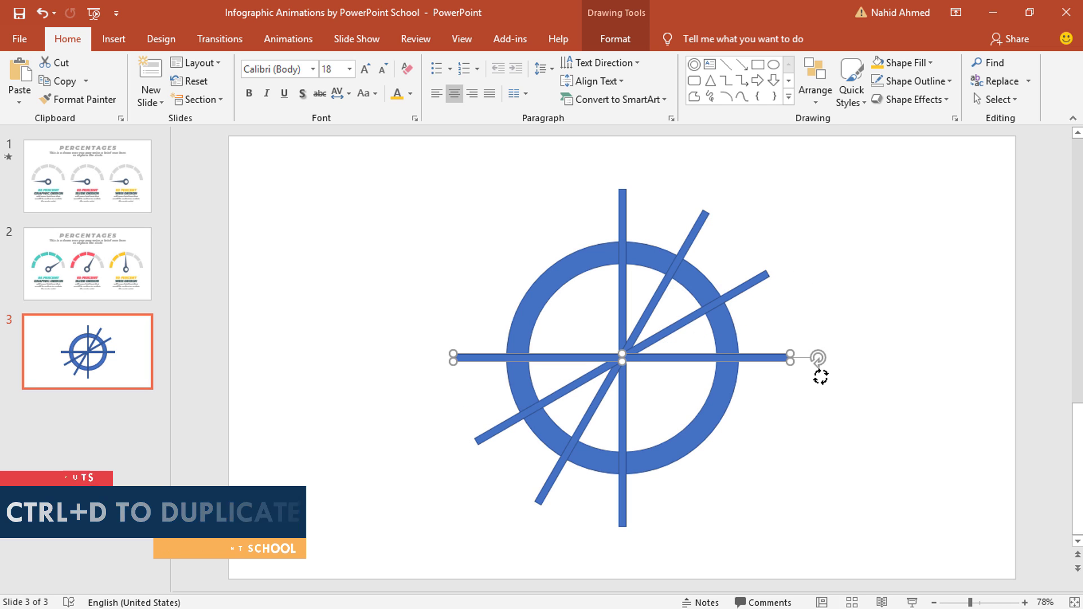
left_click(817, 431)
left_click_drag(817, 431, 721, 567)
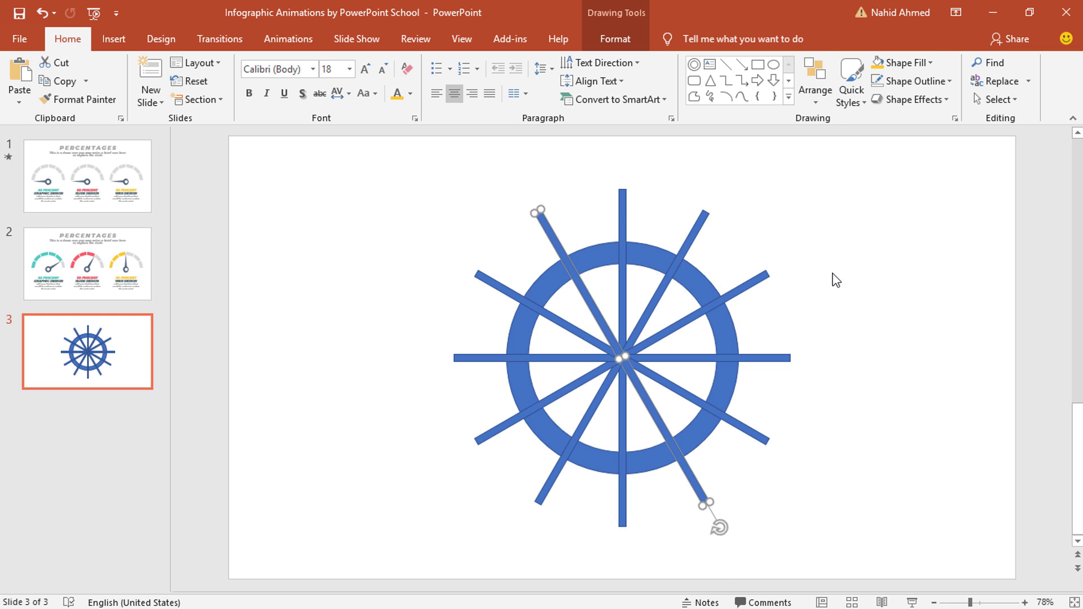
key("ctrl+a")
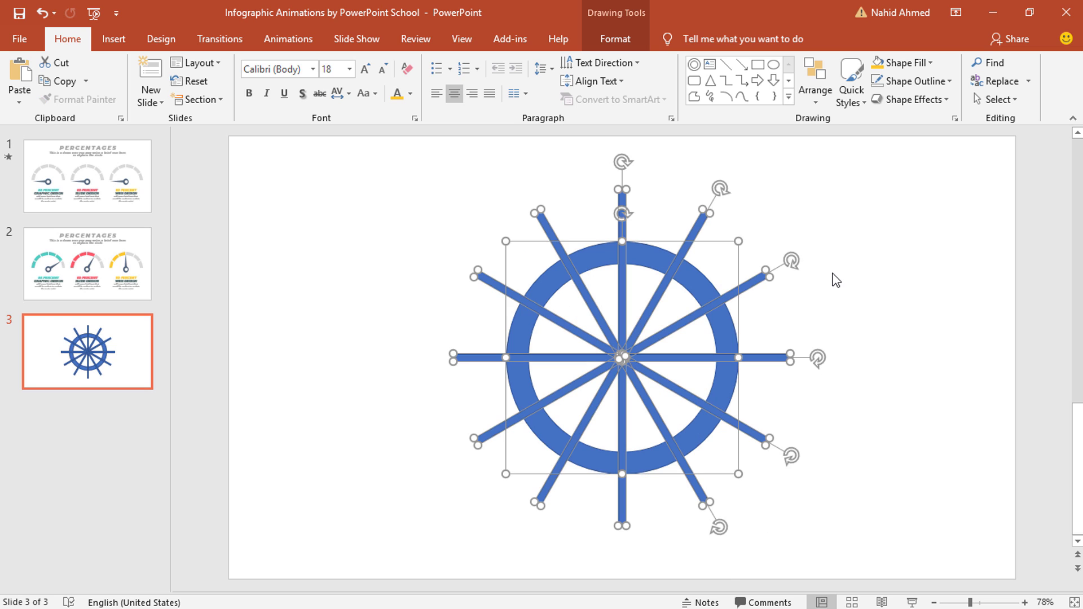
left_click(697, 284, "shift")
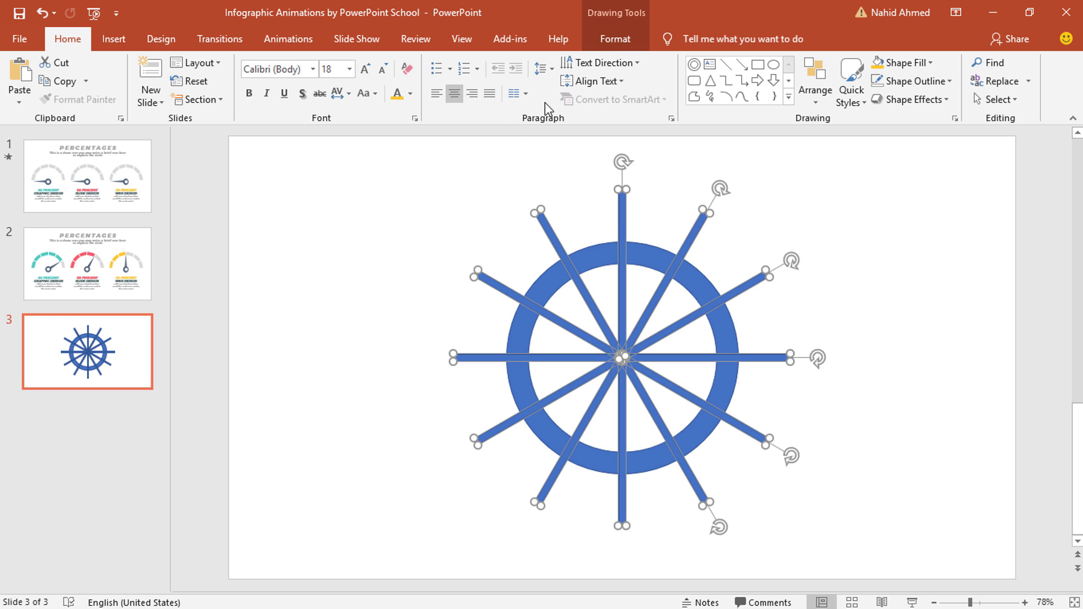
left_click(613, 39)
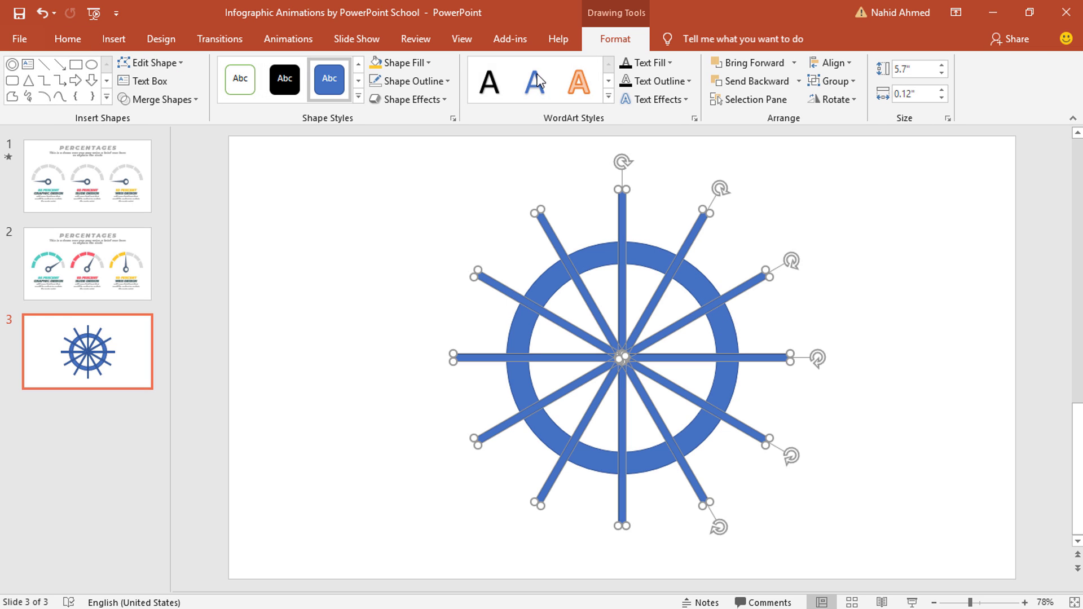
- Union the spokes into one shape, then fragment the ring along them
left_click(187, 100)
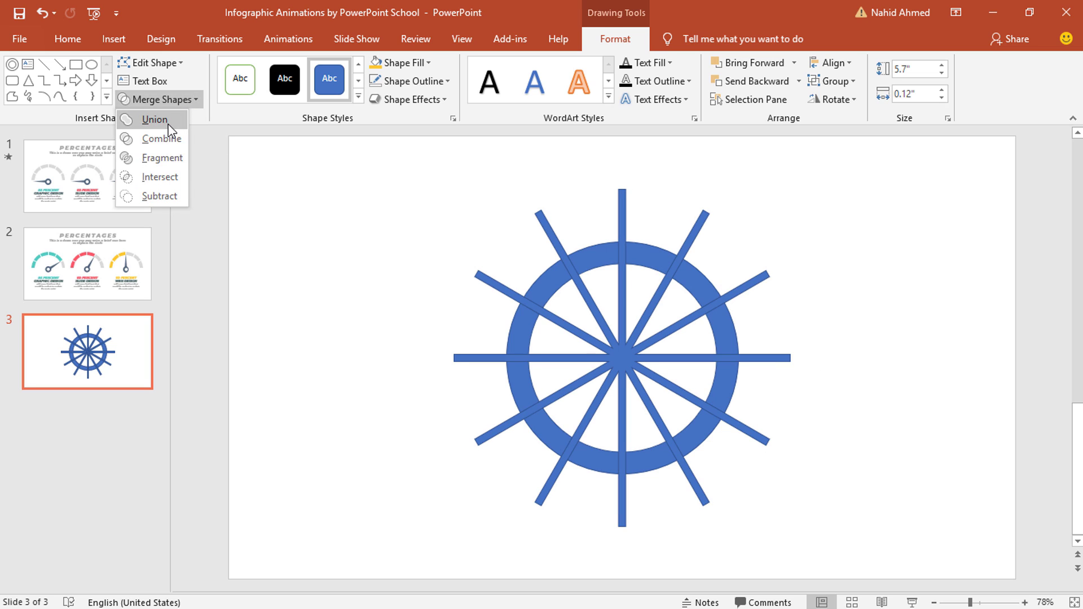
left_click(169, 123)
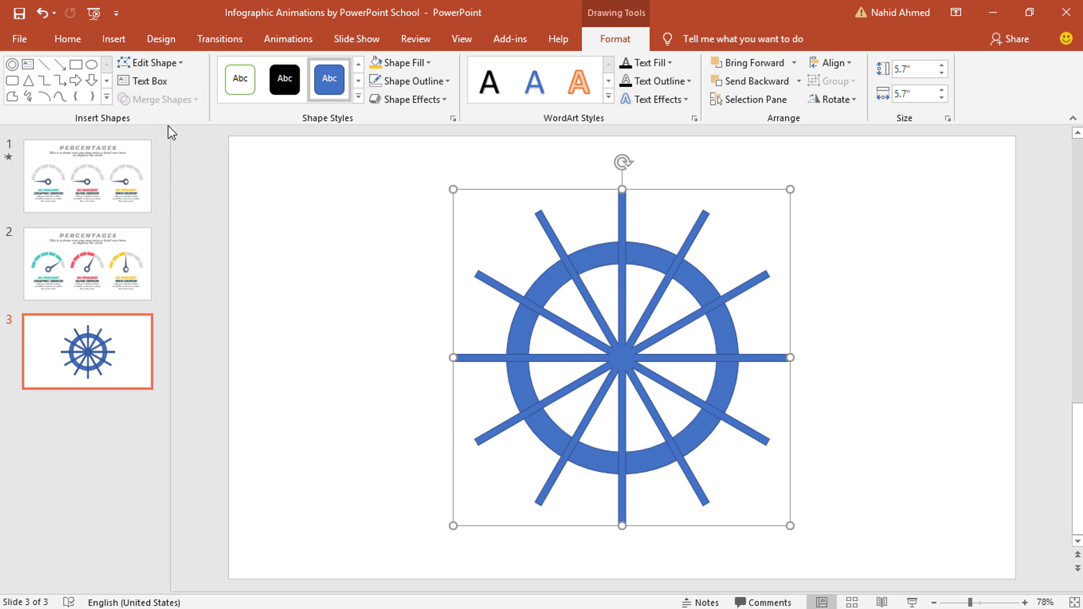
left_click(519, 334)
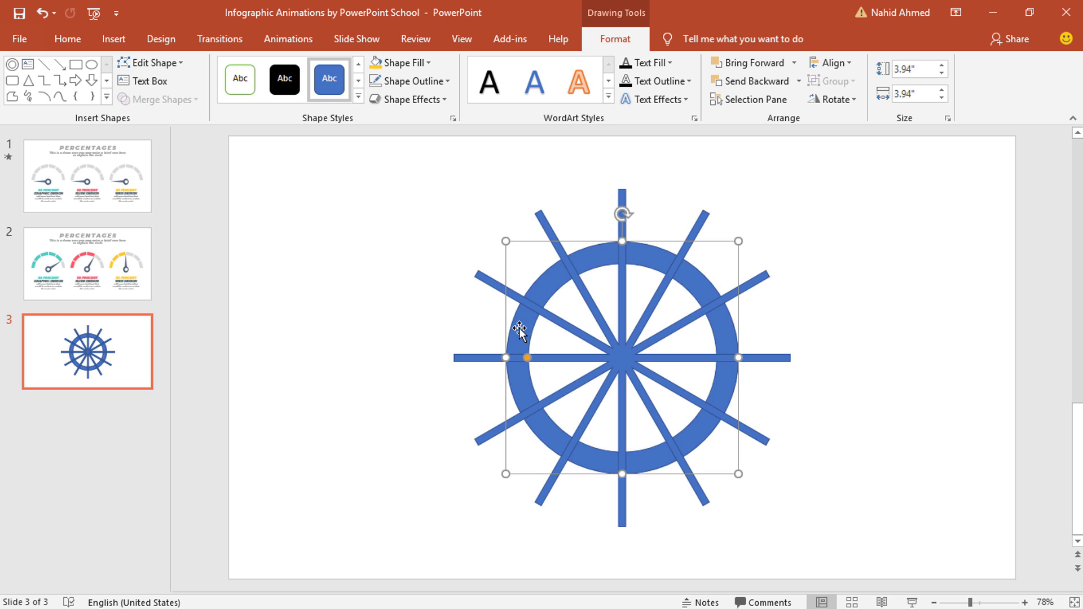
left_click(619, 347, "shift")
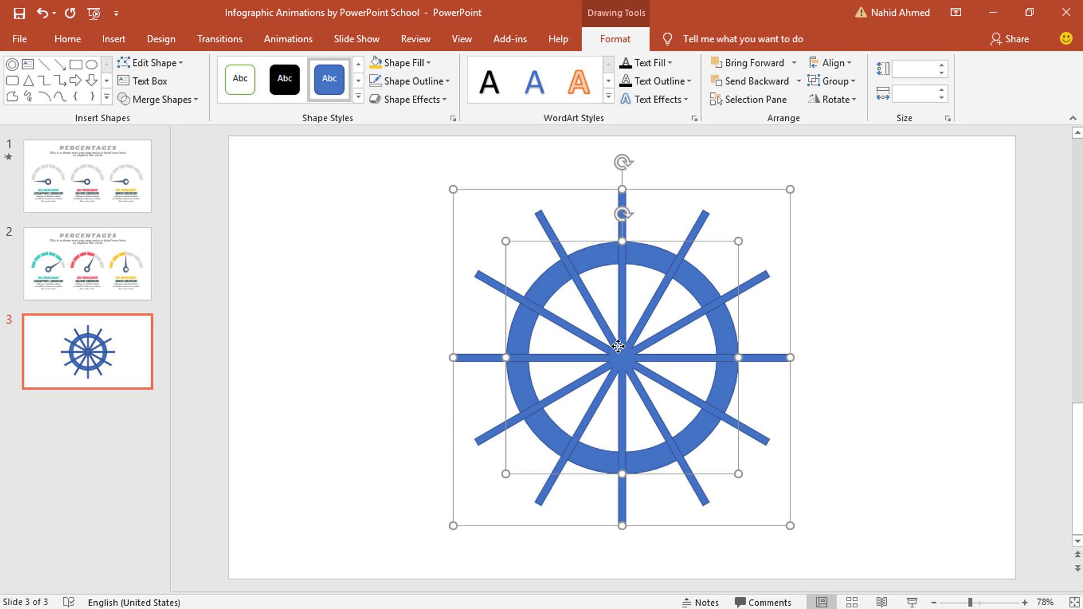
left_click(193, 100)
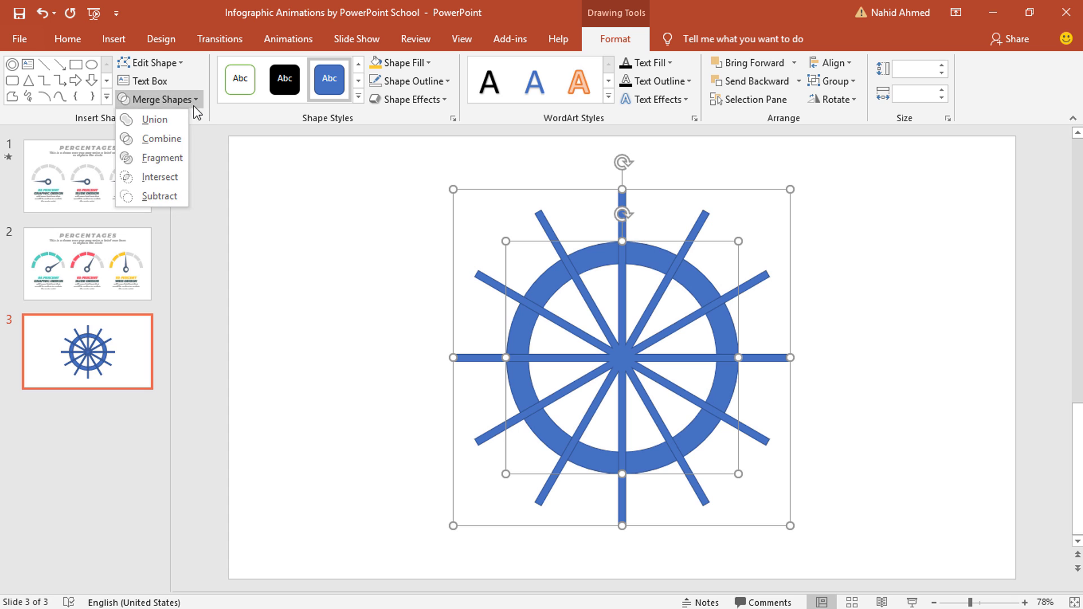
left_click(180, 162)
- Select the six upper ring pieces and move them left off the wheel
left_click(351, 319)
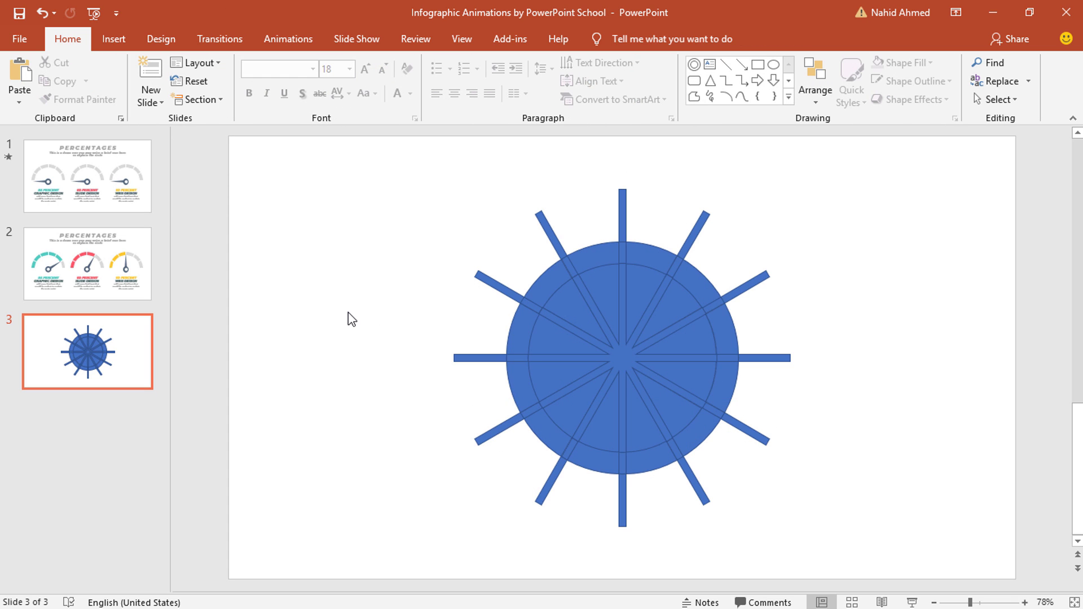
left_click(517, 330)
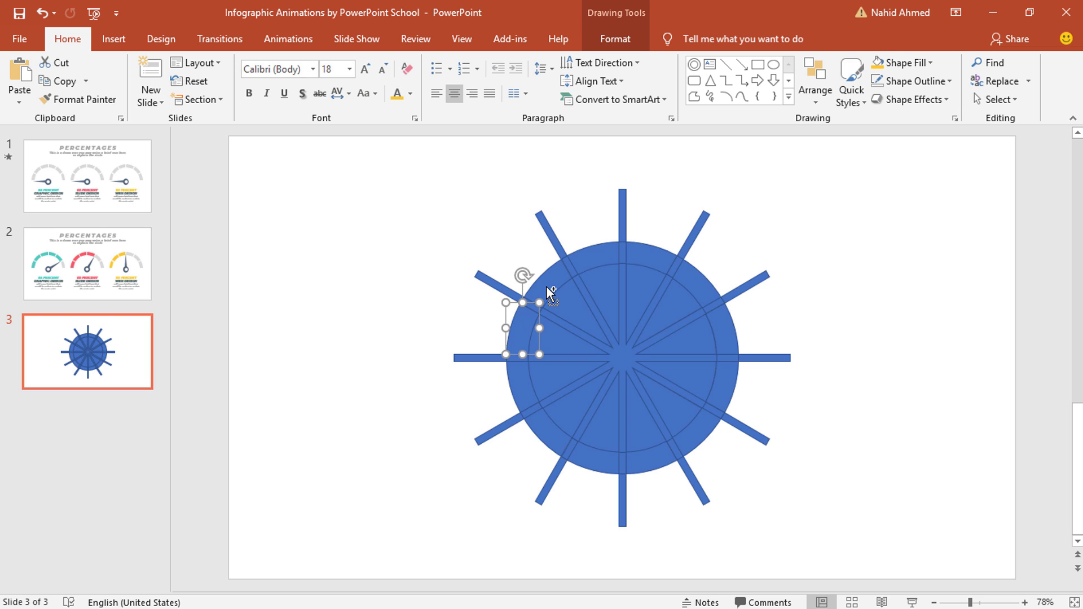
left_click(567, 285, "shift")
left_click(594, 252, "shift")
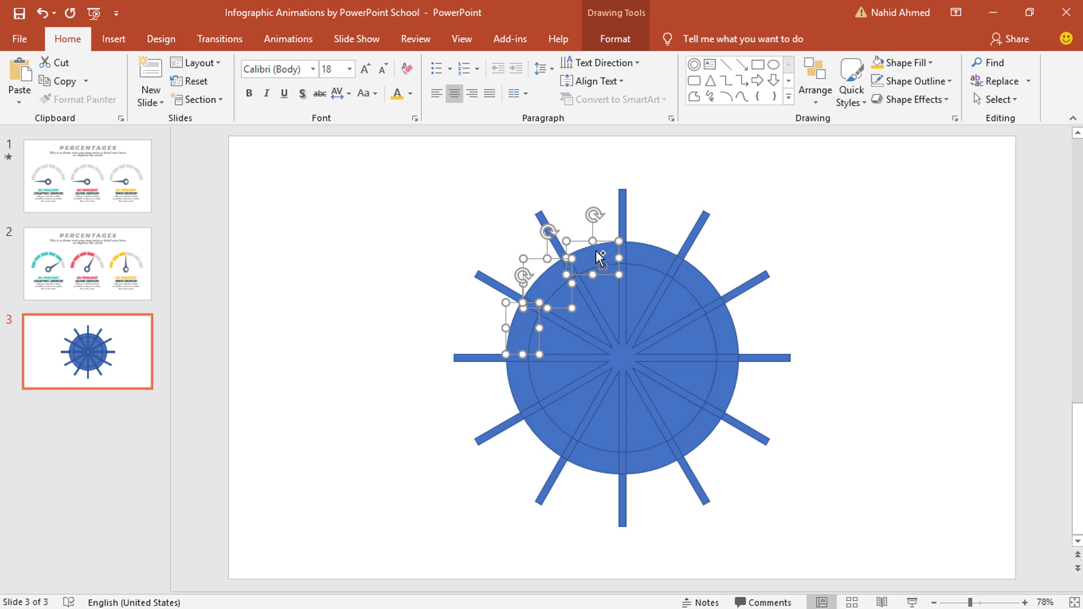
left_click(649, 257, "shift")
left_click(687, 278, "shift")
left_click(730, 331, "shift")
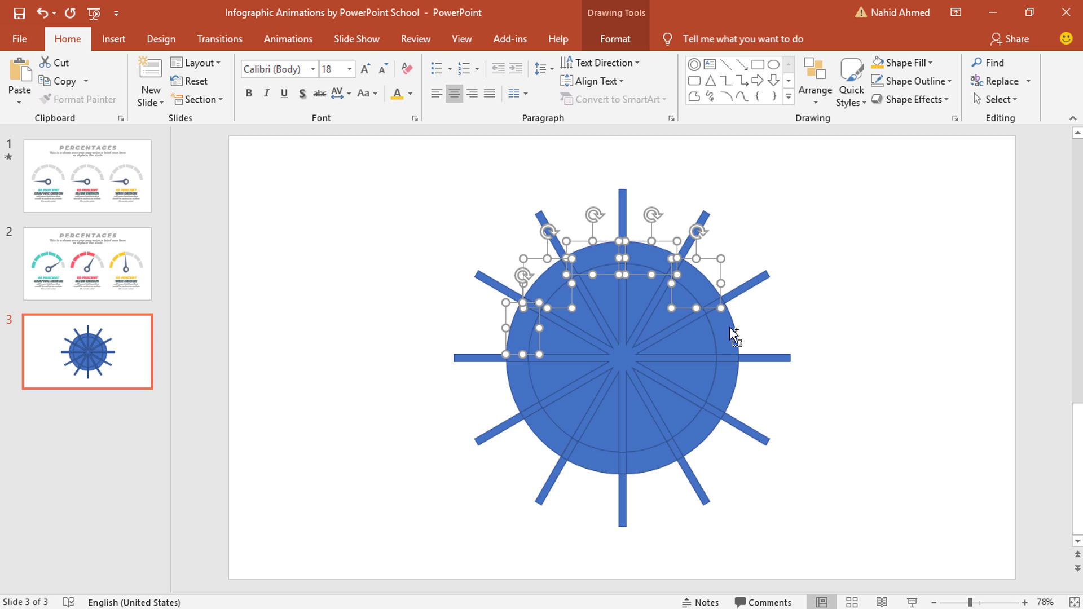
left_click_drag(730, 331, 420, 410)
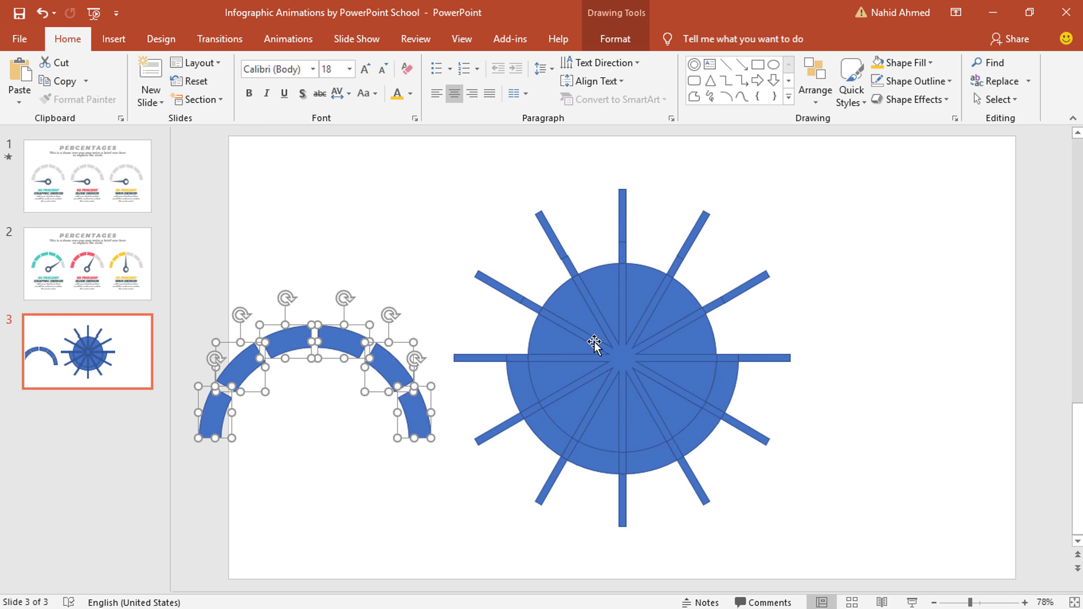
- Delete the leftover wheel pieces and select the six arc segments
mouse_move(905, 132)
left_mouse_down()
mouse_move(722, 411)
mouse_move(519, 542)
mouse_move(428, 578)
left_mouse_up()
key("Delete")
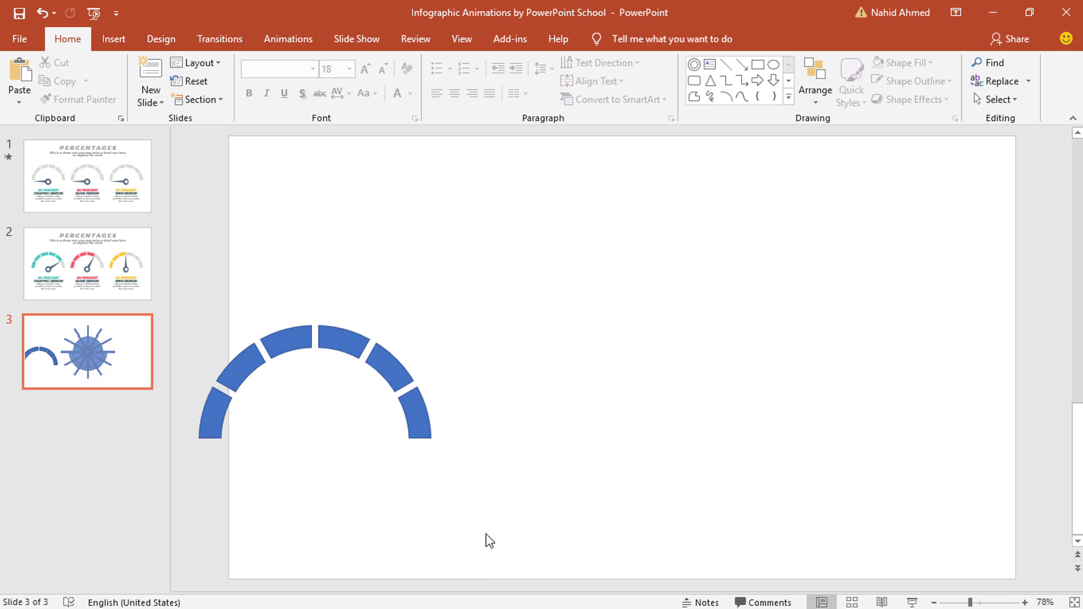
left_click_drag(551, 246, 223, 494)
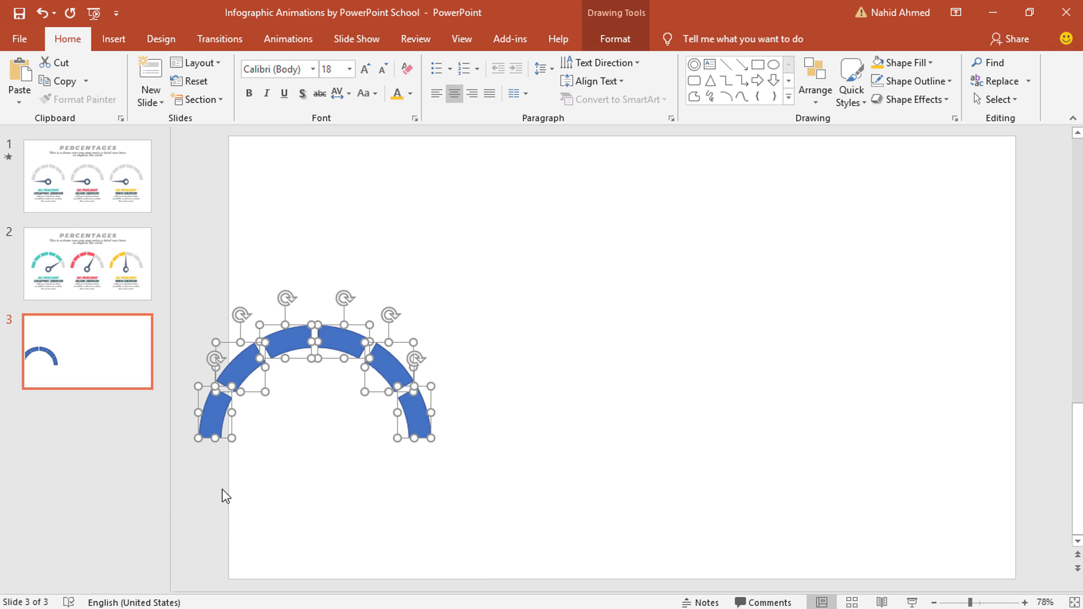
- Move the arch toward centre and give its six segments a light grey fill with no outline
left_click_drag(420, 416, 498, 364)
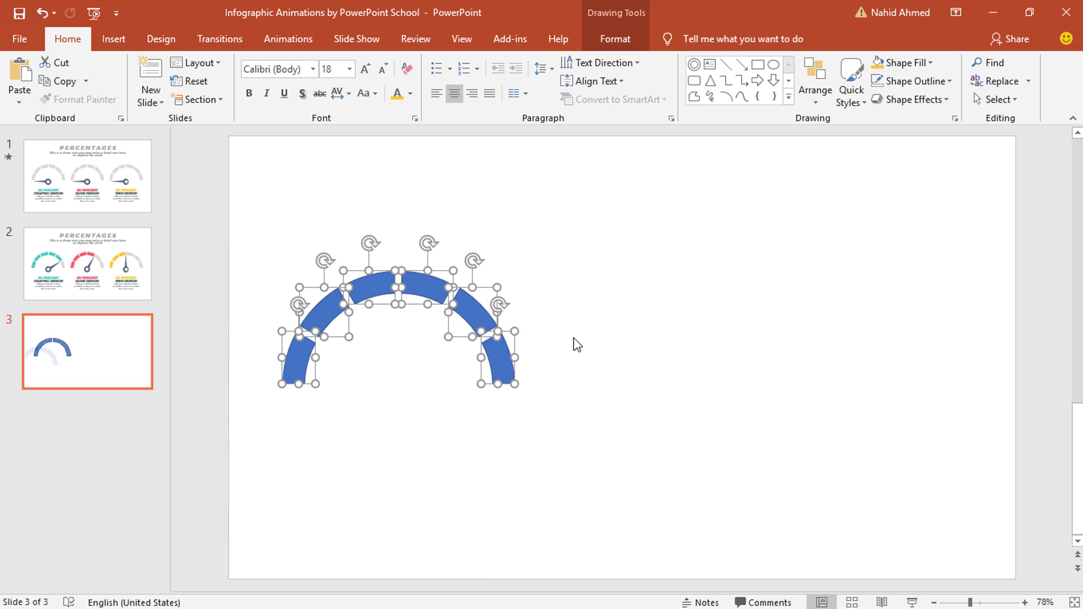
left_click(611, 46)
left_click(419, 64)
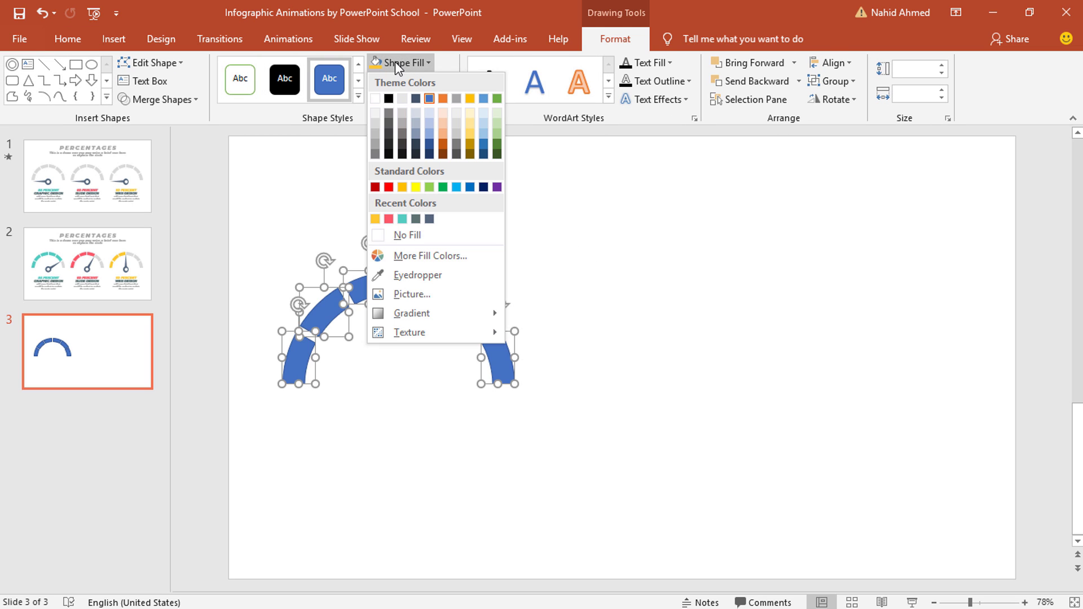
left_click(370, 125)
left_click(426, 83)
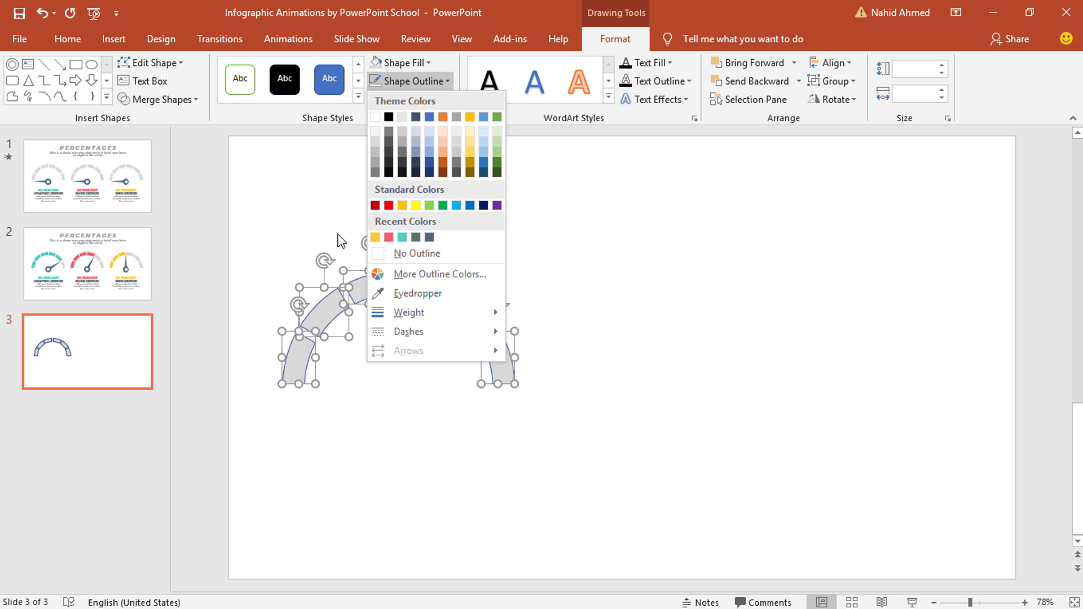
left_click(383, 257)
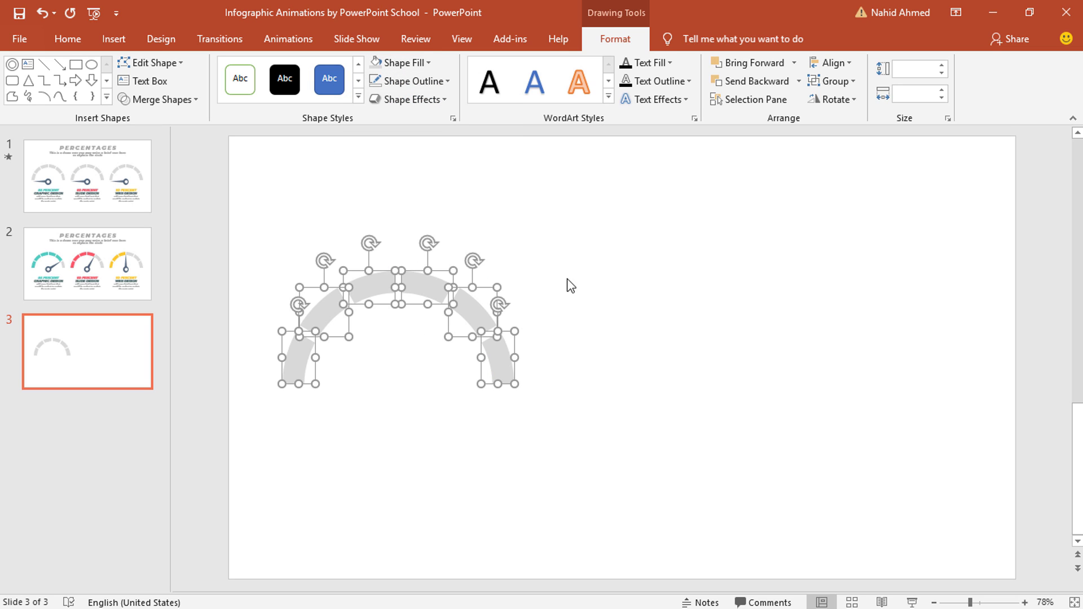
left_click(434, 407)
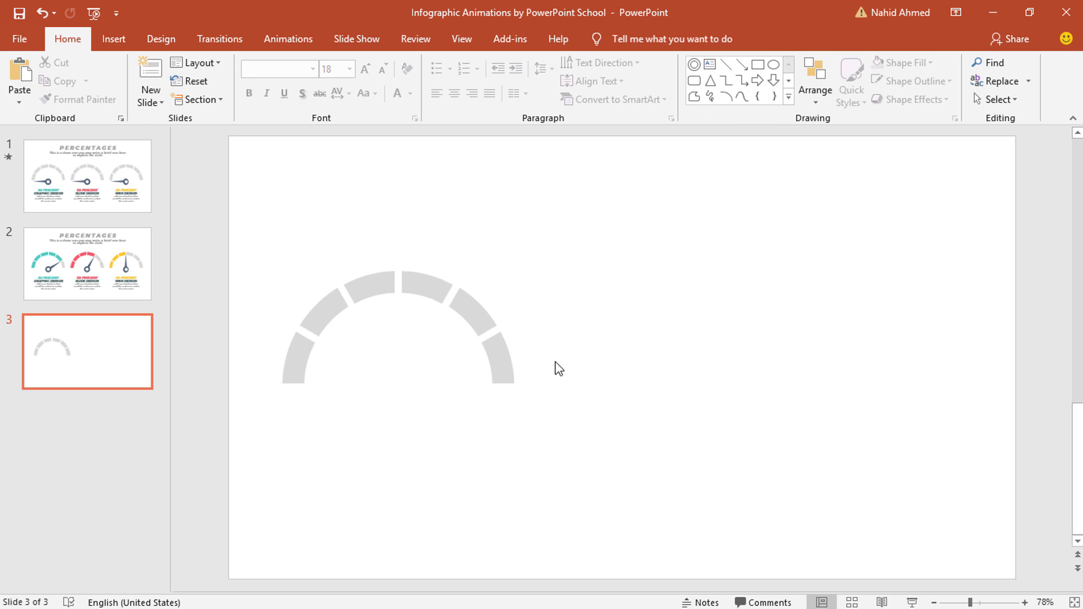
- Draw a blue donut, thin its band, and place it to the right of the grey arc
left_click(695, 65)
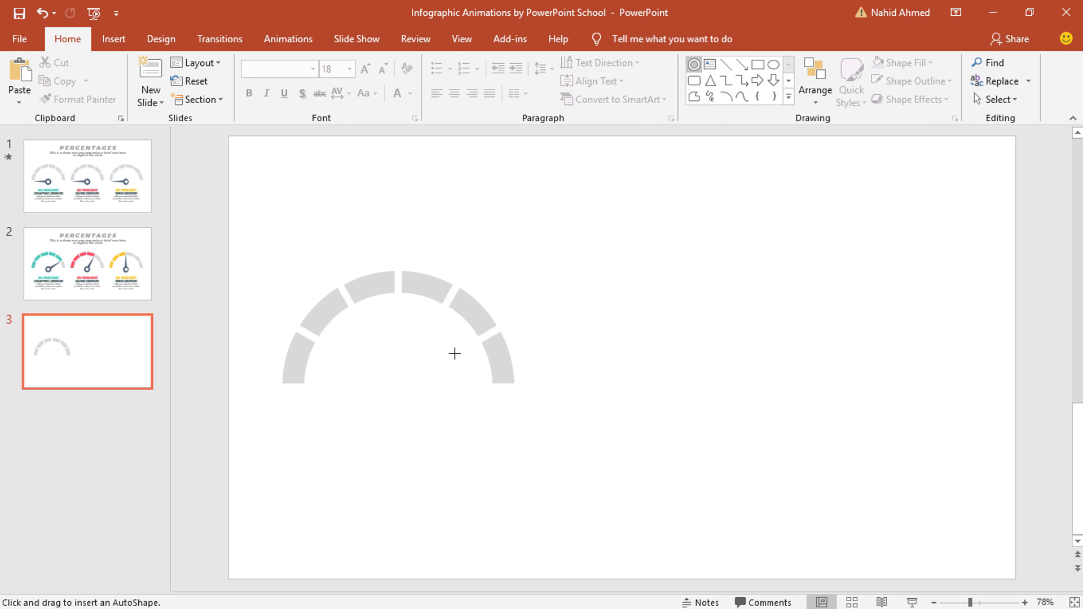
left_click_drag(395, 384, 506, 468)
left_click_drag(473, 433, 477, 435)
left_click_drag(344, 384, 307, 384)
left_click_drag(453, 342, 754, 317)
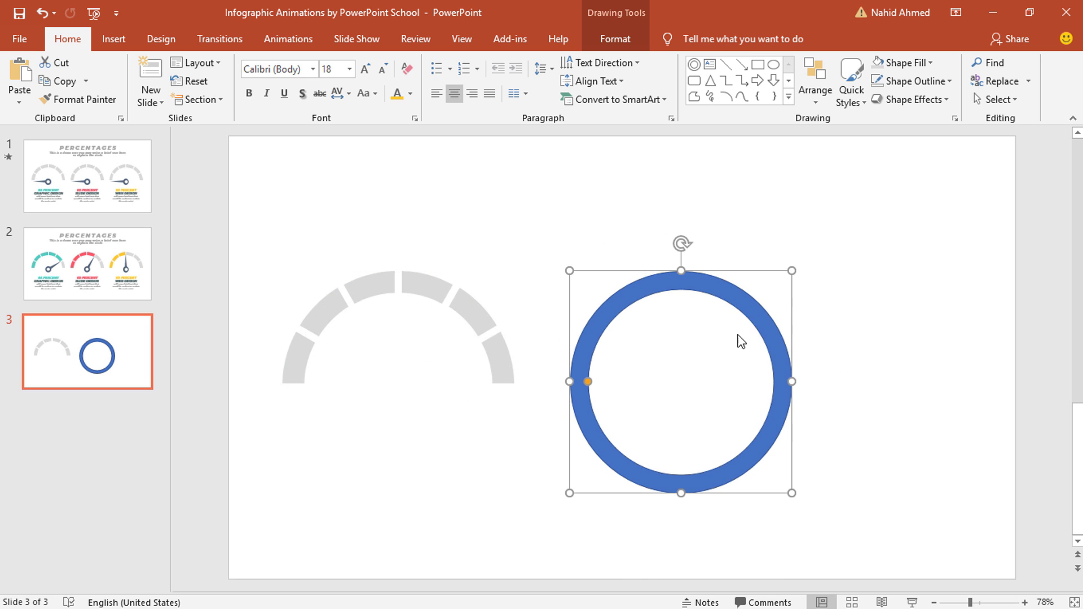
left_click(862, 287)
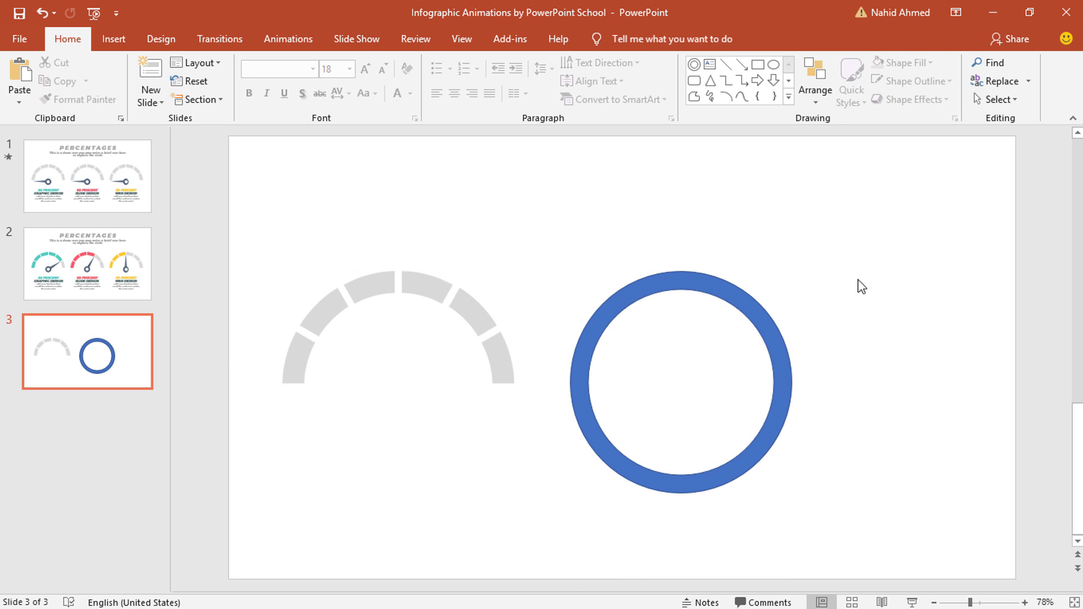
left_click(774, 66)
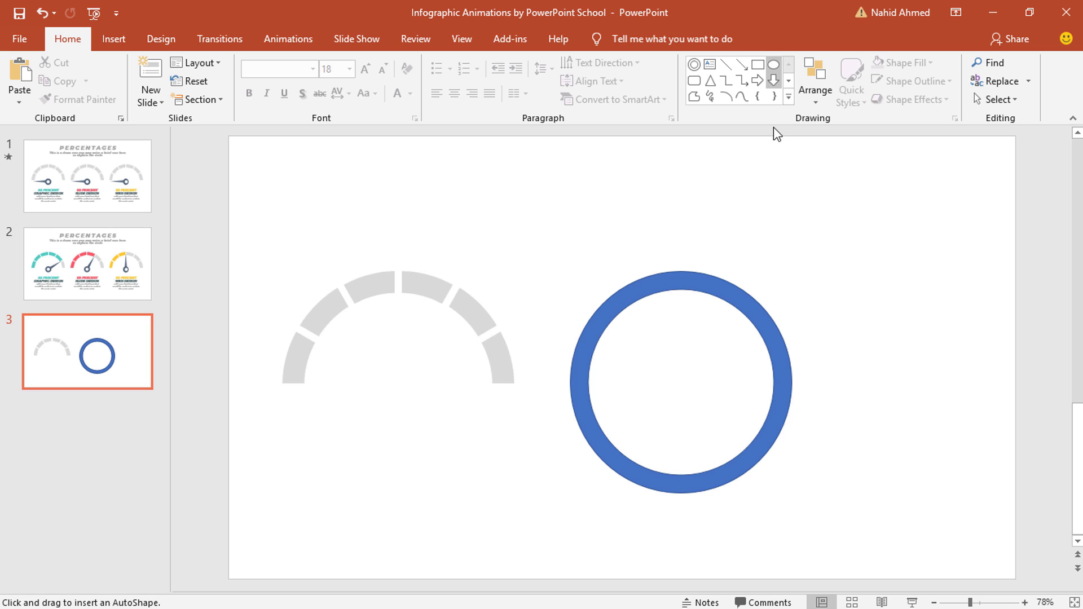
- Draw a small circle at the ring's centre with dark grey fill and no outline
mouse_move(681, 384)
left_mouse_down()
mouse_move(699, 399)
mouse_move(679, 382)
left_mouse_up()
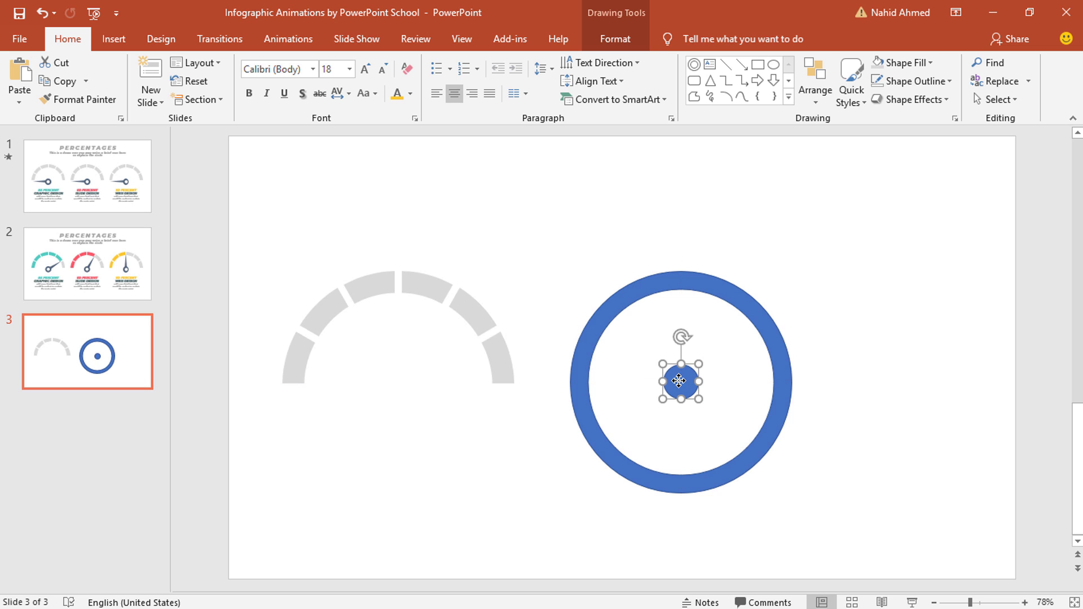
left_click(619, 44)
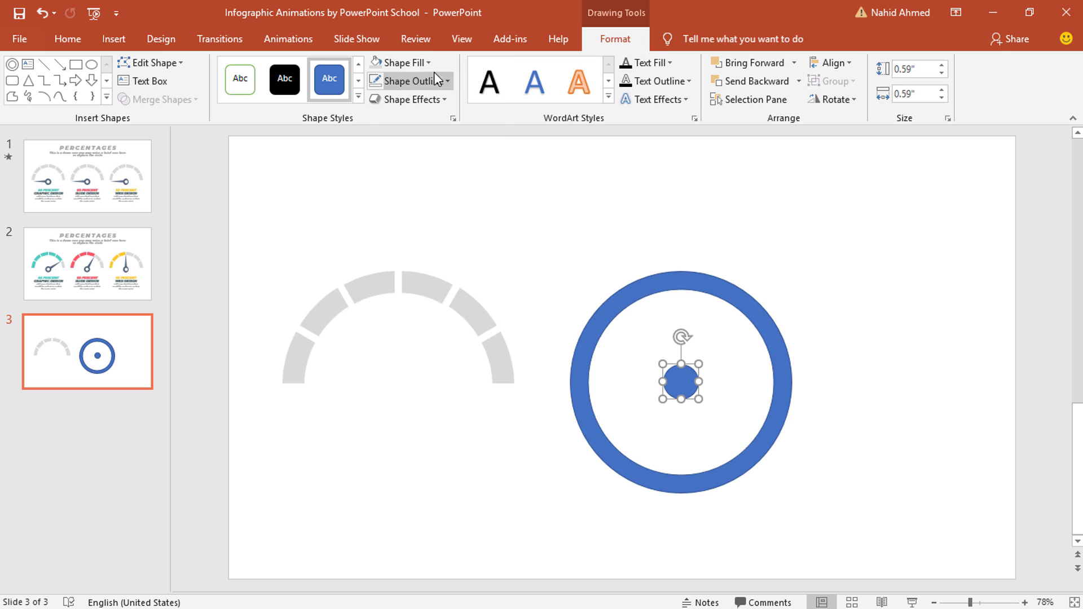
left_click(420, 63)
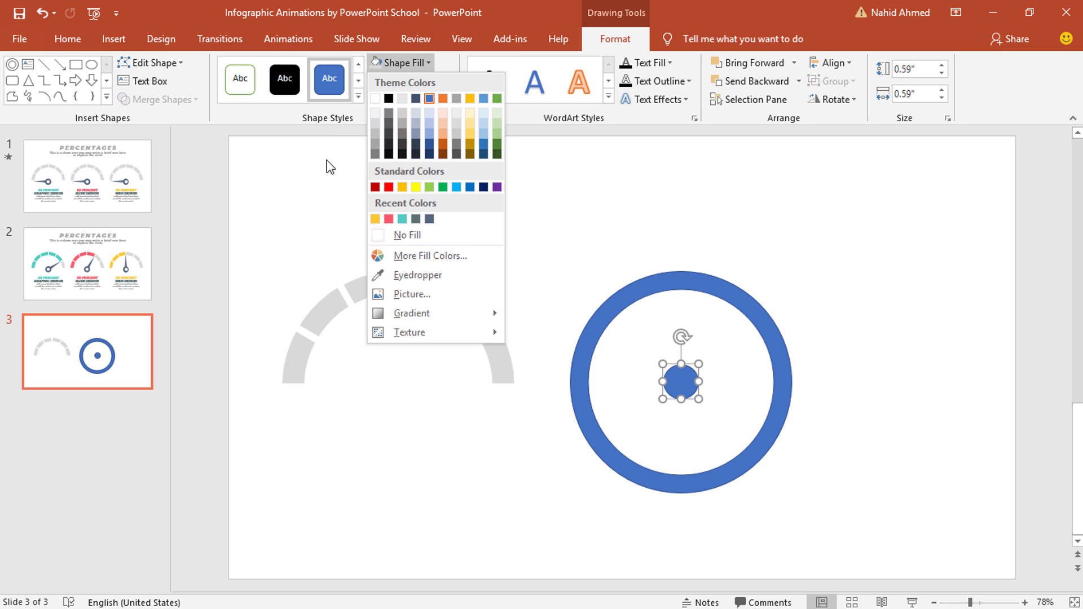
left_click(416, 220)
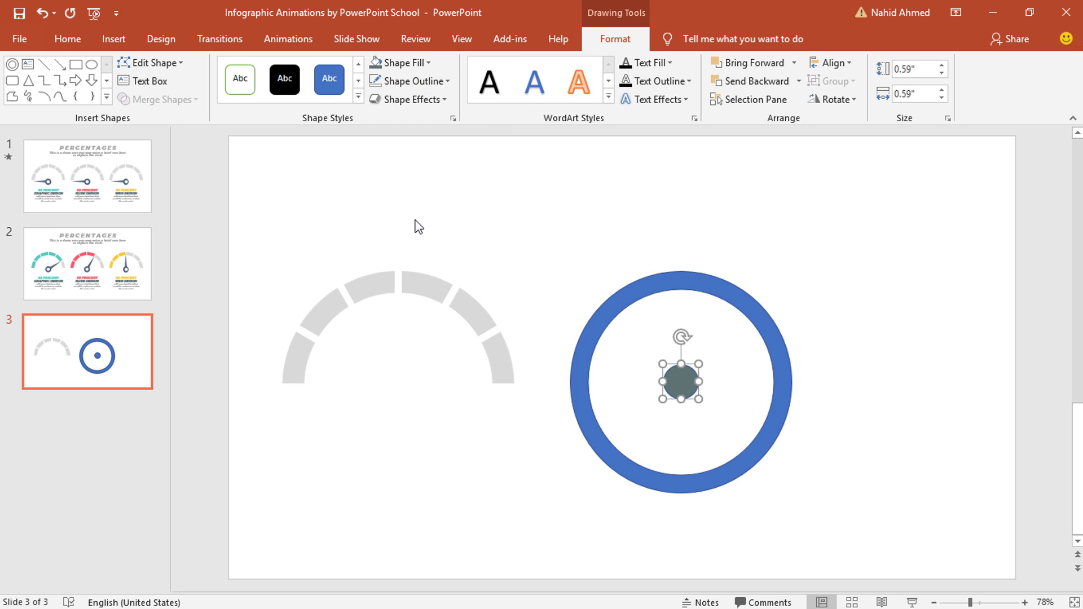
left_click(438, 81)
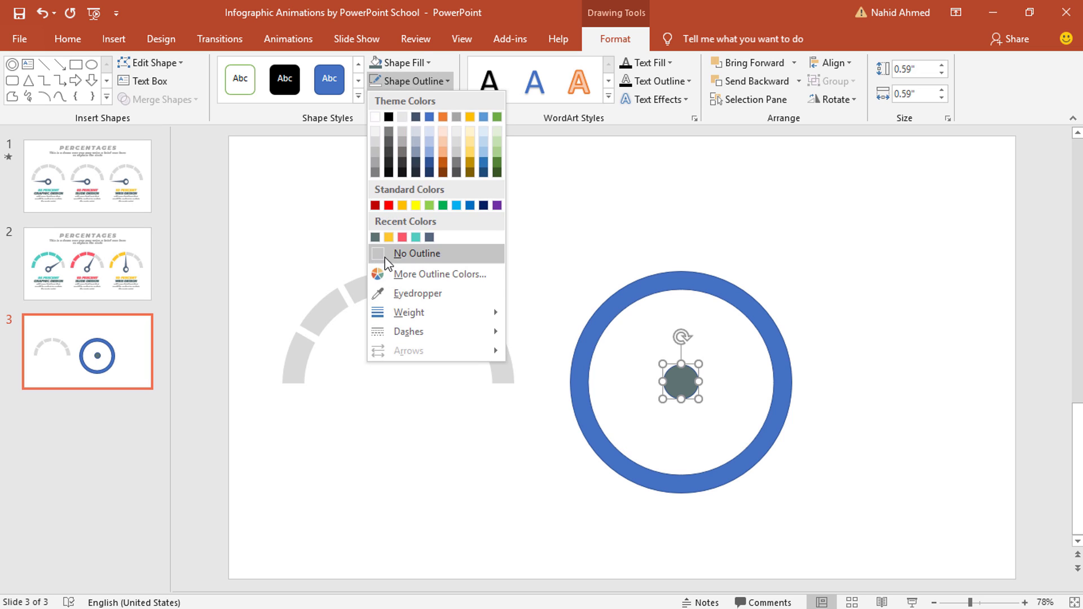
left_click(390, 253)
- Duplicate the circle, make the copy white, and shrink it centred on the hub
key("ctrl+d")
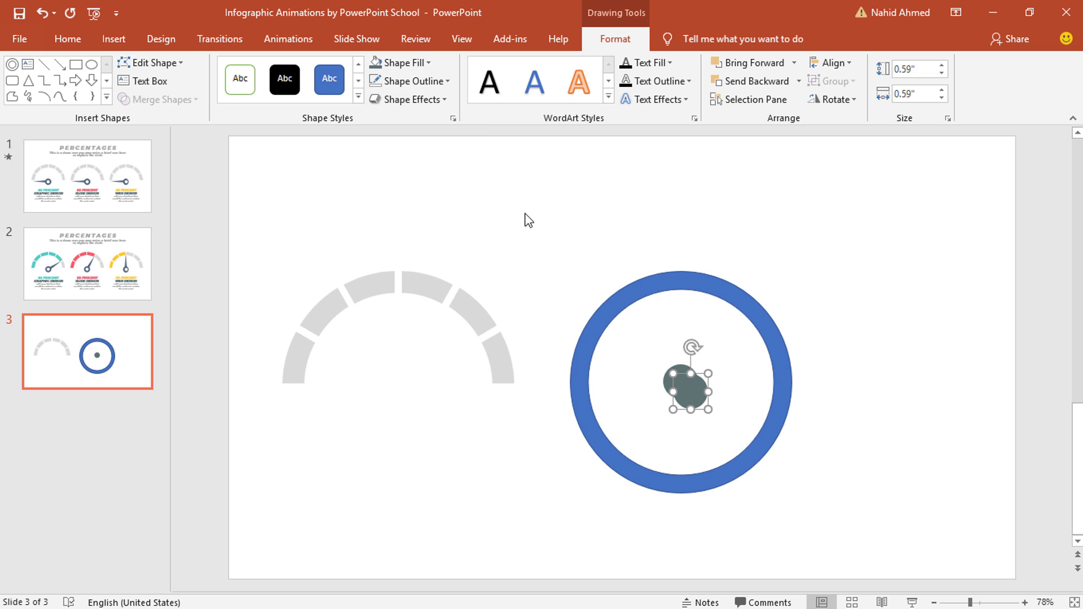
left_click(409, 66)
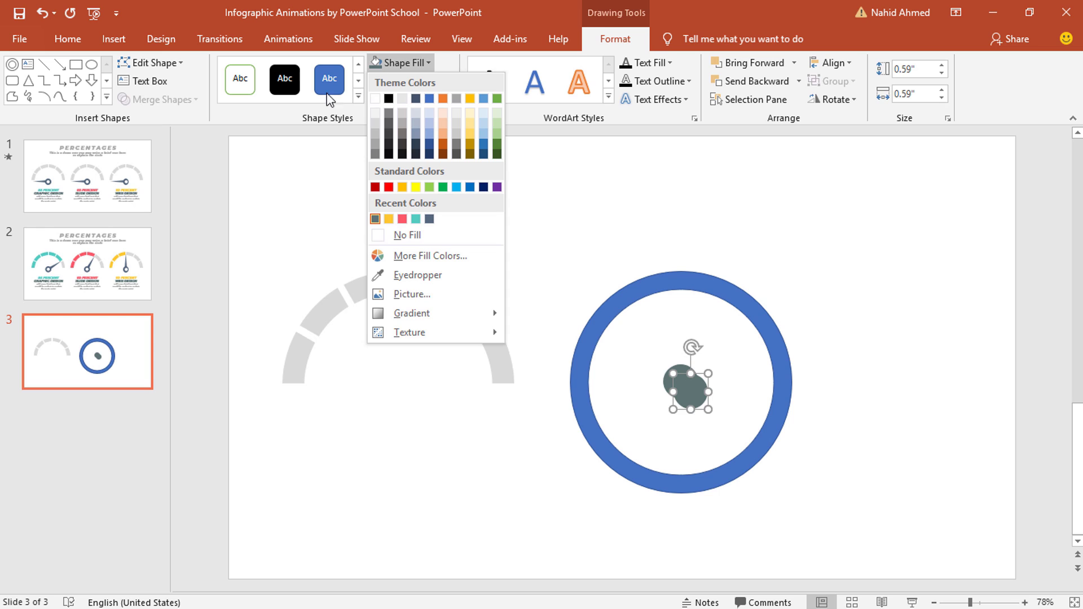
left_click(376, 99)
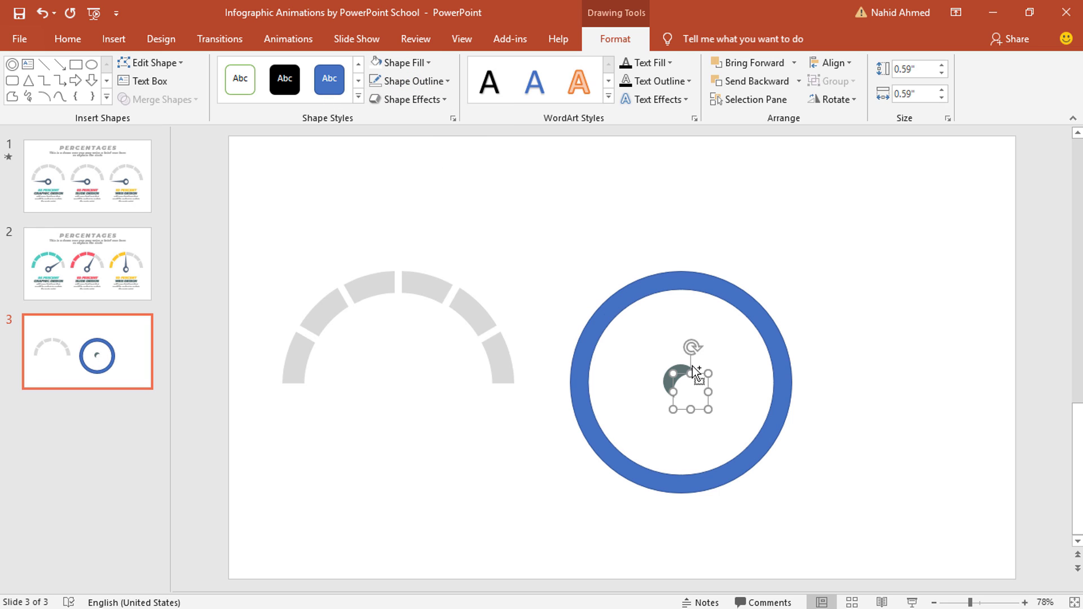
left_click_drag(703, 377, 682, 383)
left_click(723, 336)
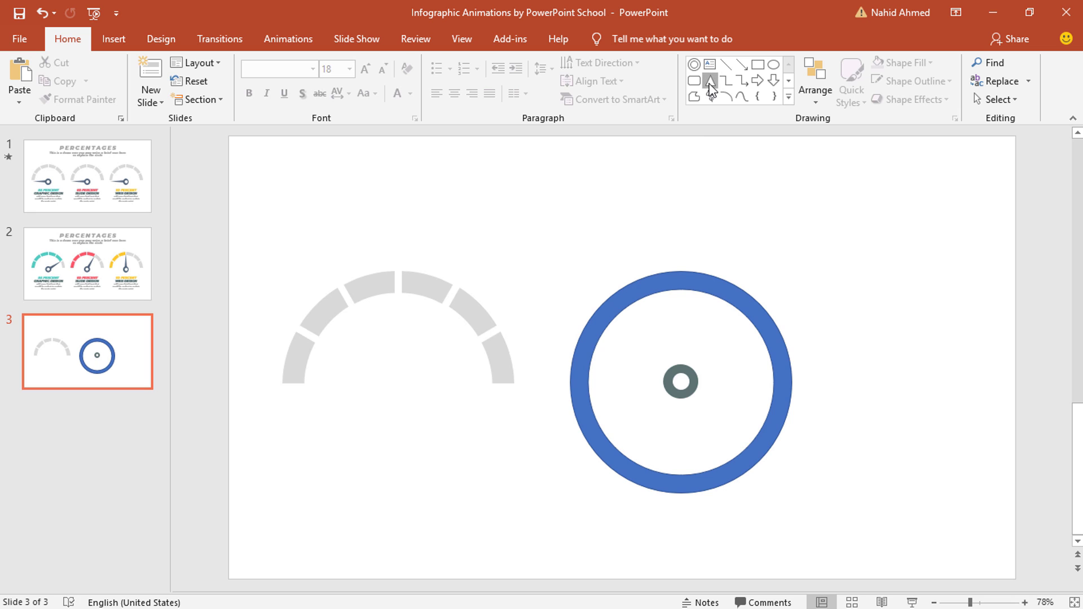
- Draw a thin isosceles-triangle needle from the ring's top down to its centre
left_click(712, 90)
left_click_drag(677, 282, 682, 368)
scroll(739, 423, "up", 5)
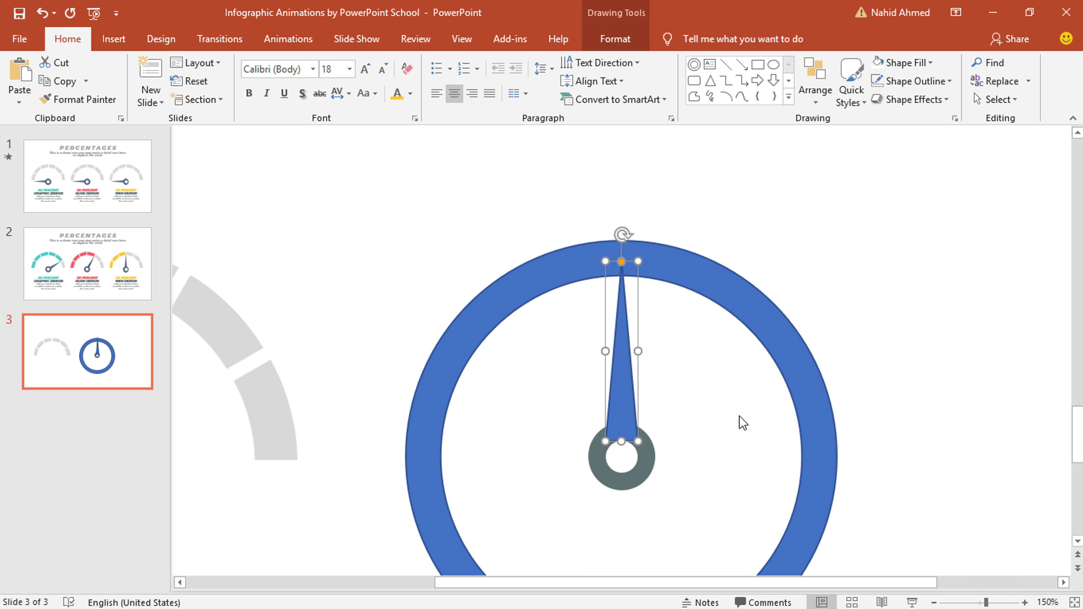
left_click_drag(621, 398, 621, 394)
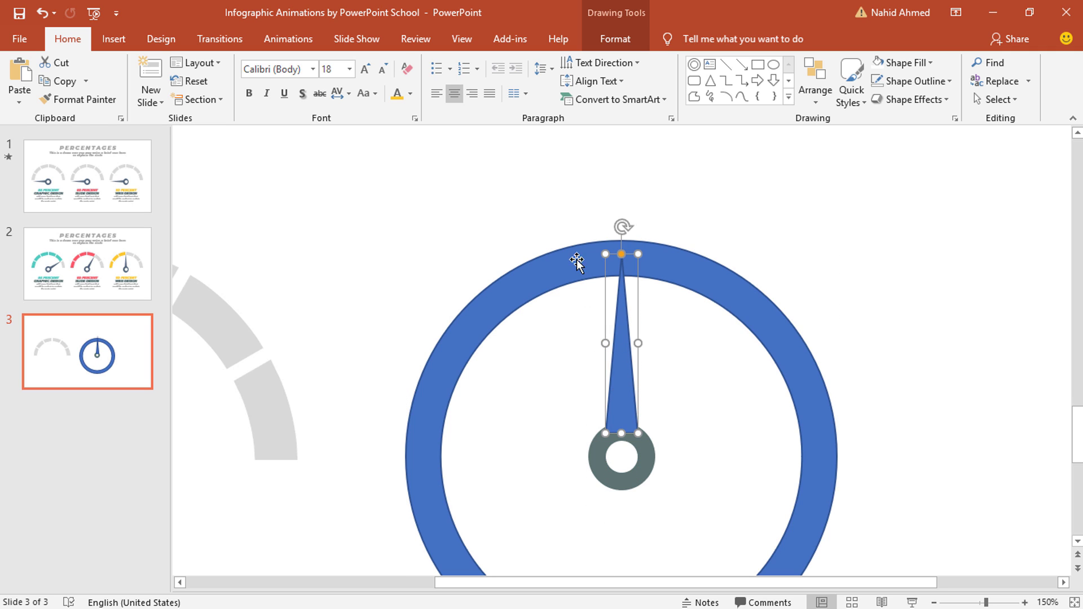
- Fill the needle dark grey with no outline, then select it together with the hub
left_click(600, 39)
left_click(425, 64)
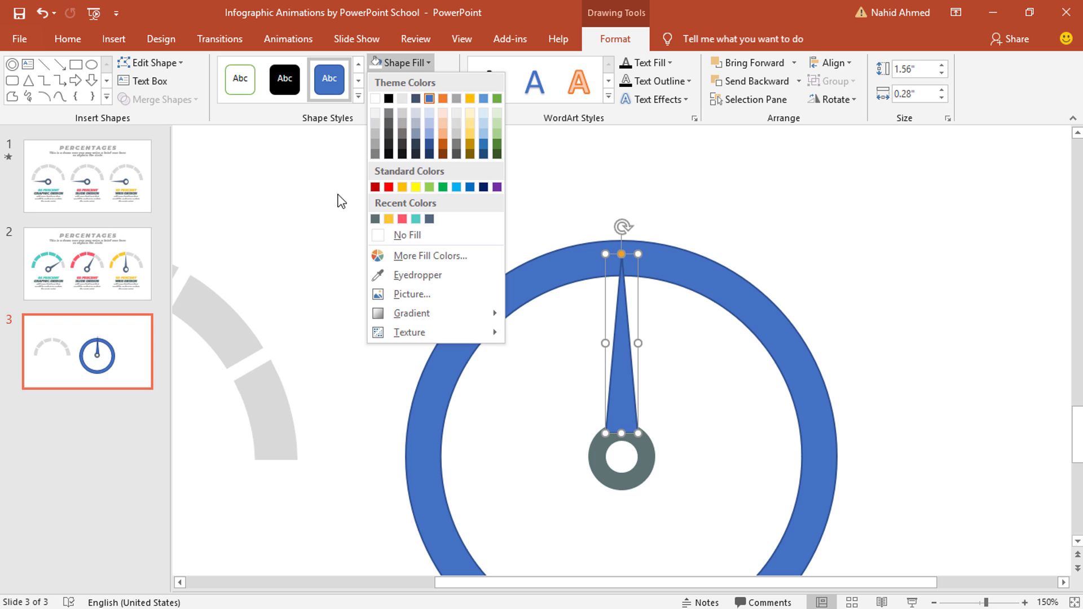
left_click(375, 219)
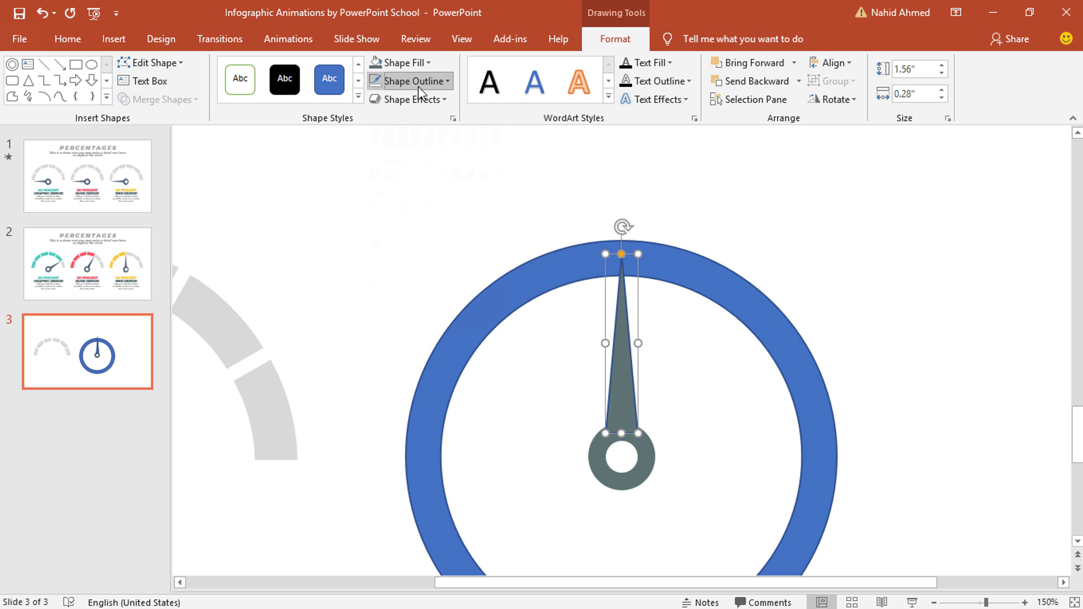
left_click(385, 255)
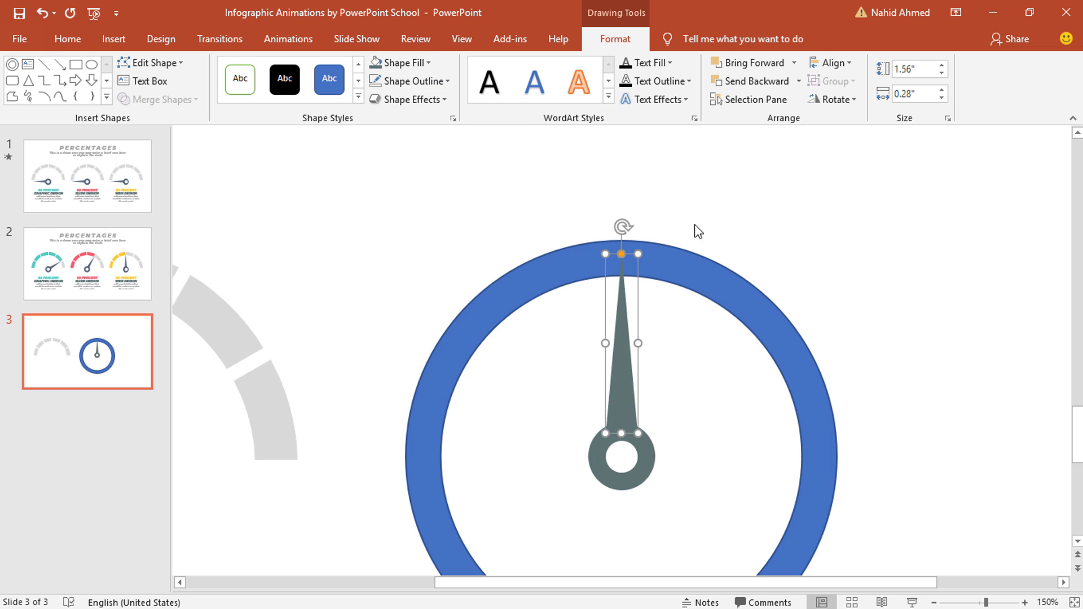
left_click(723, 197)
left_click_drag(749, 146, 514, 564)
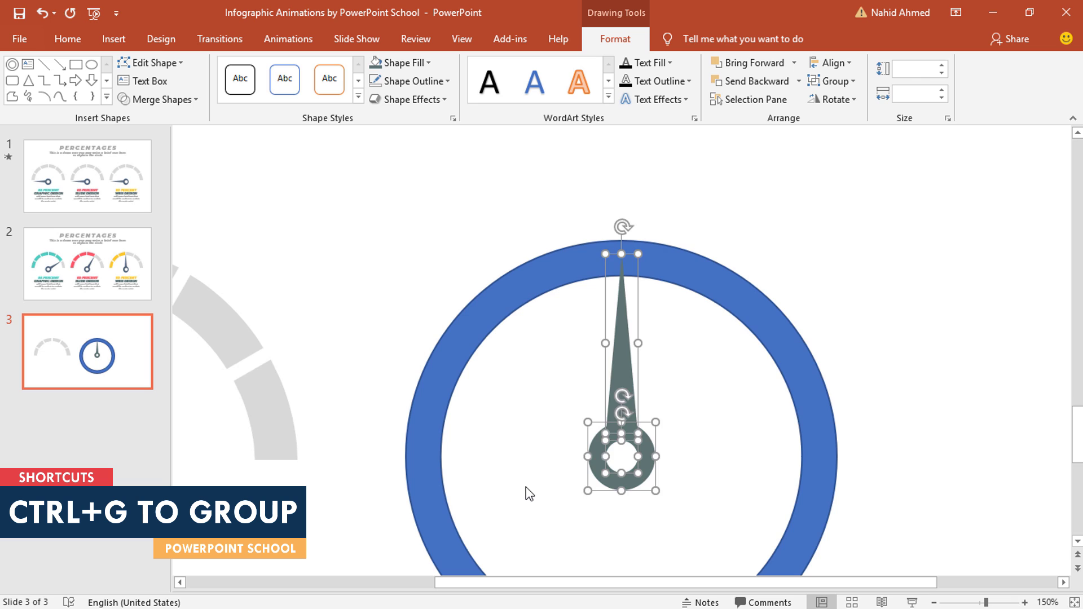
- Group the needle and hub, and make the blue ring invisible with no fill and no outline
key("ctrl+g")
scroll(550, 489, "down", 5)
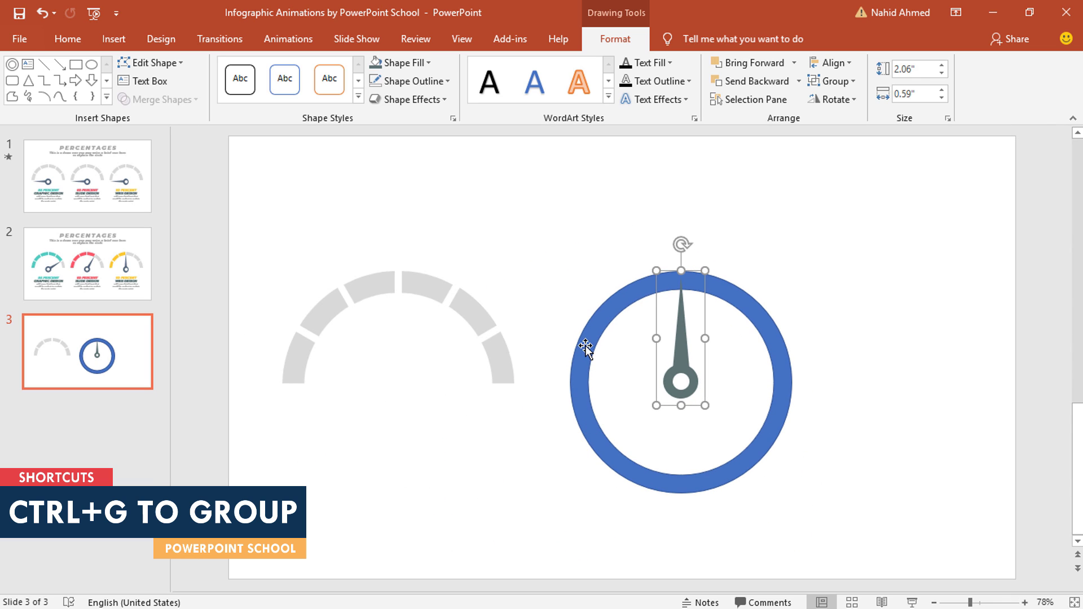
left_click(586, 344)
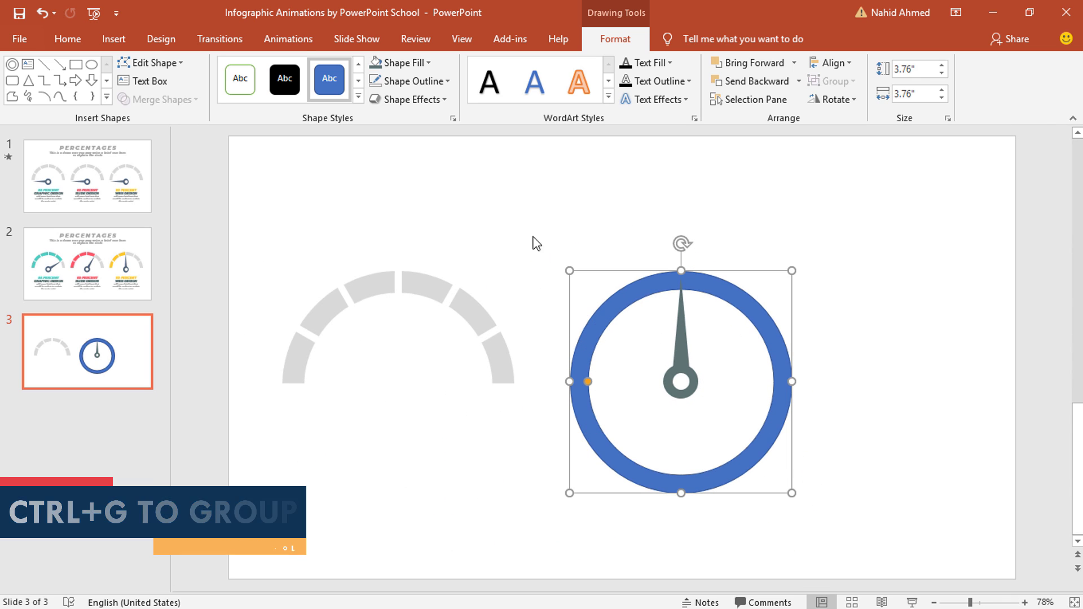
left_click(411, 62)
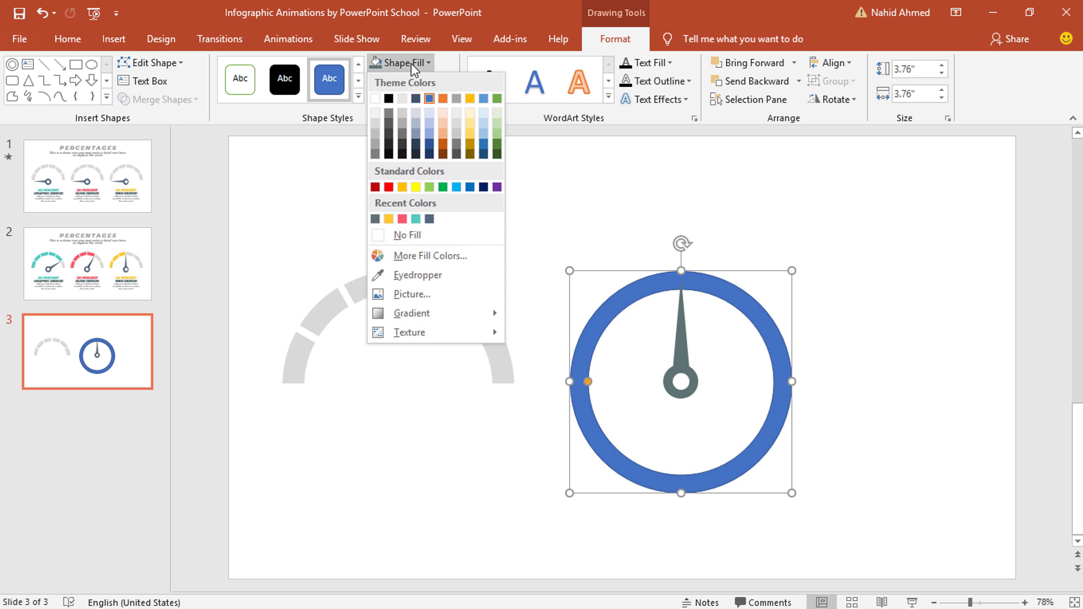
left_click(380, 235)
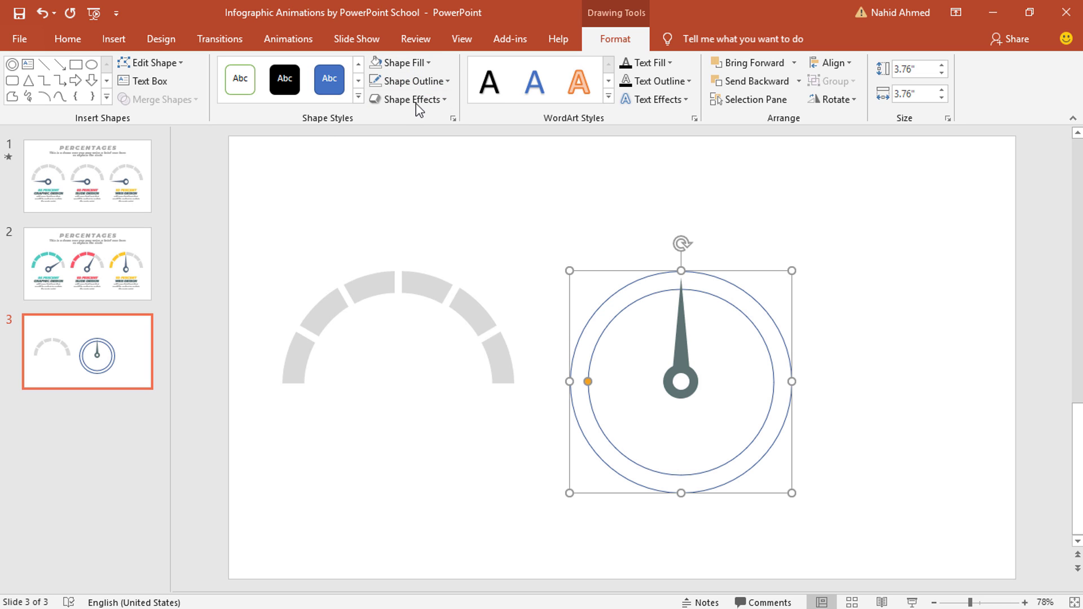
left_click(421, 82)
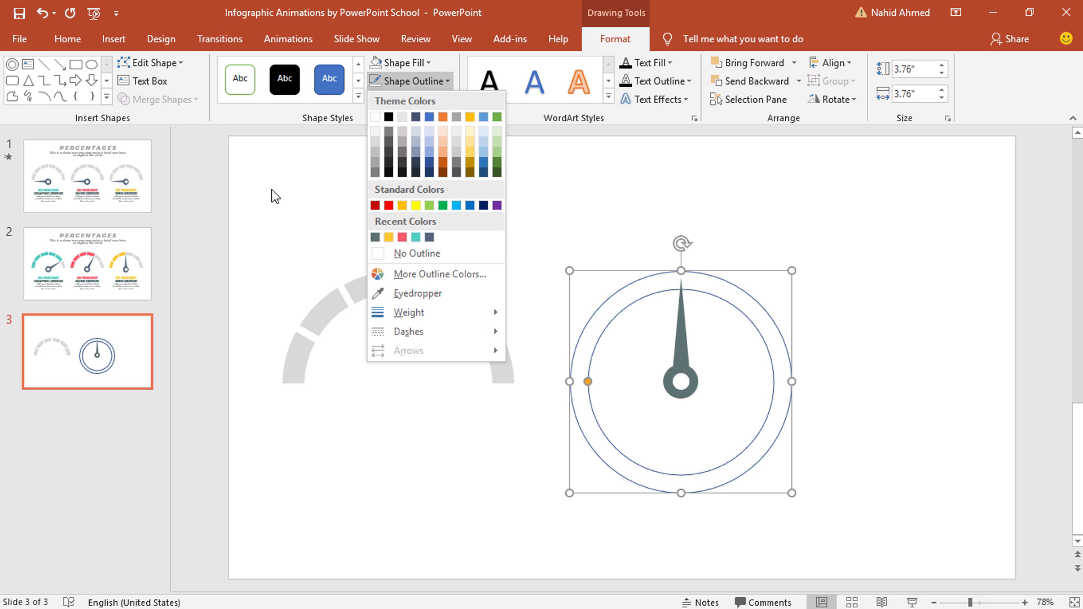
left_click(392, 249)
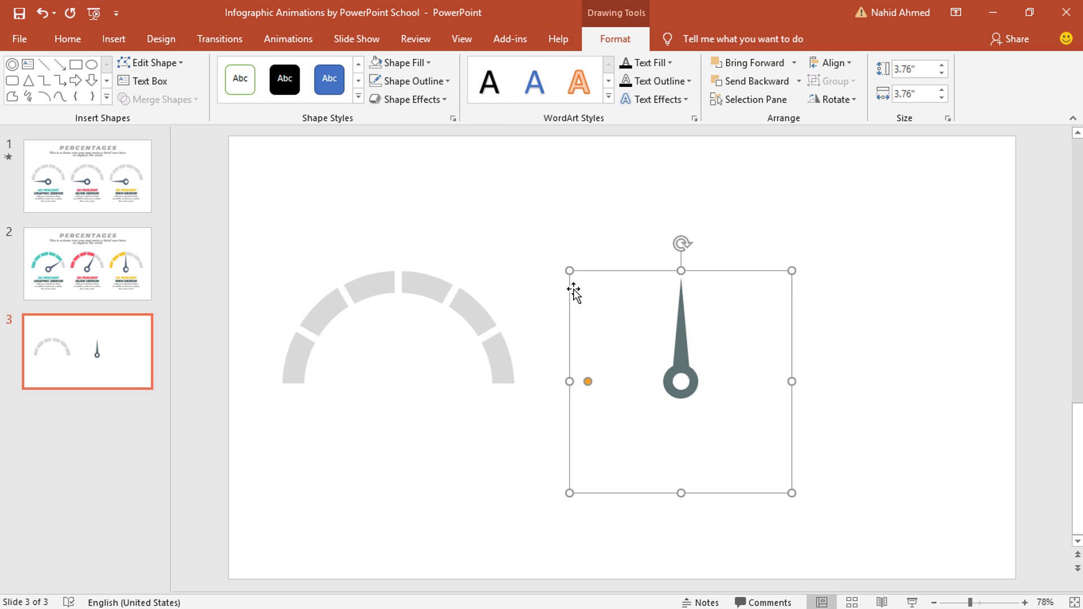
- Move the needle group onto the grey gauge's centre and rotate it to point left
left_click(687, 377)
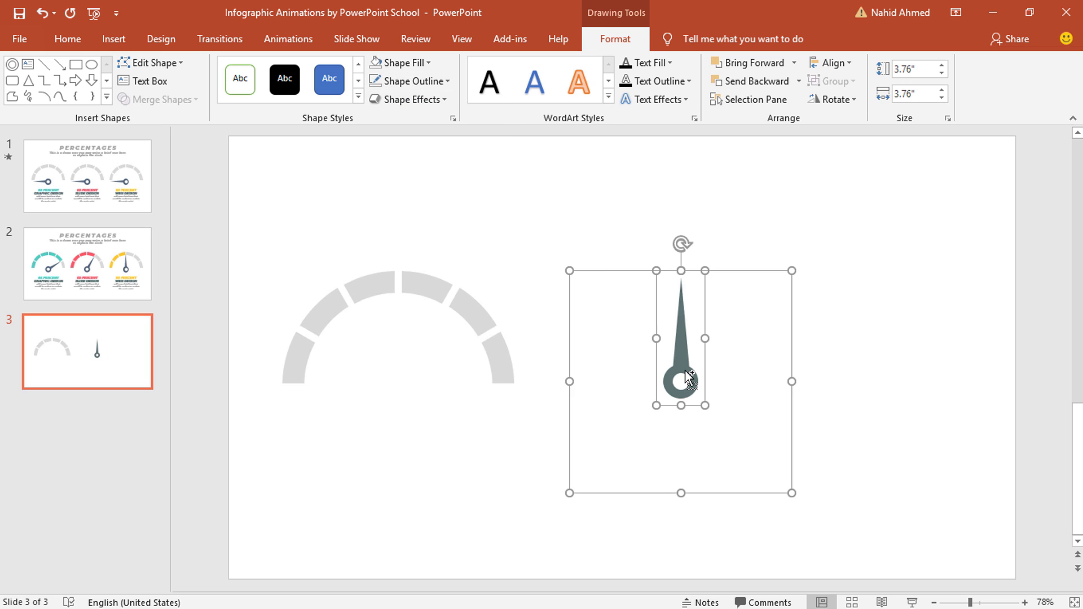
left_click(635, 365)
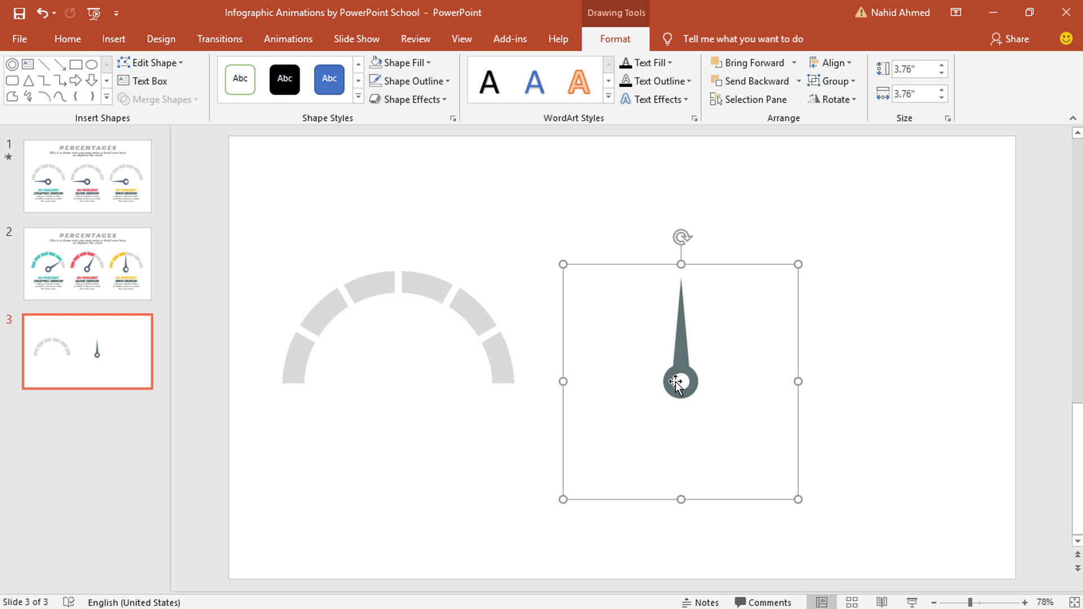
left_click_drag(682, 382, 408, 413)
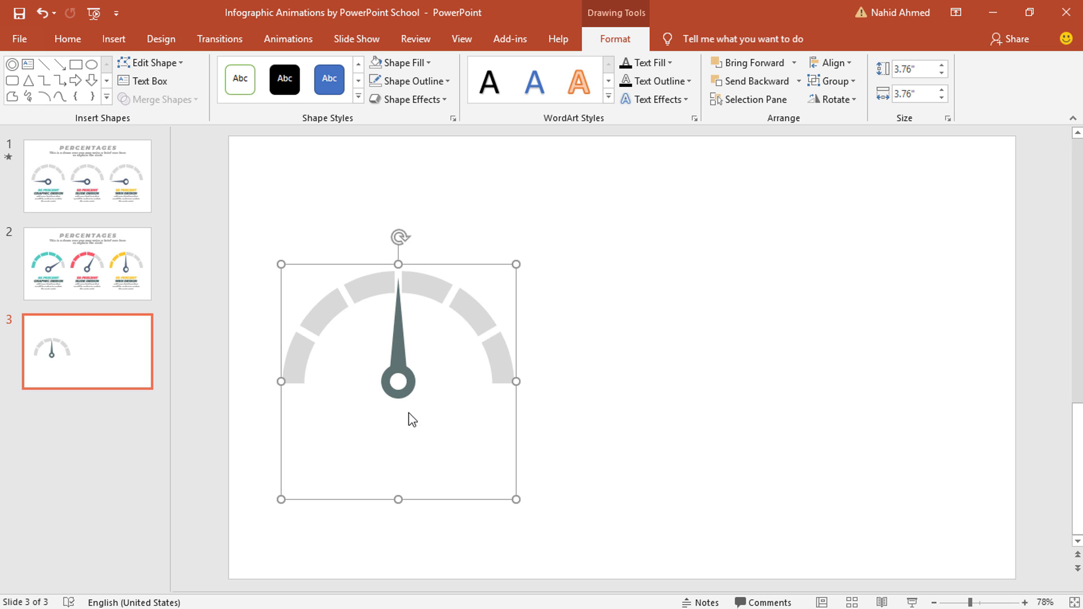
left_click_drag(399, 237, 247, 389)
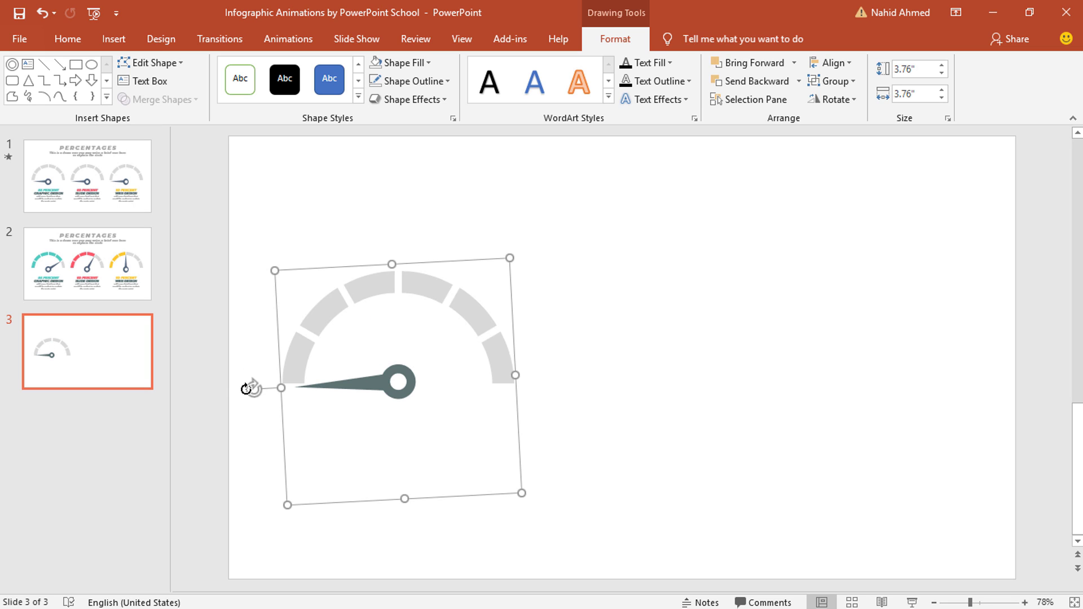
left_click(551, 414)
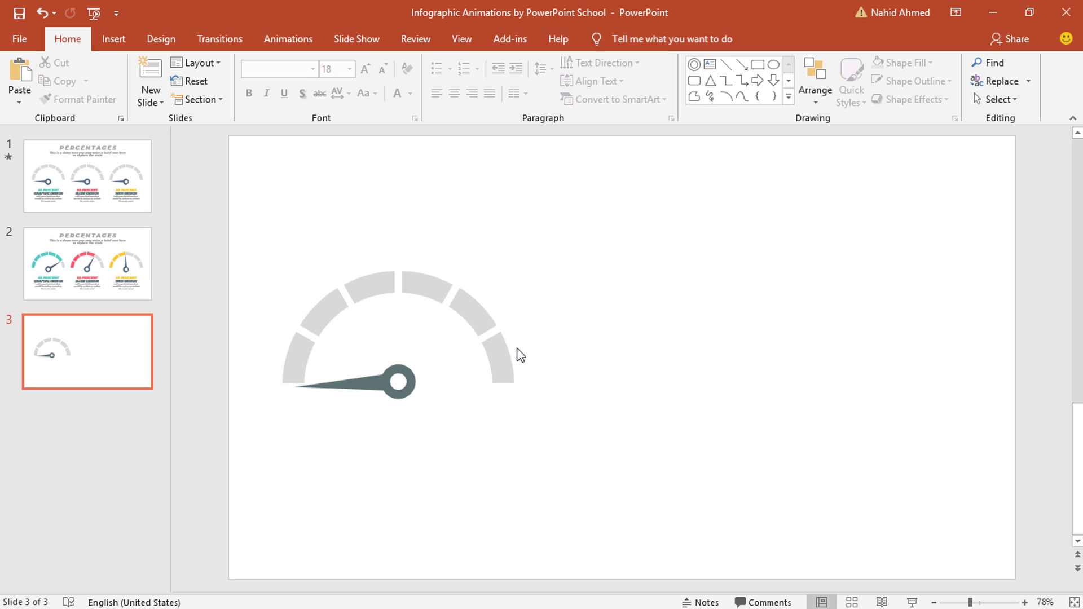
- Select the whole 85 PERCENT GRAPHIC DESIGN caption group on slide 2
left_click(107, 270)
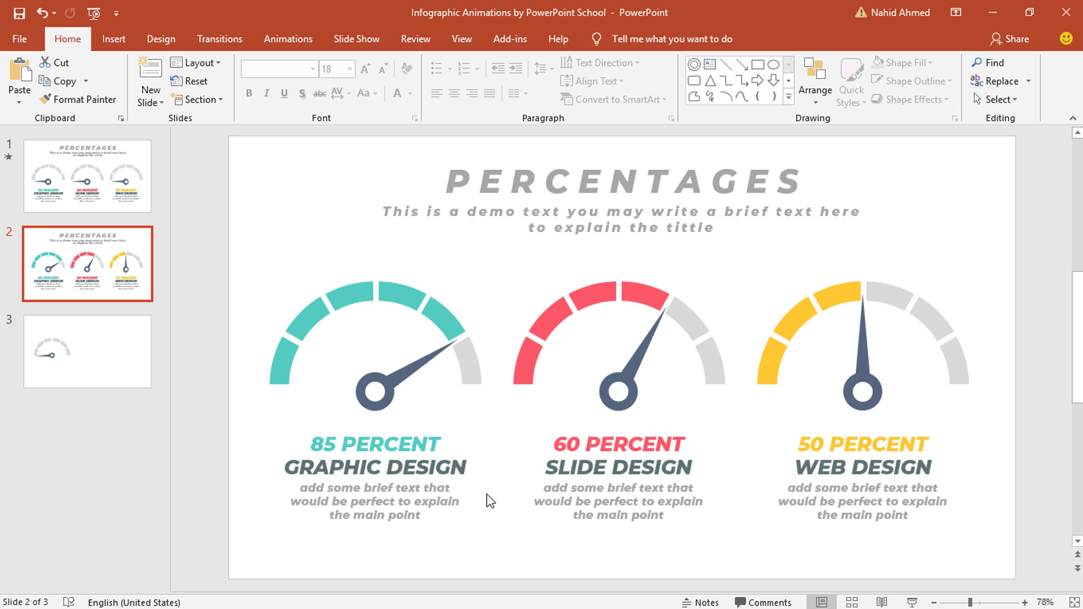
left_click(473, 511)
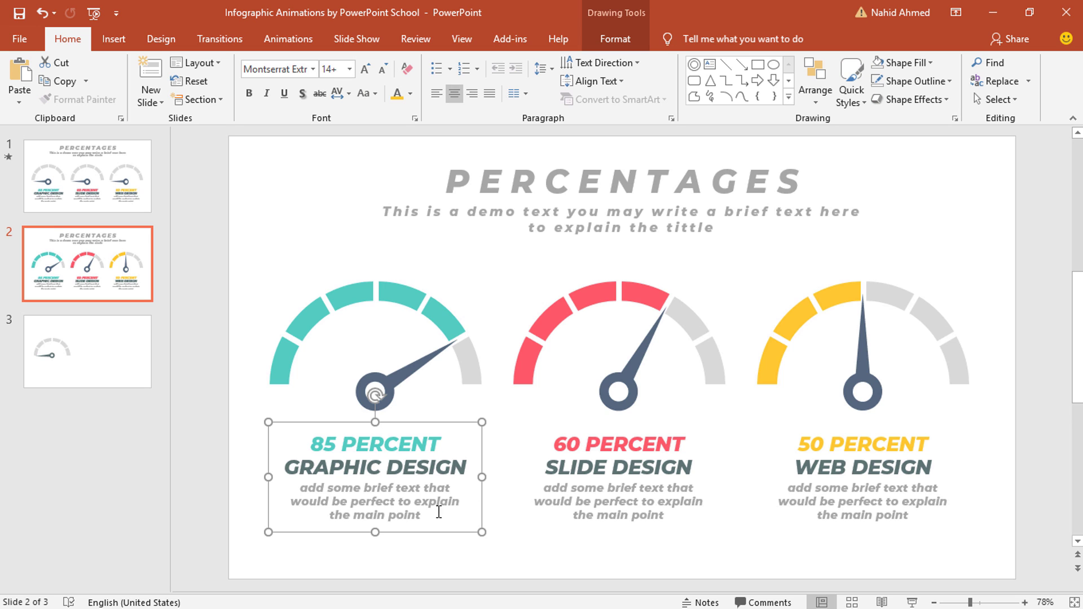
left_click(447, 443)
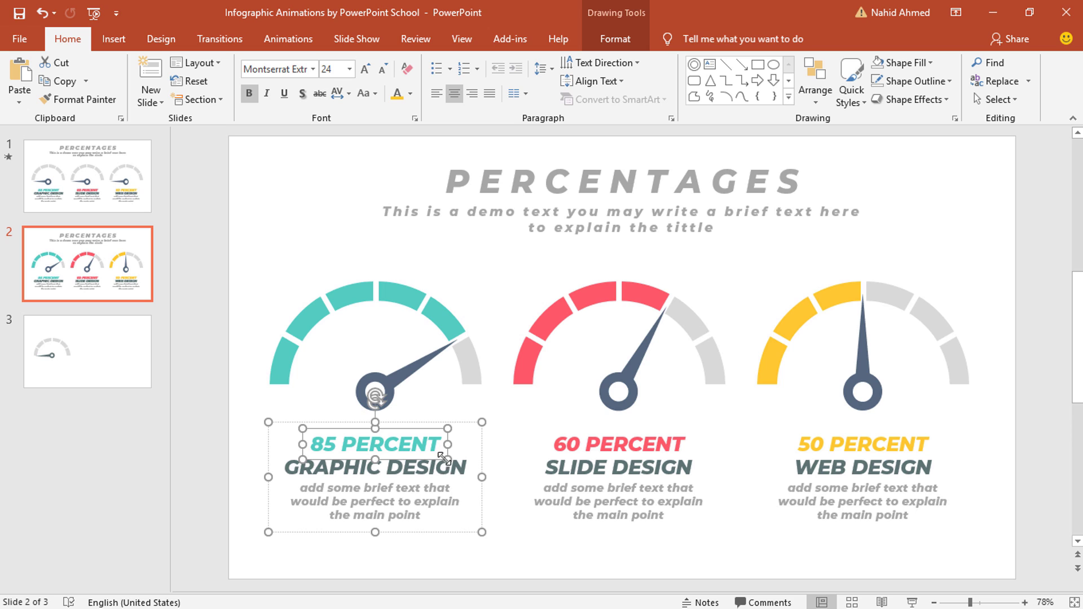
left_click(471, 471)
left_click(462, 501)
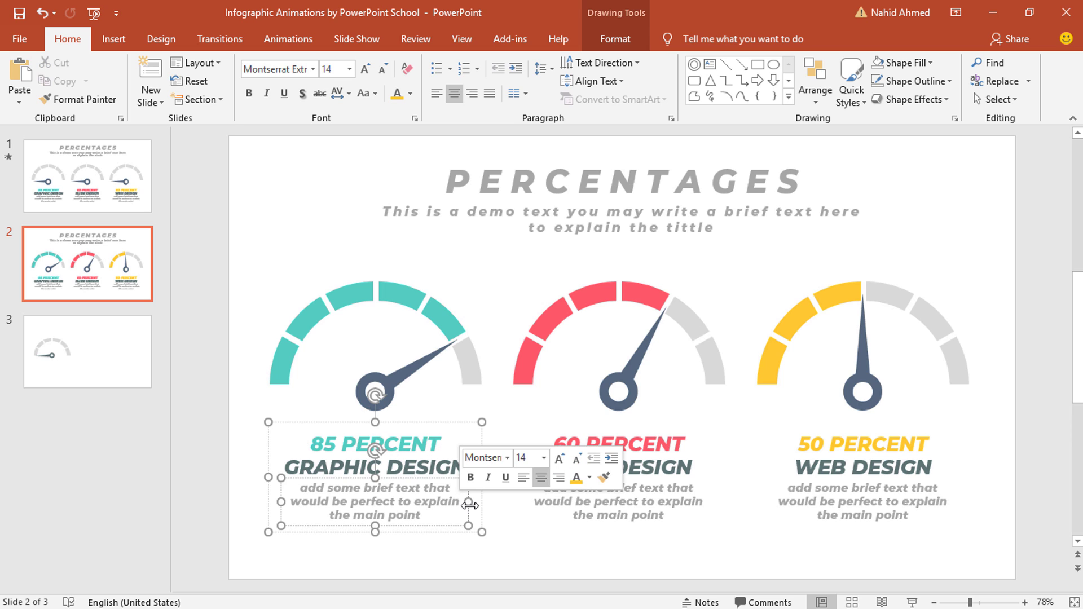
key("Escape")
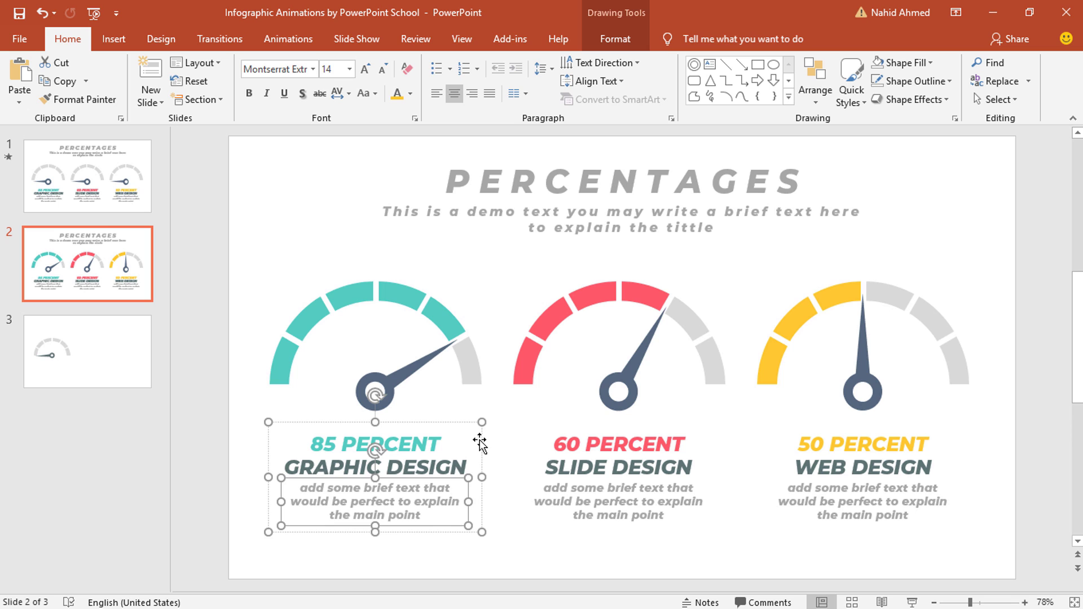
left_click(480, 442)
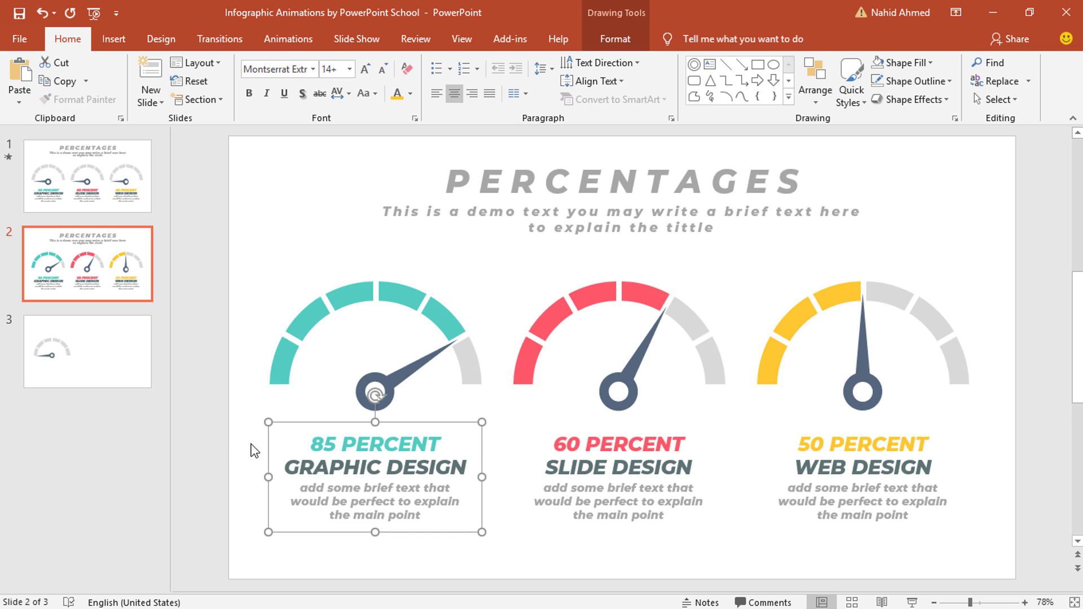
- Paste the caption onto slide 3 and centre it beneath the grey gauge
left_click(135, 371)
key("ctrl+v")
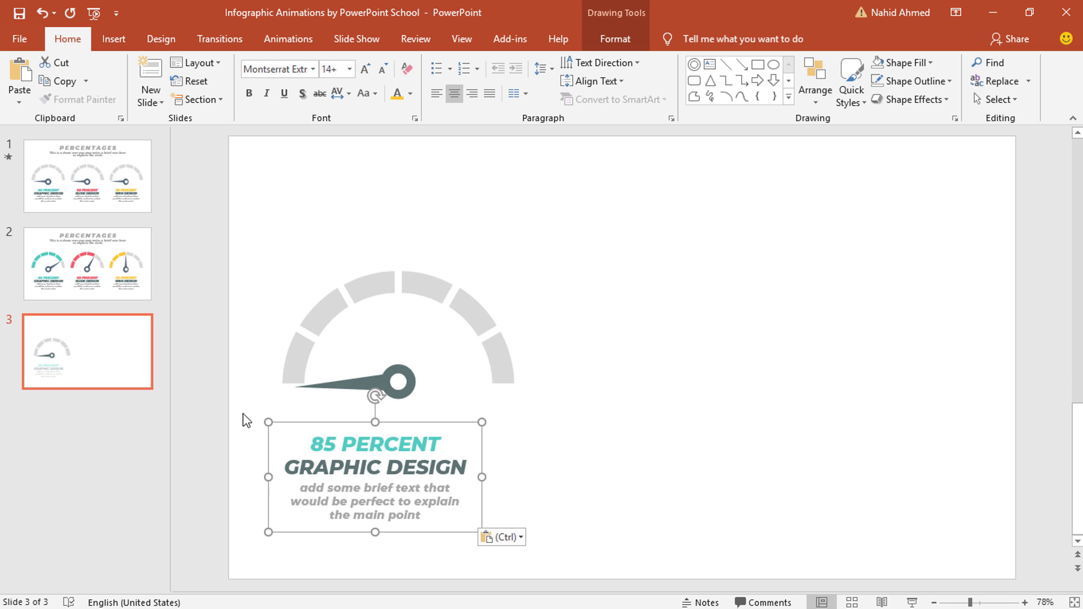
left_click_drag(486, 457, 506, 443)
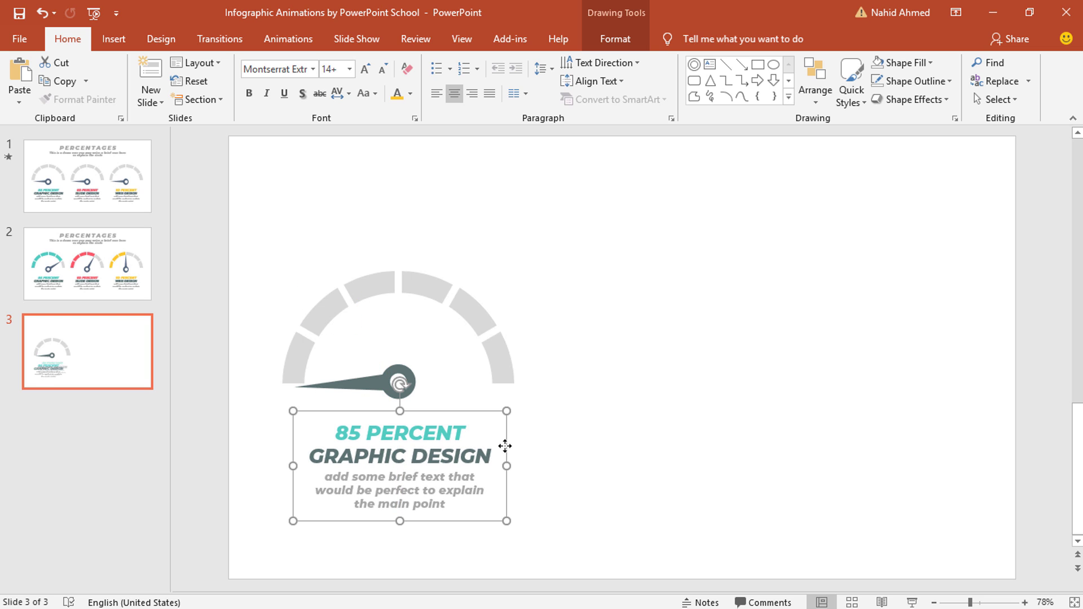
left_click(605, 431)
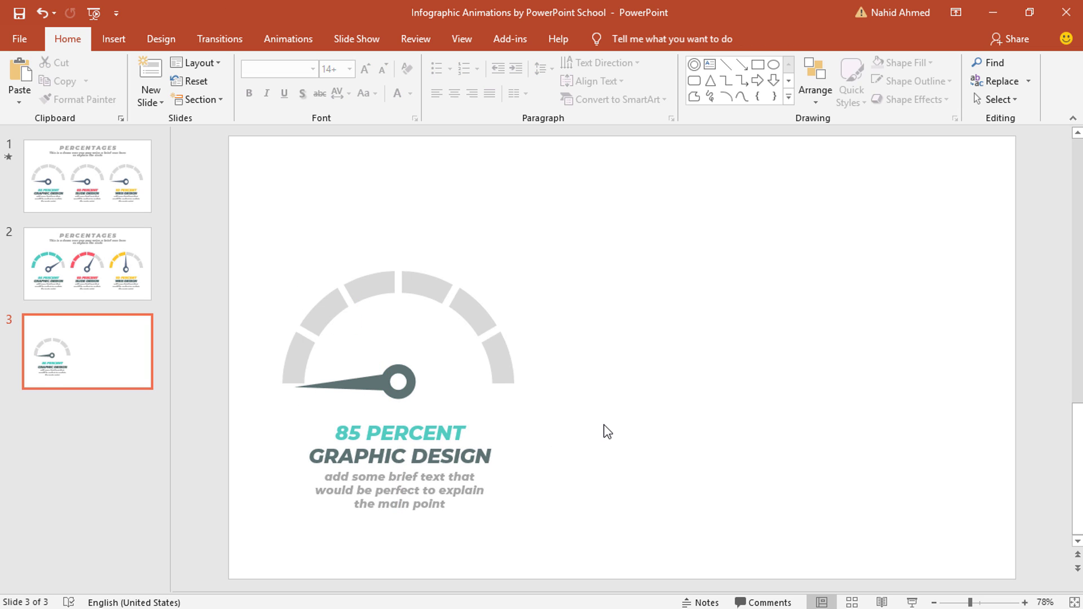
- Select the needle group and apply the Spin emphasis effect via the Animation Pane
left_click(363, 387)
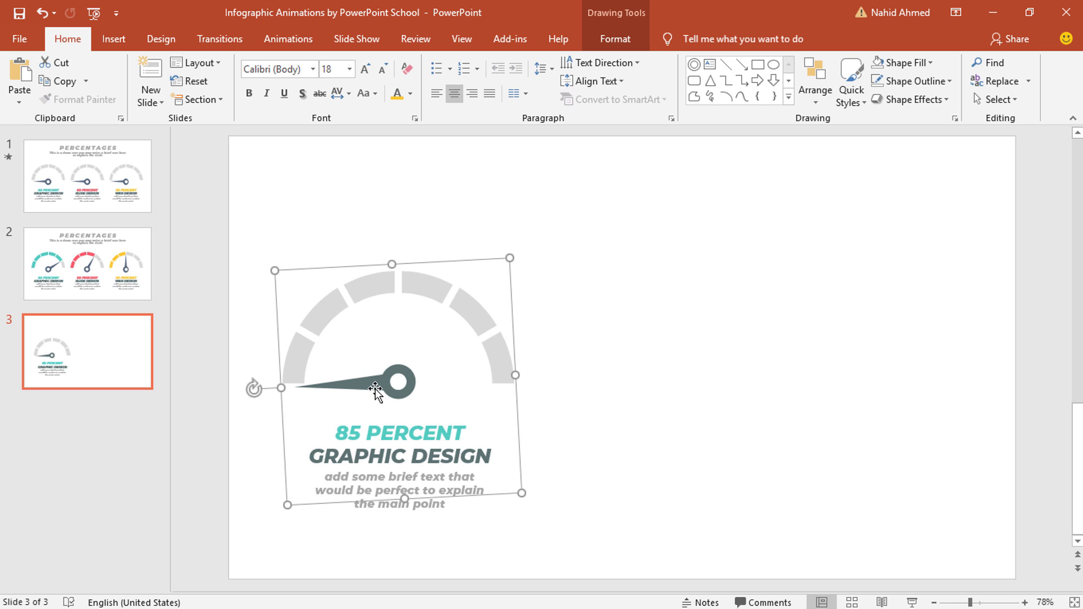
left_click(297, 45)
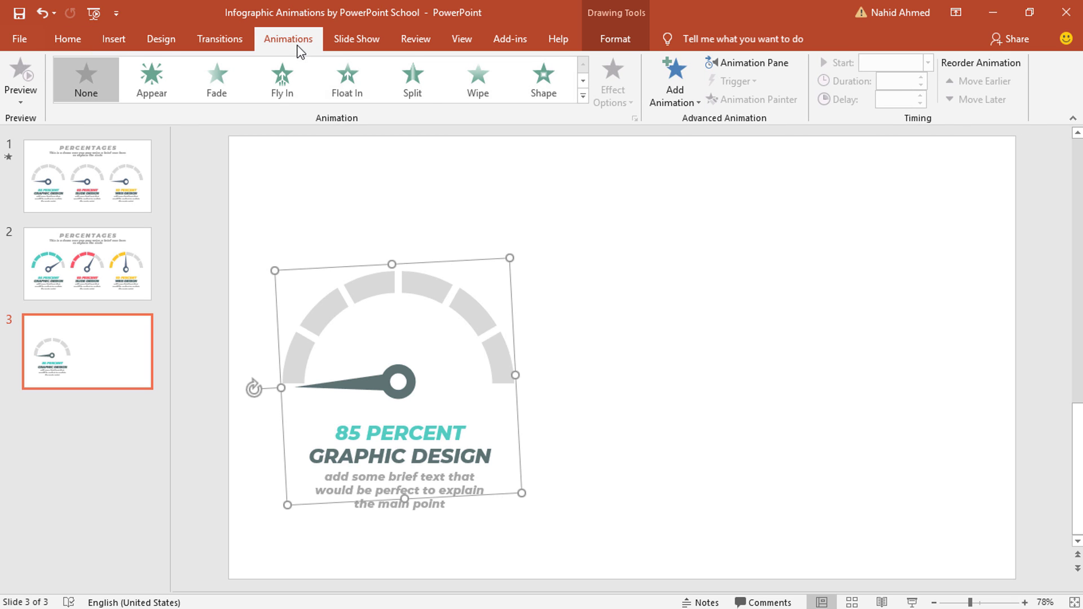
left_click(726, 71)
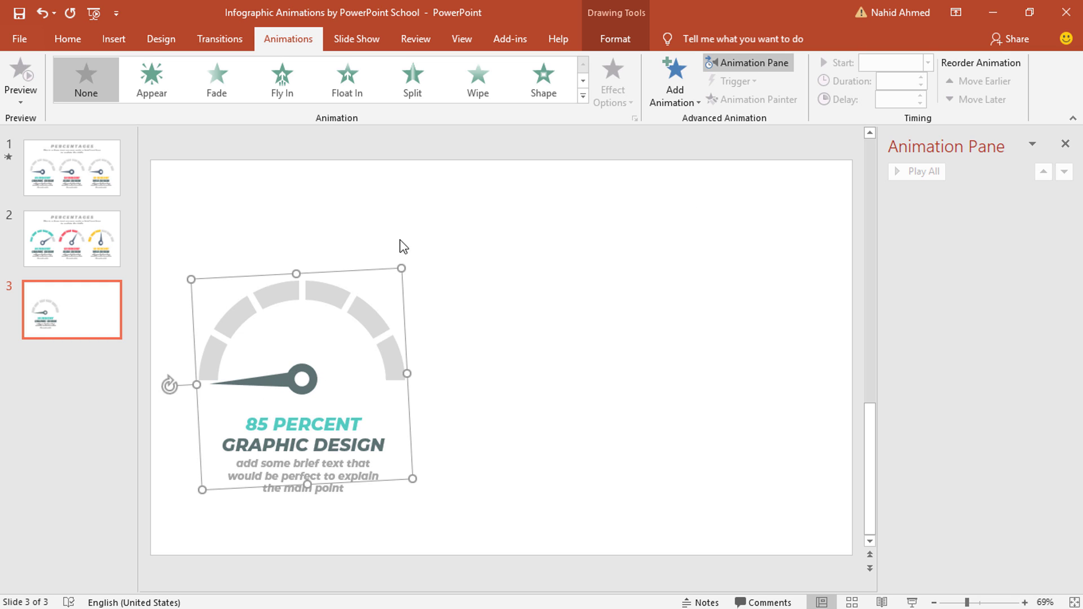
left_click(676, 98)
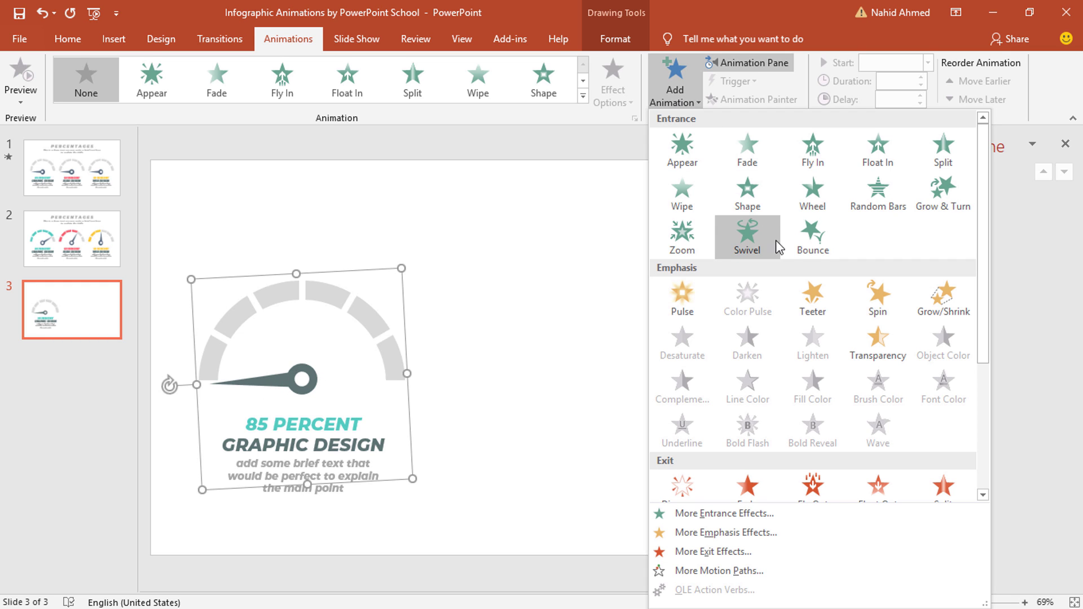
left_click(881, 306)
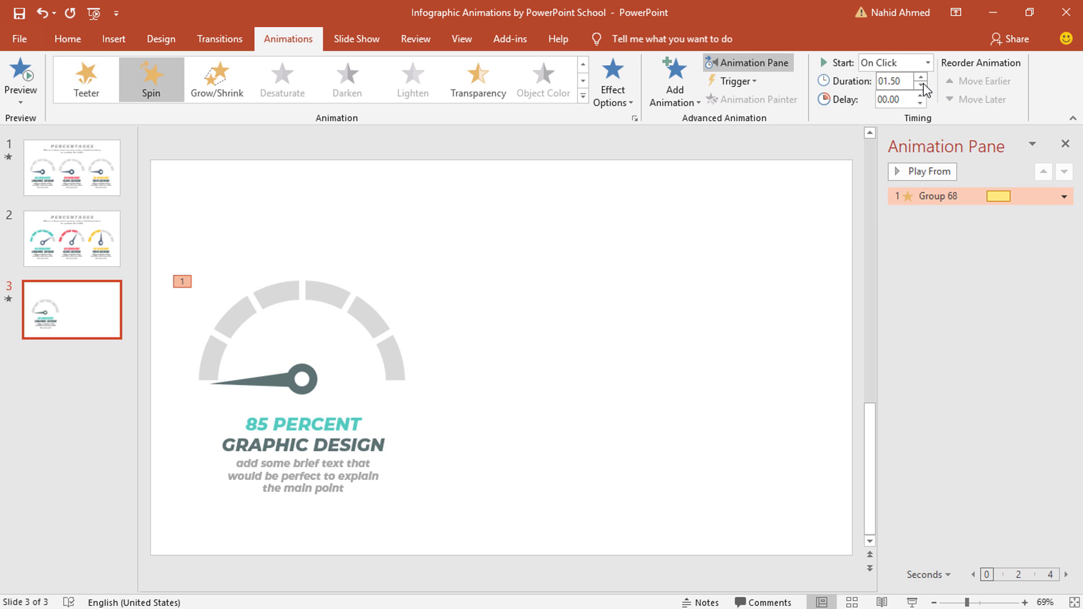
- Set Group 68's Spin amount to a custom 155° clockwise
left_click(1064, 197)
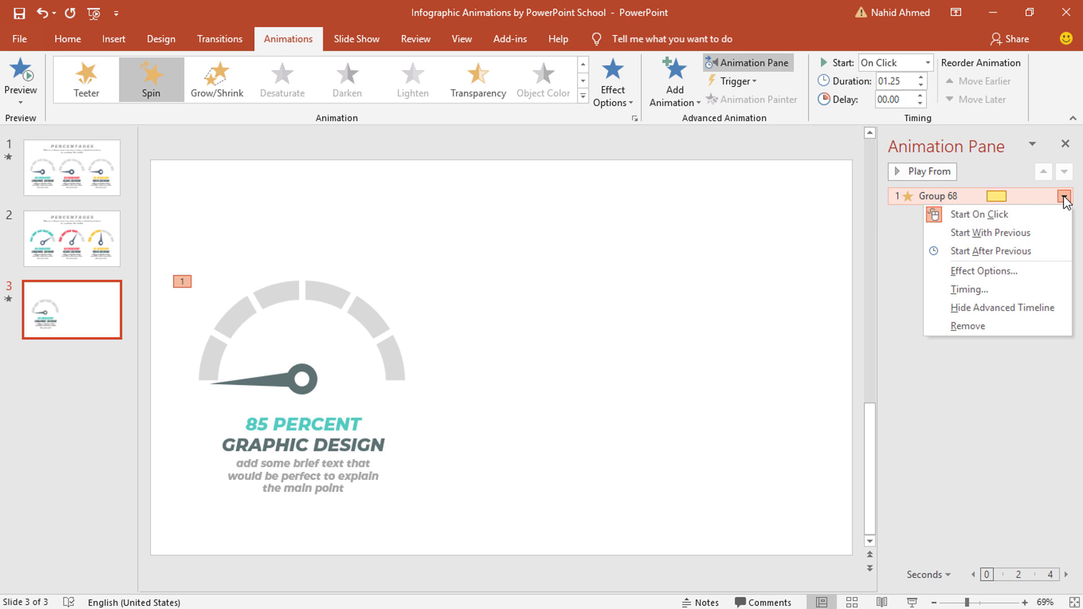
left_click(1021, 272)
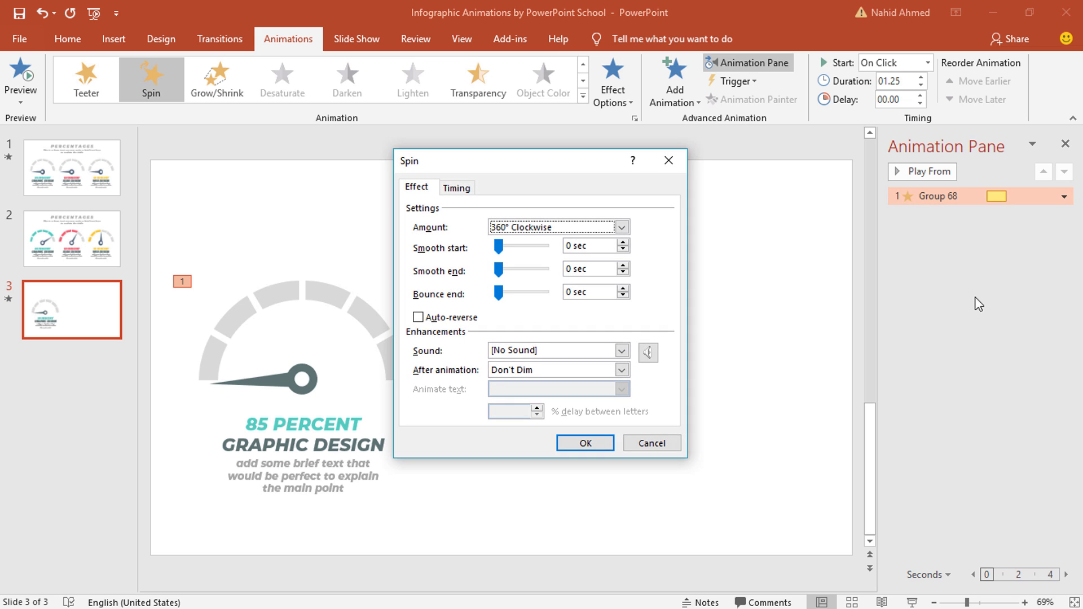
left_click(622, 228)
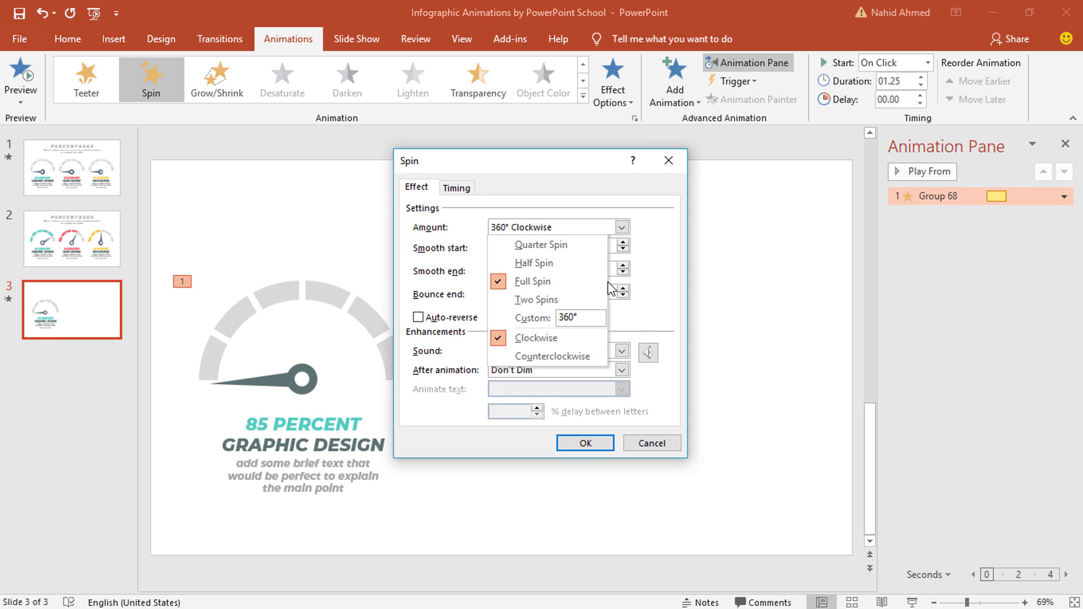
double_click(573, 322)
type("150")
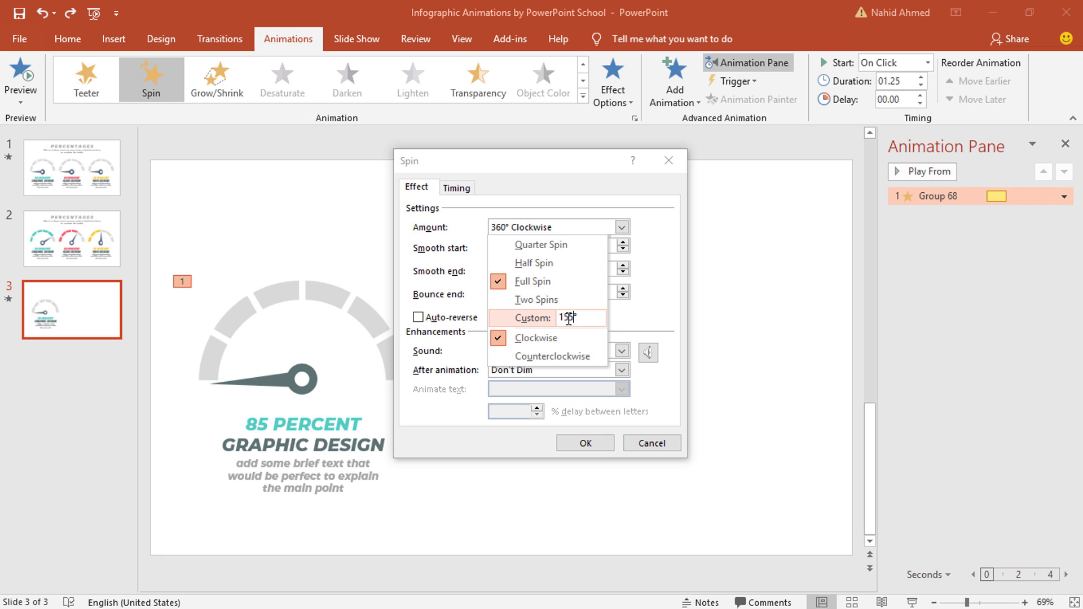
key("Return")
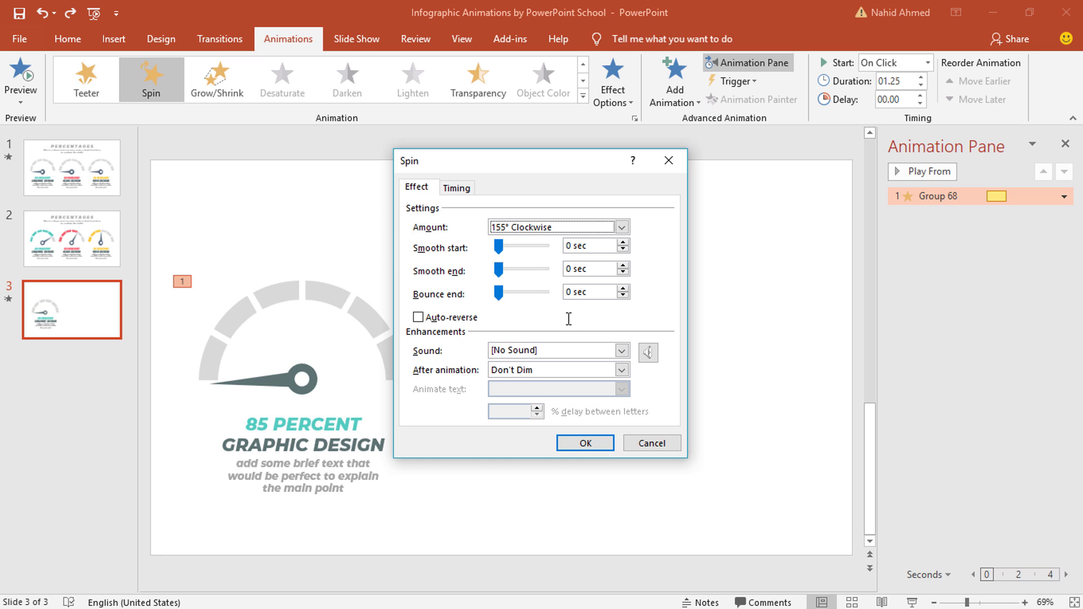
left_click(585, 443)
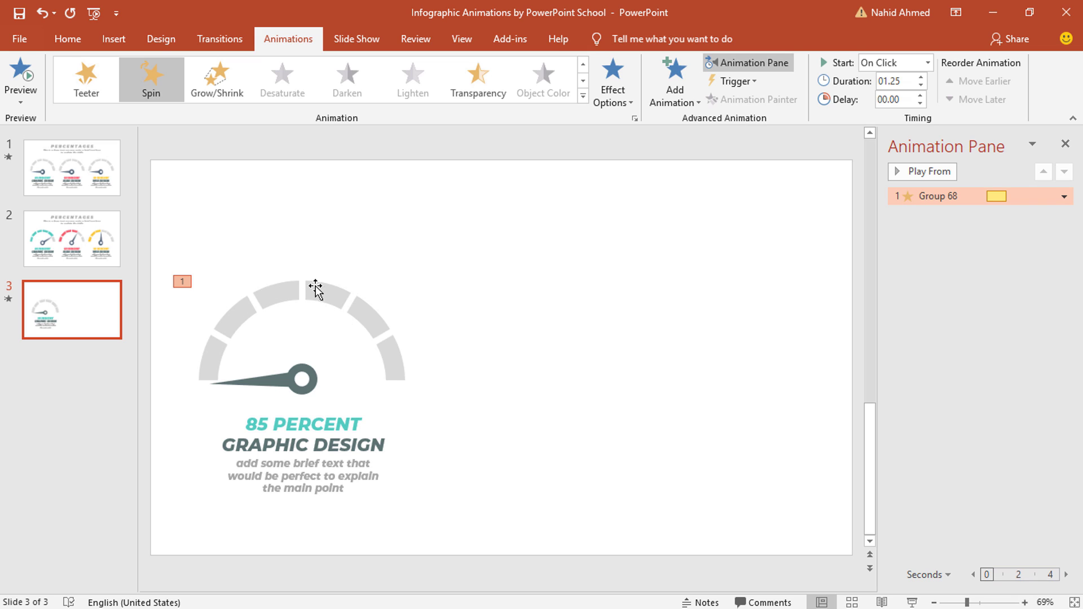
- Give the leftmost gauge segment a teal Object Color emphasis starting With Previous
left_click(213, 355)
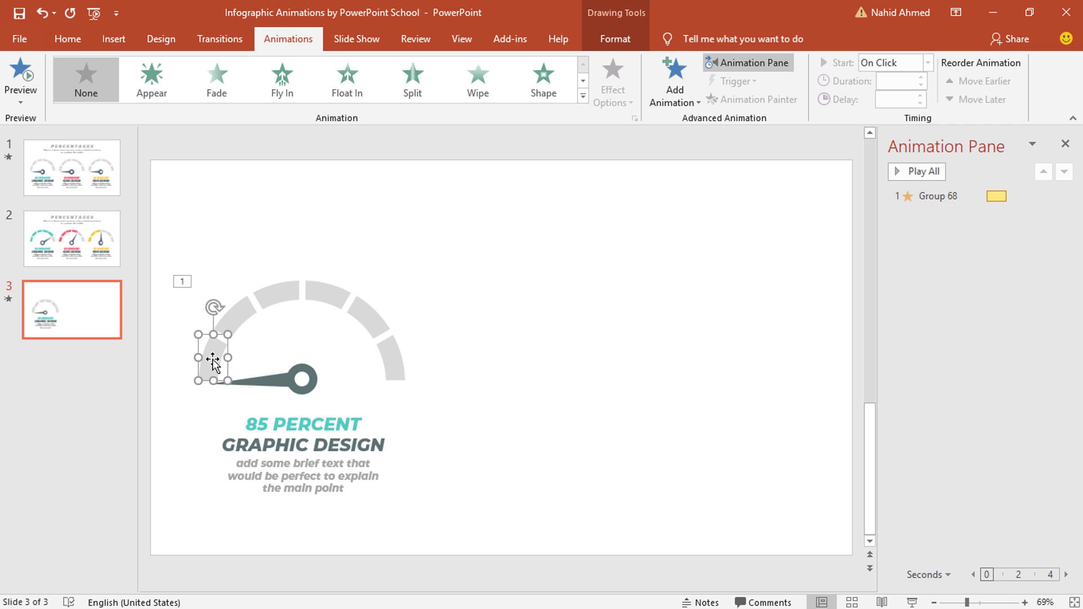
left_click(665, 101)
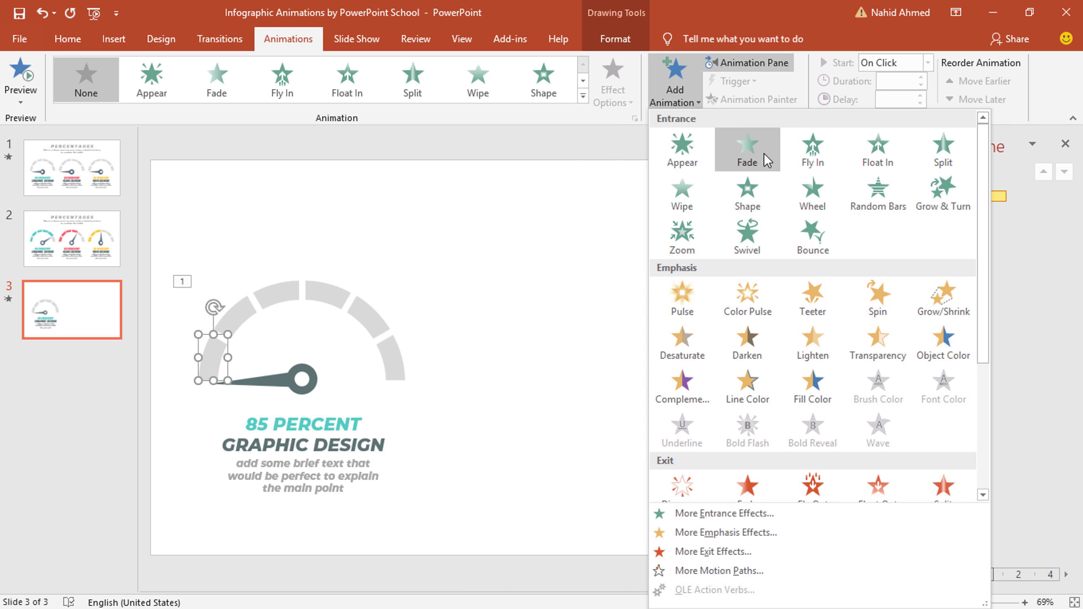
left_click(940, 357)
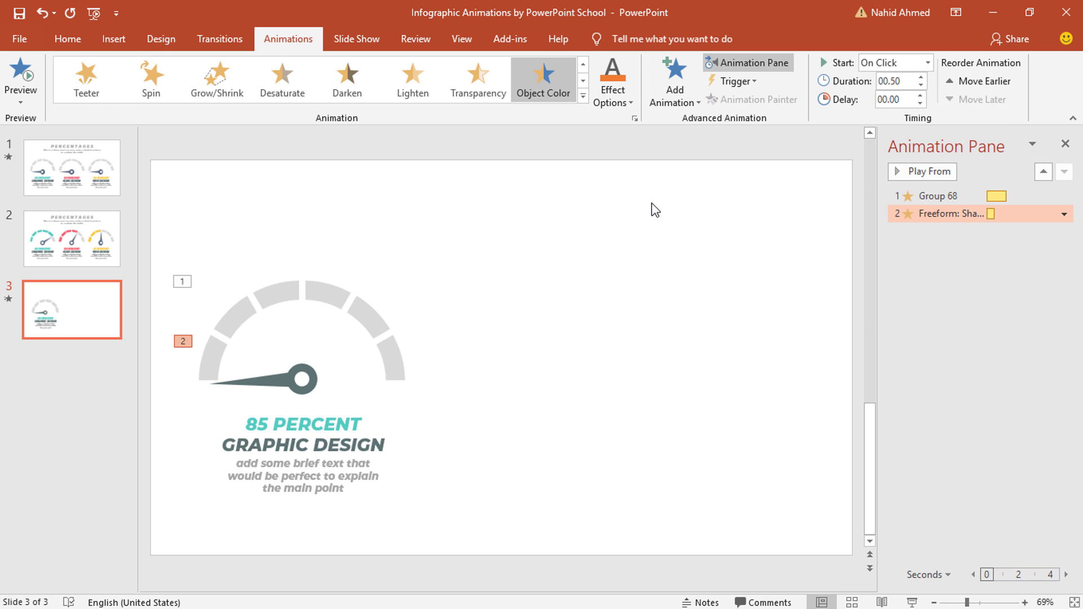
left_click(611, 106)
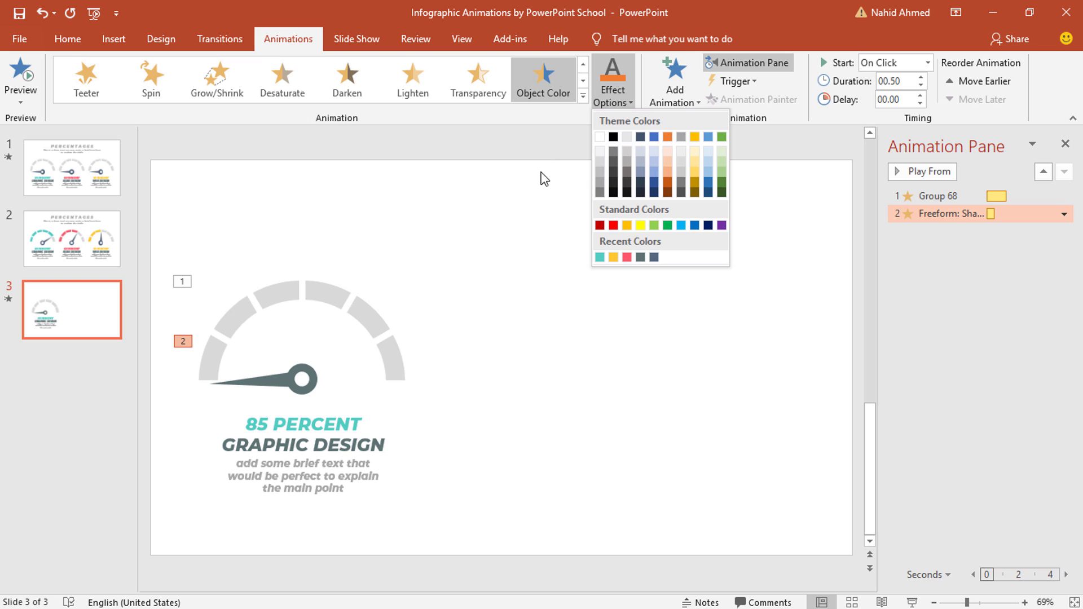
left_click(599, 258)
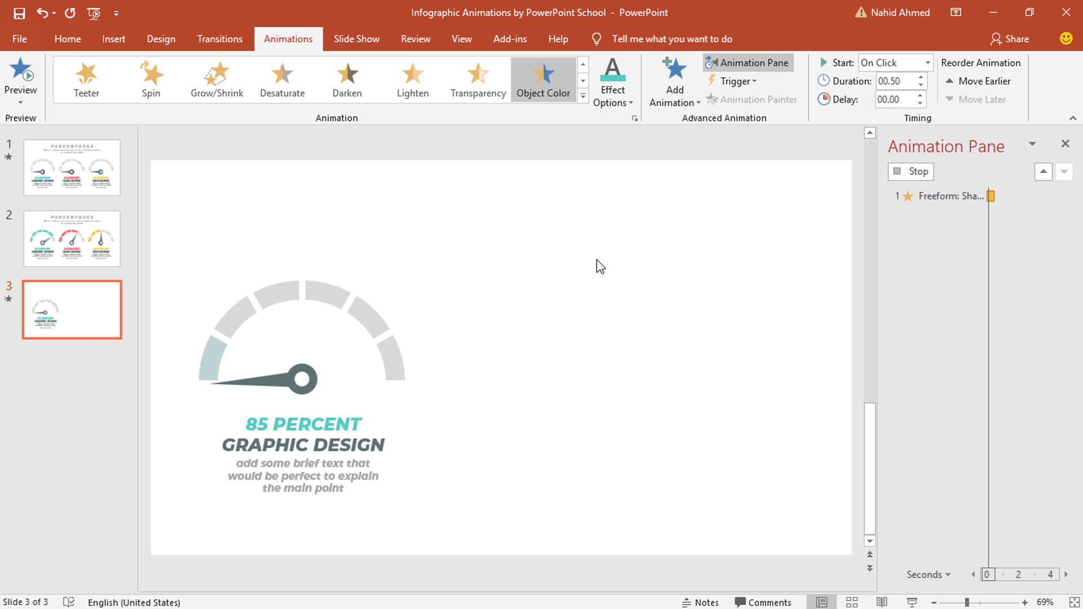
left_click(929, 63)
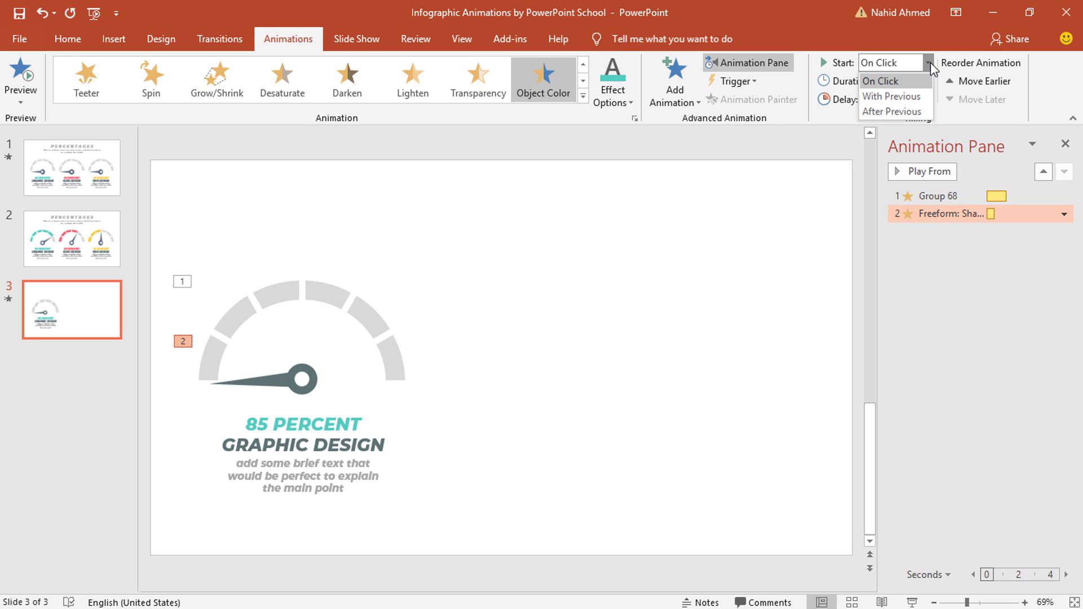
left_click(920, 98)
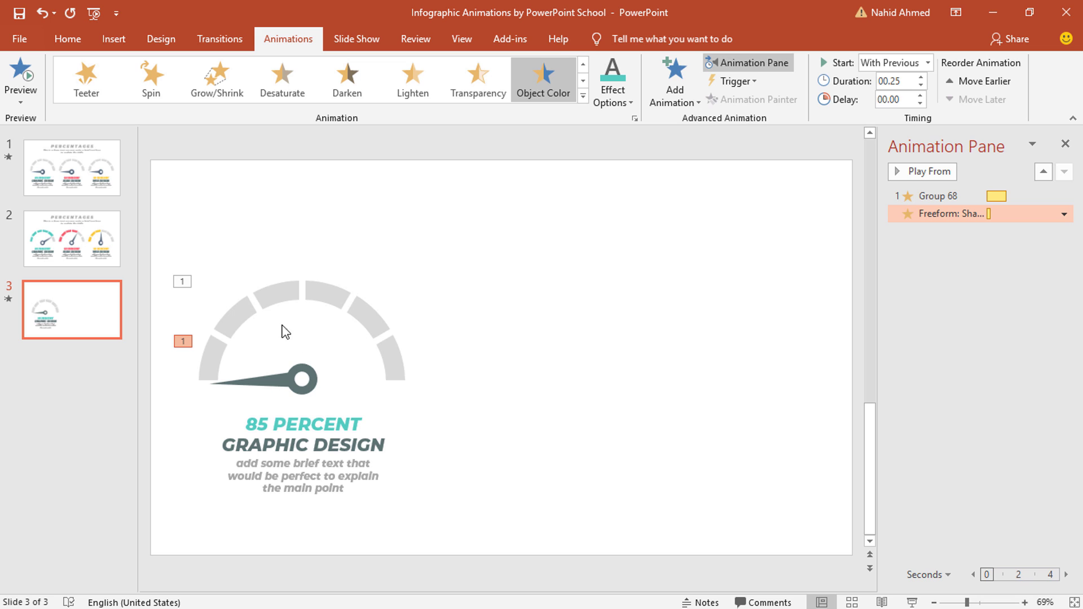
- Give the second gauge segment a teal Object Color effect starting With Previous
left_click(237, 319)
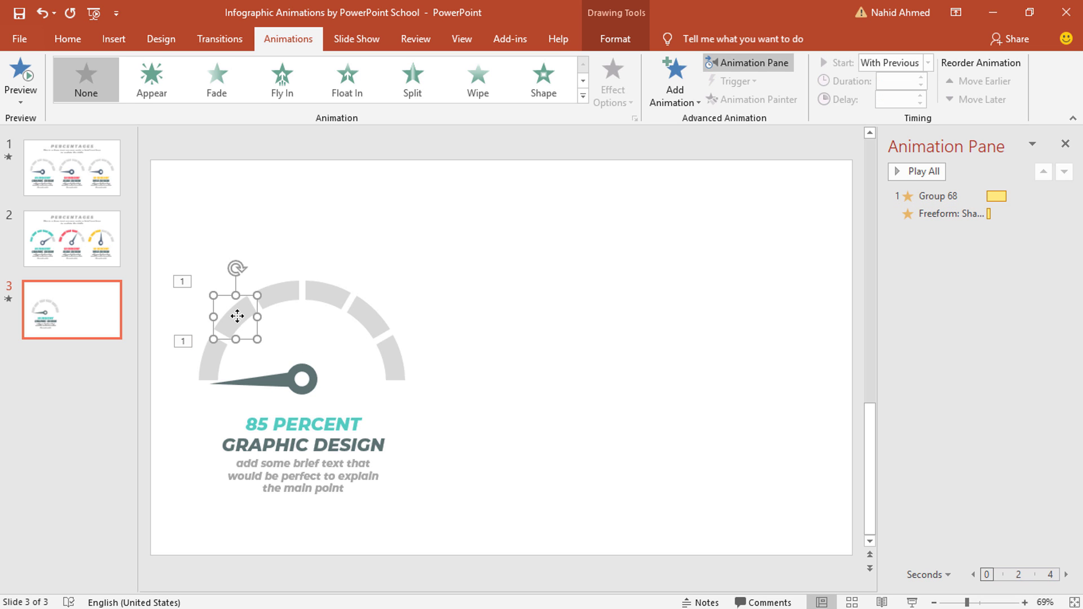
left_click(667, 108)
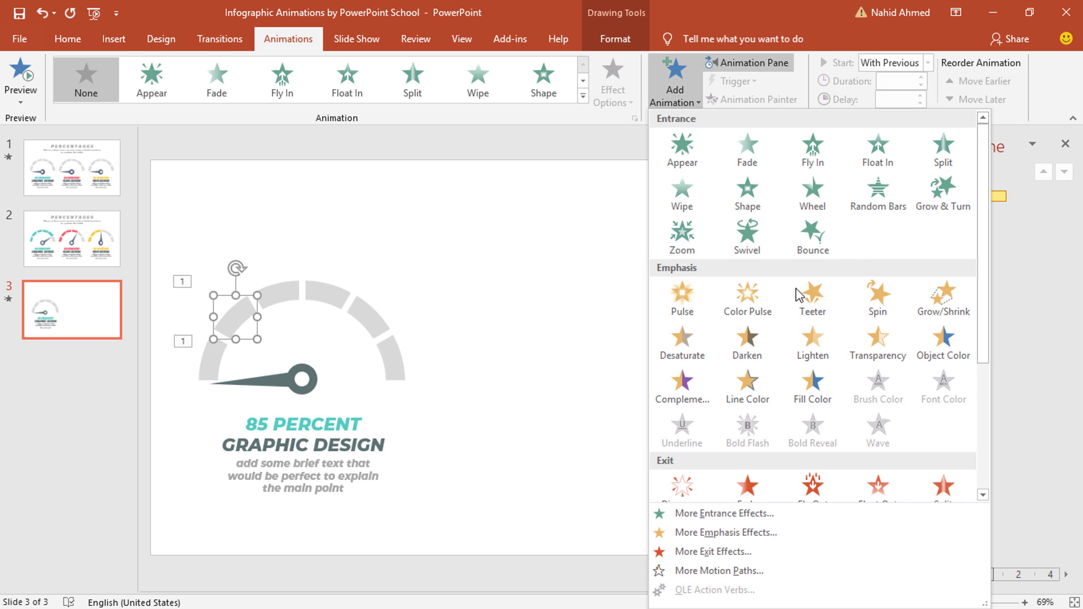
left_click(929, 337)
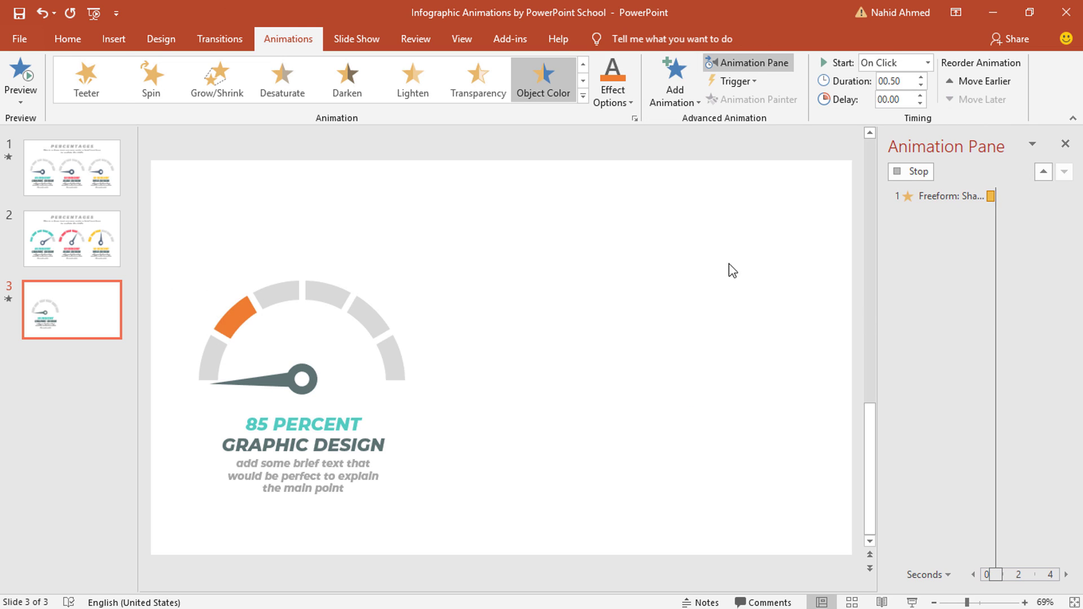
left_click(614, 100)
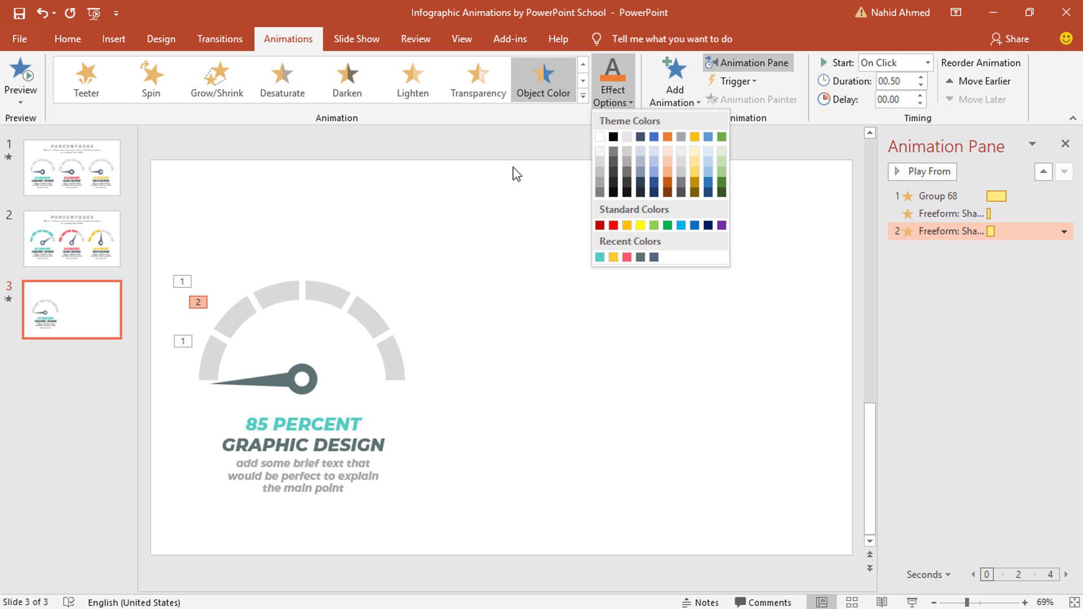
left_click(600, 257)
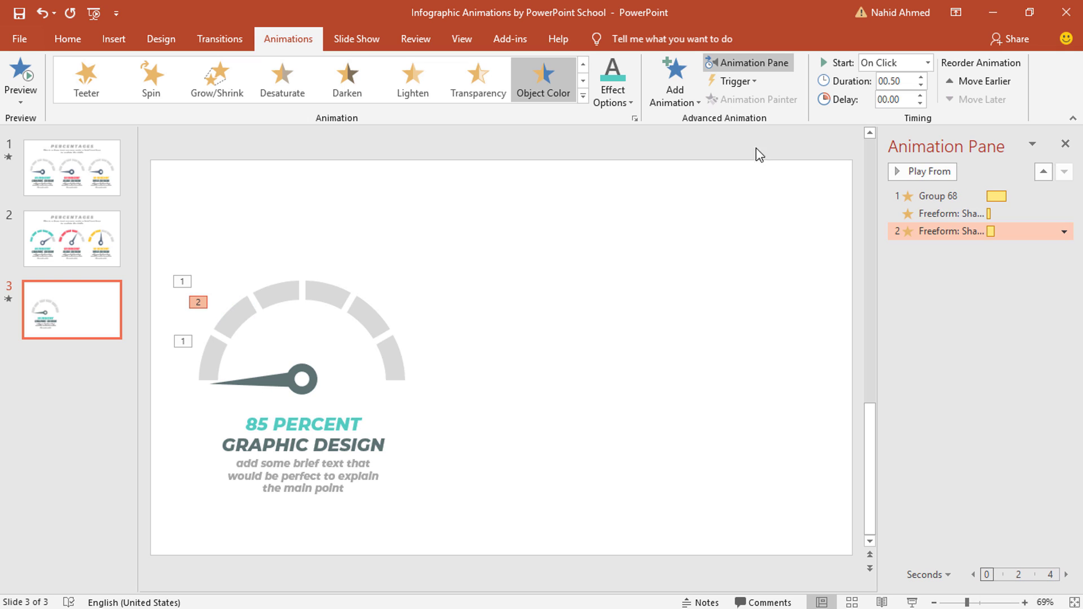
left_click(928, 62)
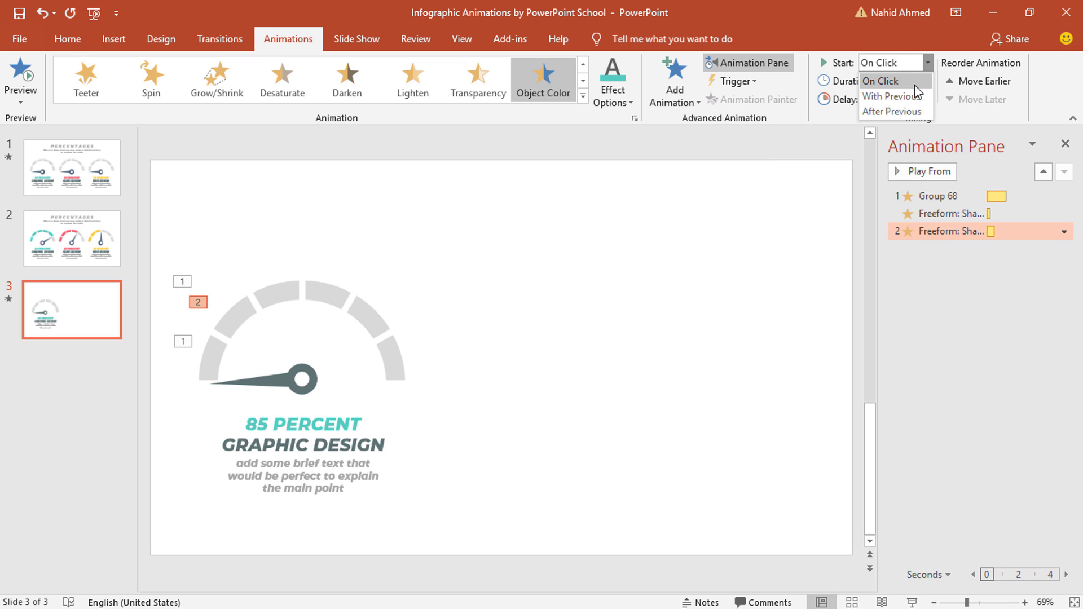
left_click(914, 97)
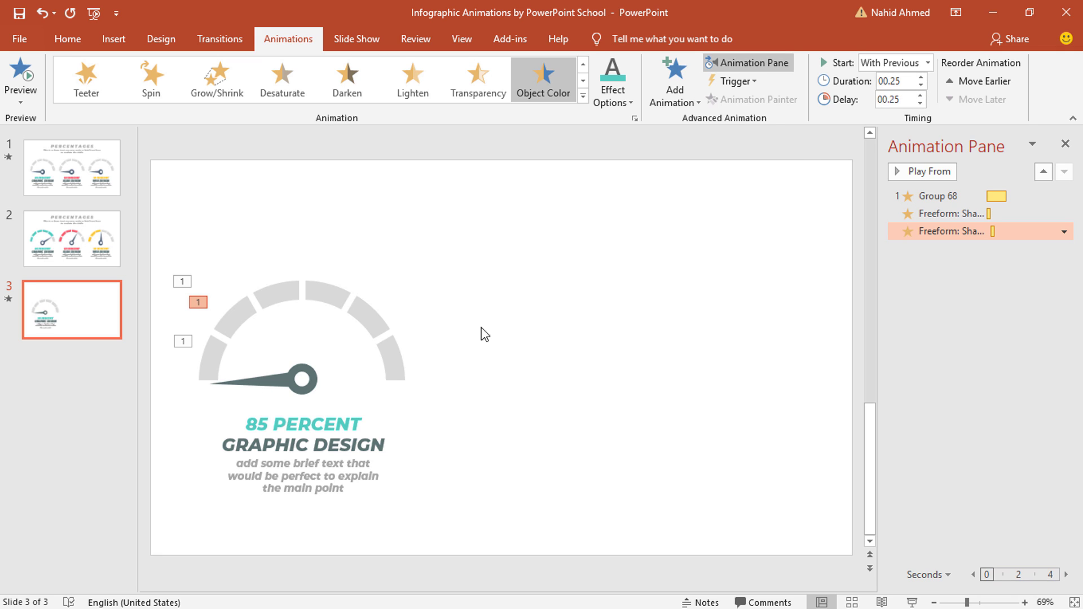
- Give the upper-left segment a teal Object Color effect, With Previous, delayed 0.50 seconds
left_click(285, 293)
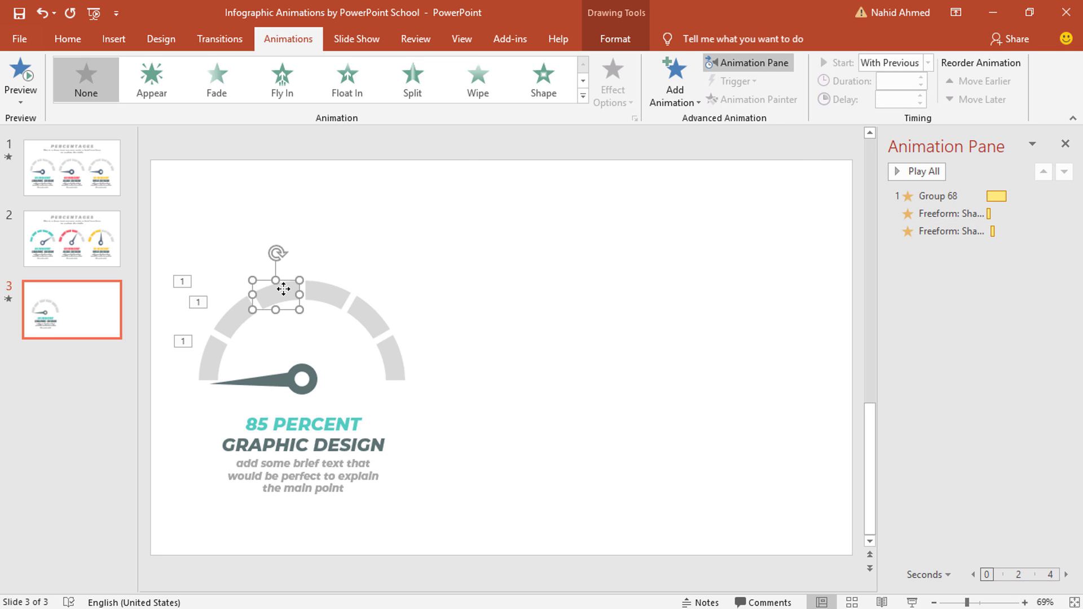
left_click(655, 100)
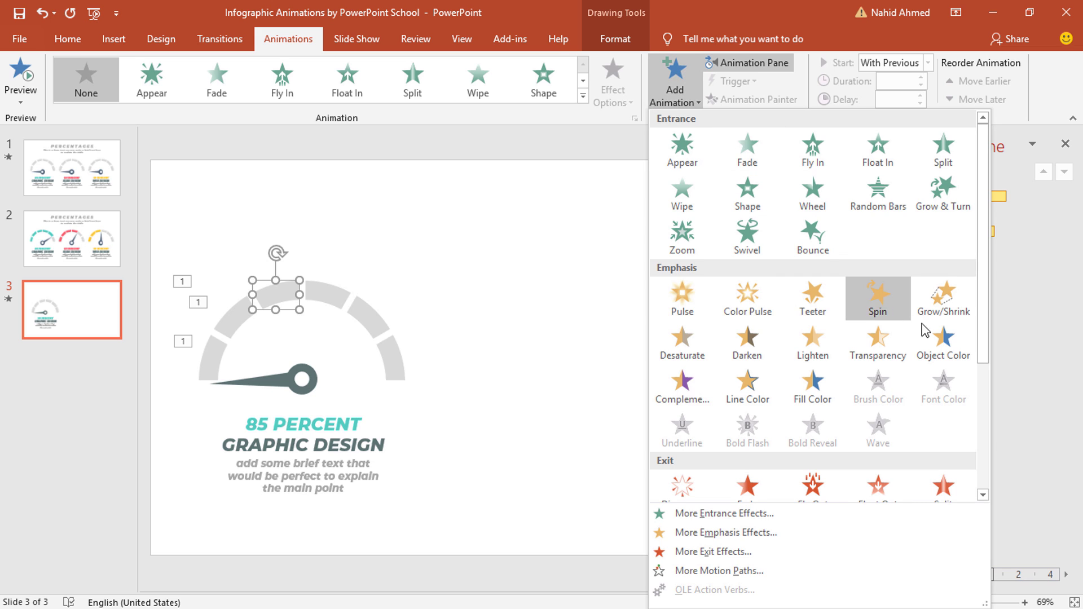
left_click(934, 337)
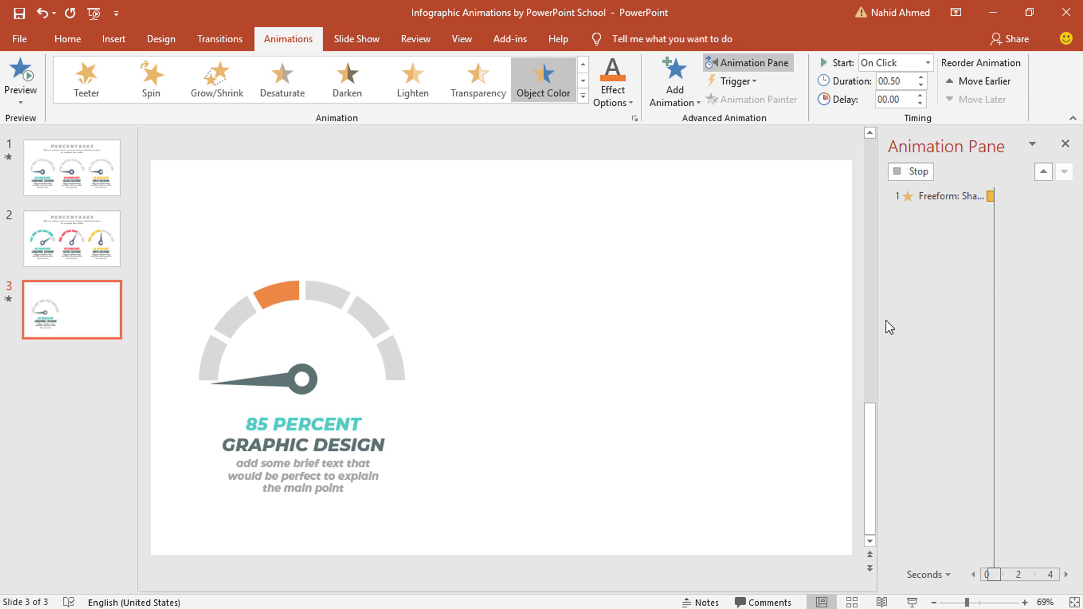
left_click(610, 90)
left_click(600, 258)
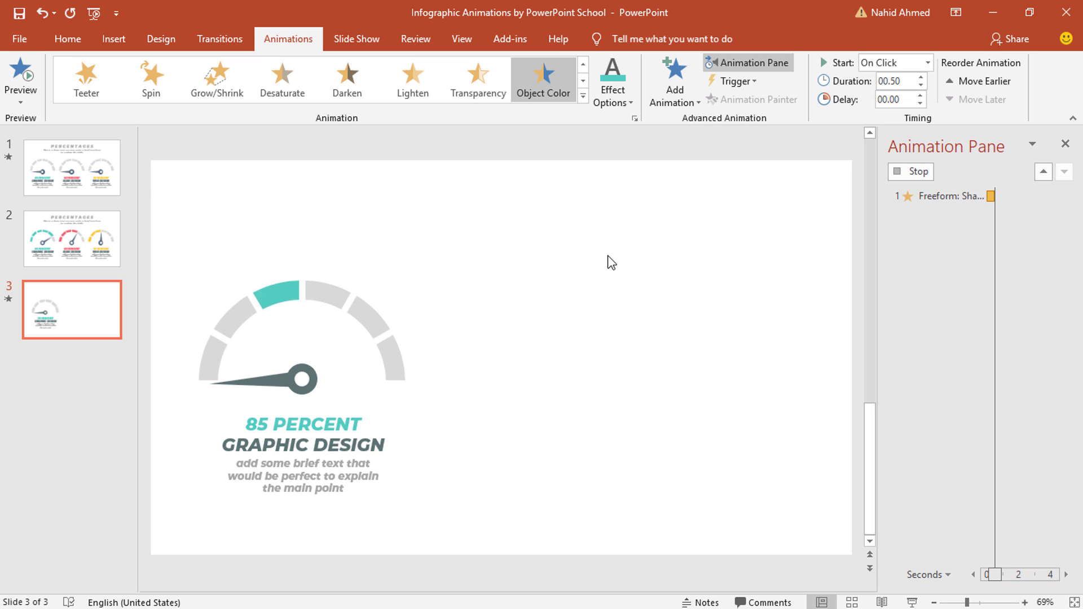
left_click(927, 63)
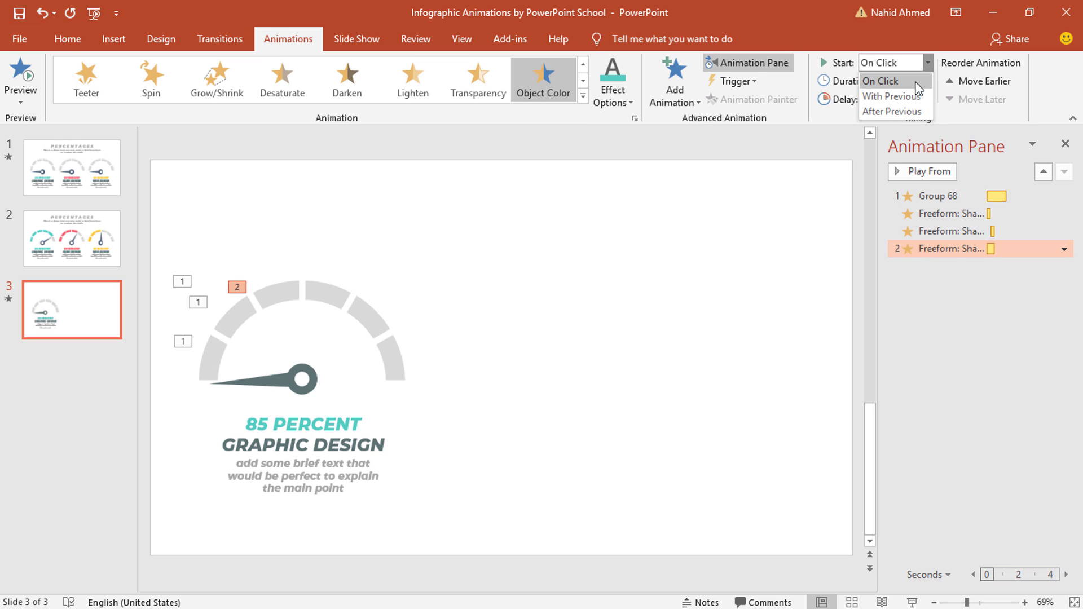
left_click(909, 97)
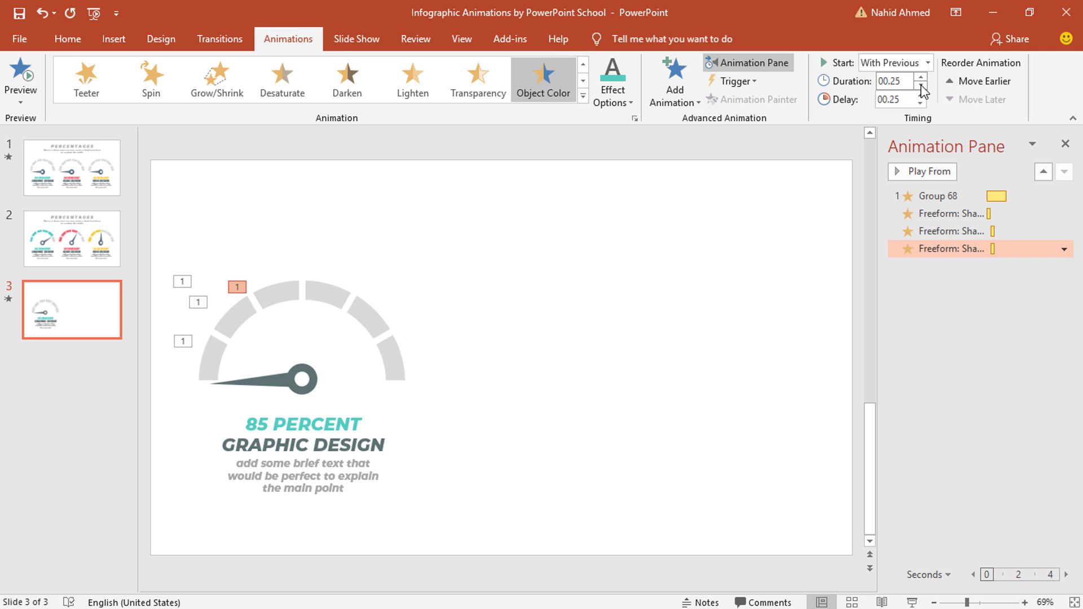
left_click(920, 95)
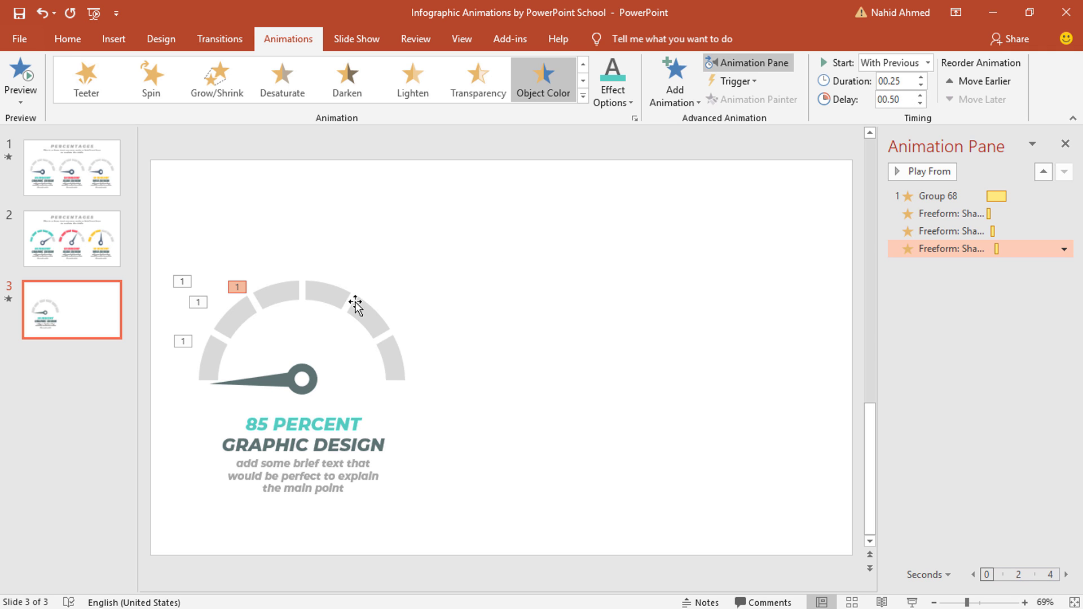
left_click(322, 298)
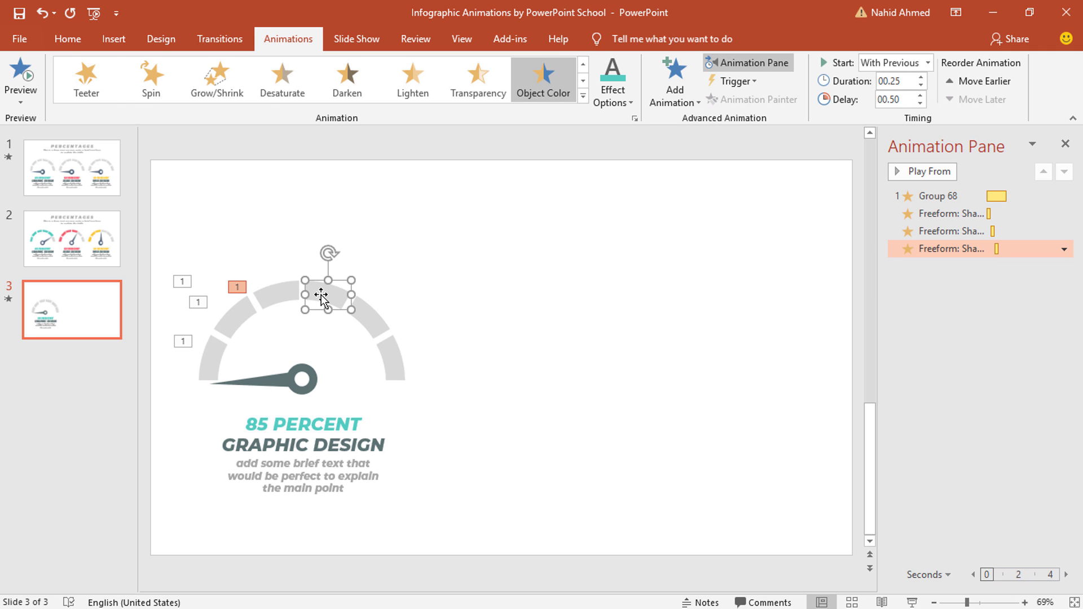
- Give the upper-right segment a teal Object Color effect, With Previous, delayed 0.75 seconds
left_click(693, 105)
left_click(935, 338)
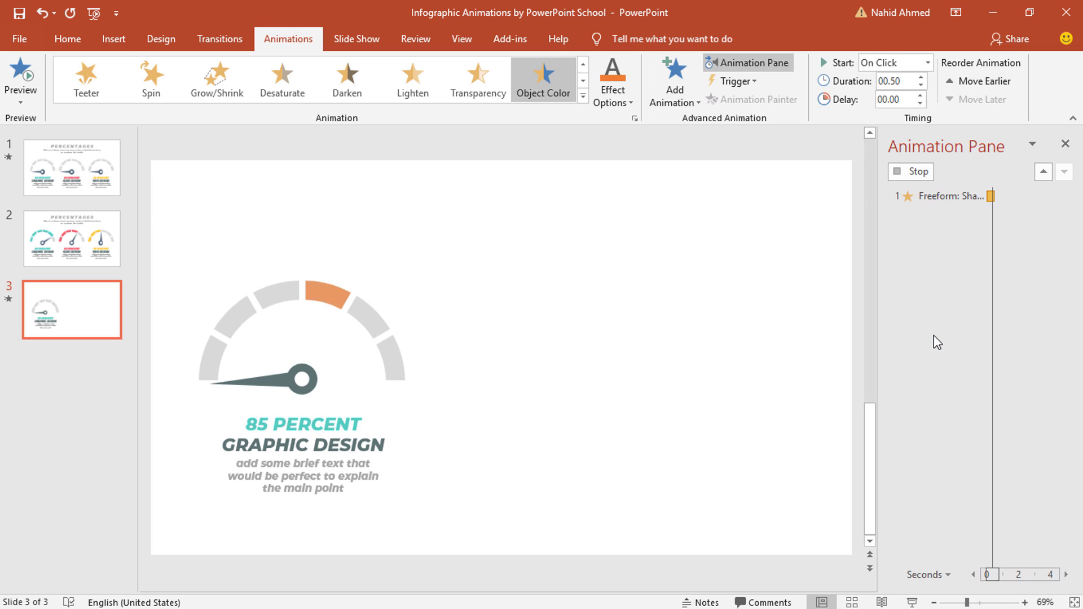
left_click(612, 99)
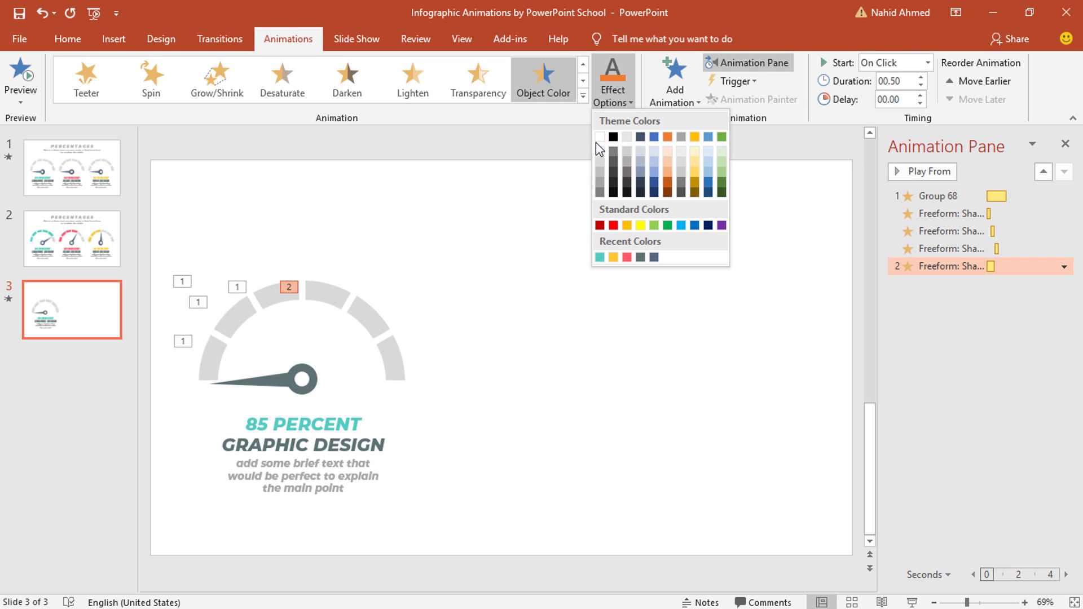
left_click(598, 257)
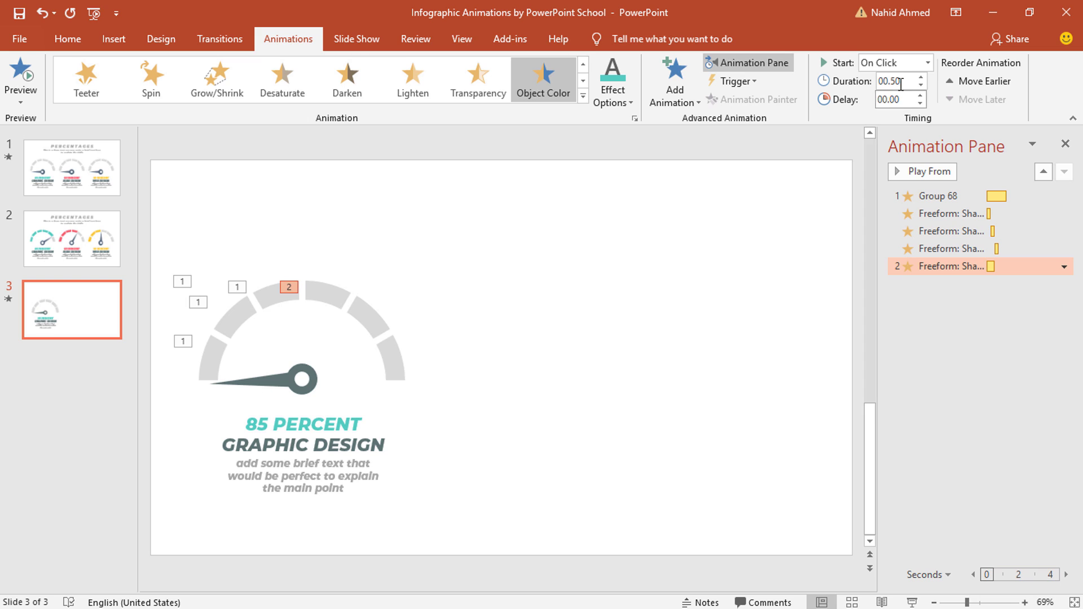
left_click(928, 62)
left_click(917, 96)
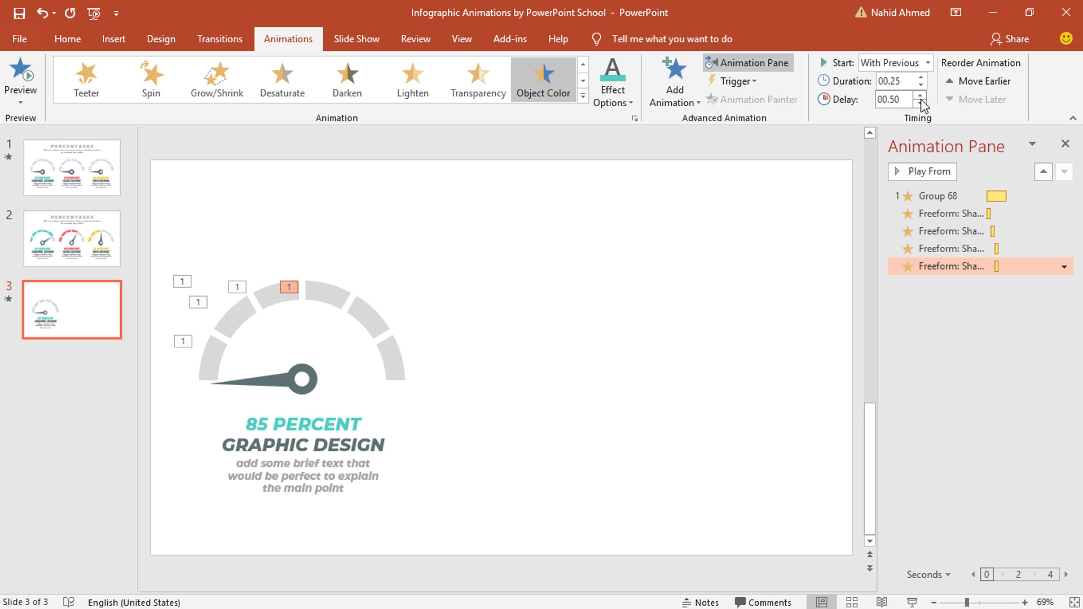
left_click(921, 96)
- Give the right-hand segment a teal Object Color effect, With Previous, delayed 1.00 second
left_click(372, 317)
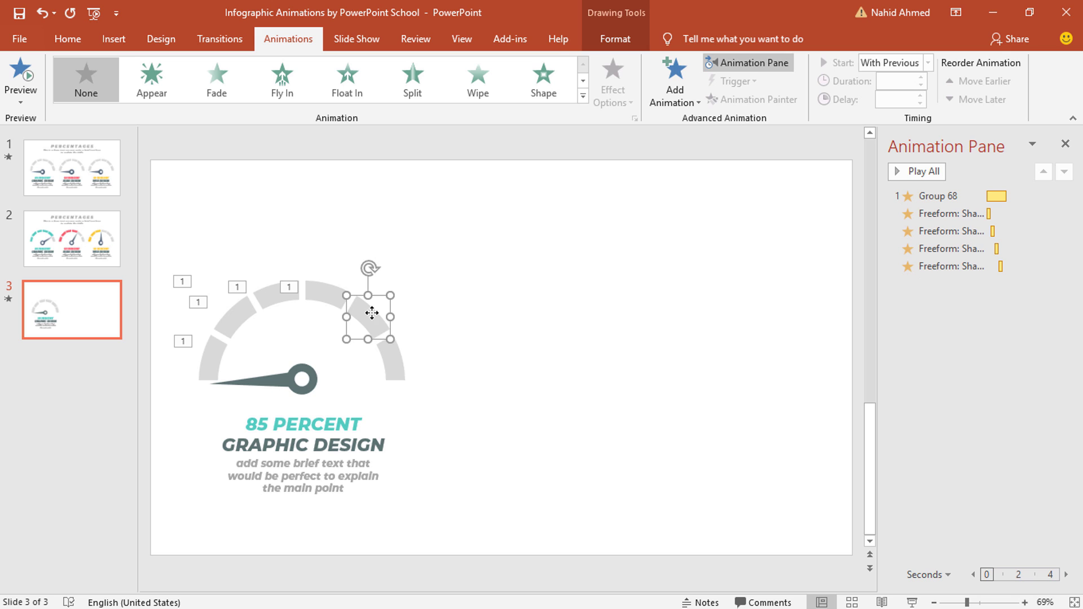
left_click(673, 105)
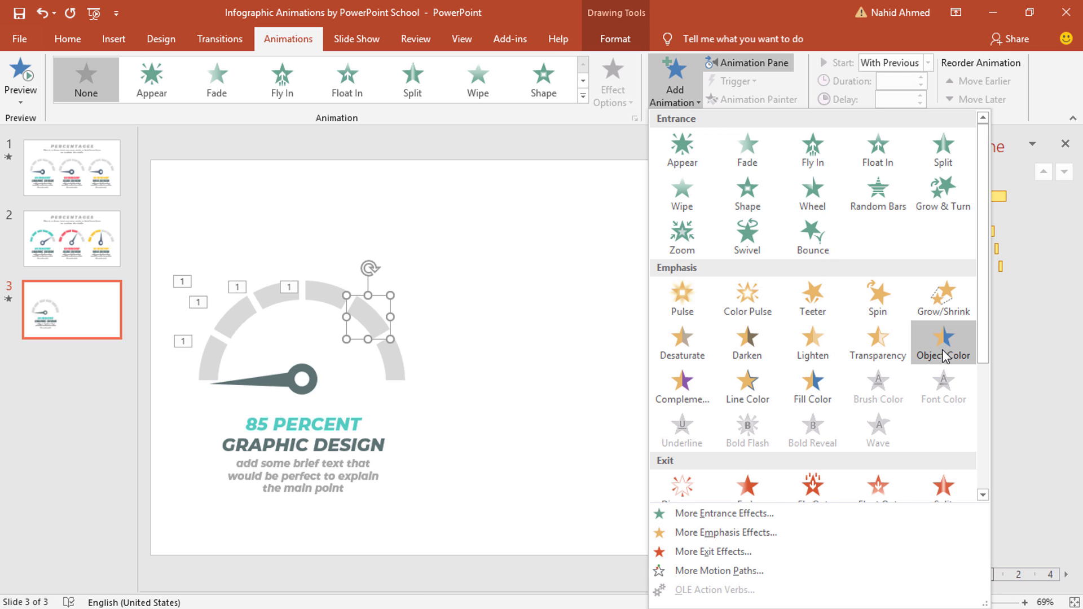
left_click(943, 347)
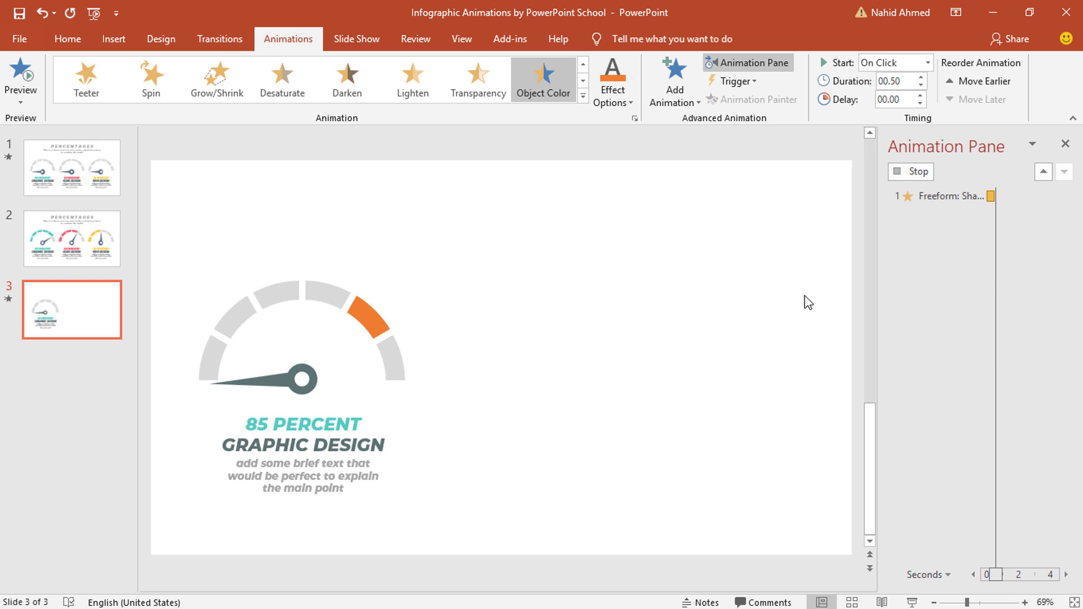
left_click(612, 103)
left_click(601, 258)
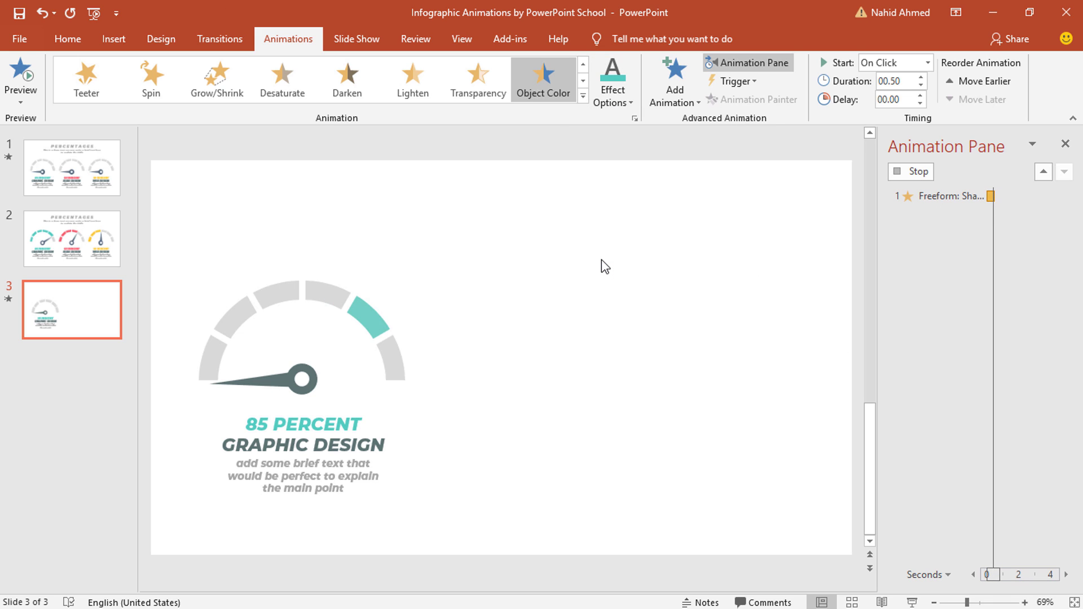
left_click(928, 63)
left_click(913, 97)
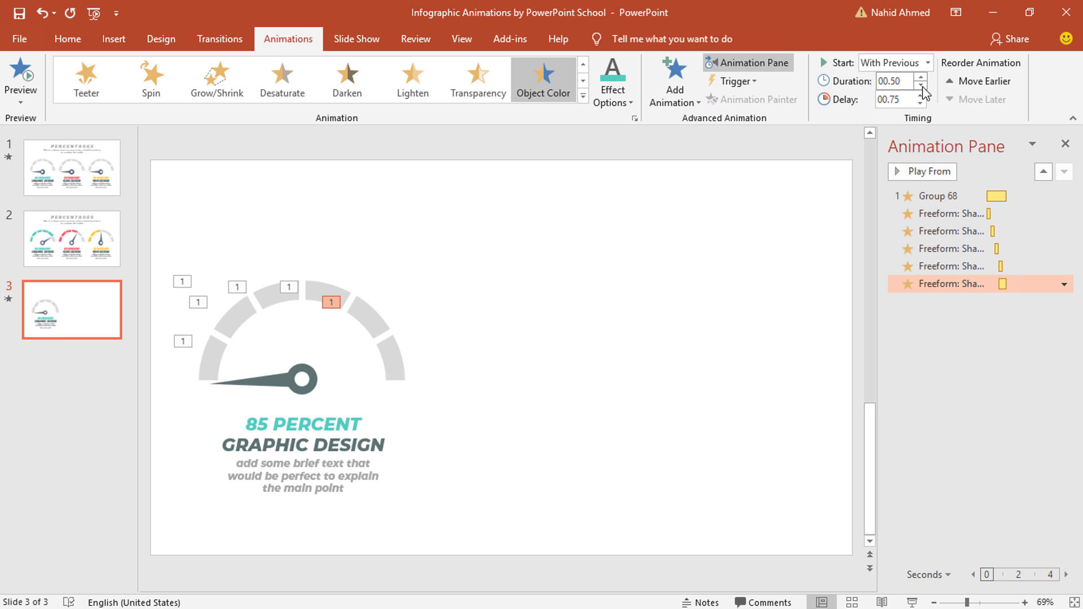
left_click(921, 95)
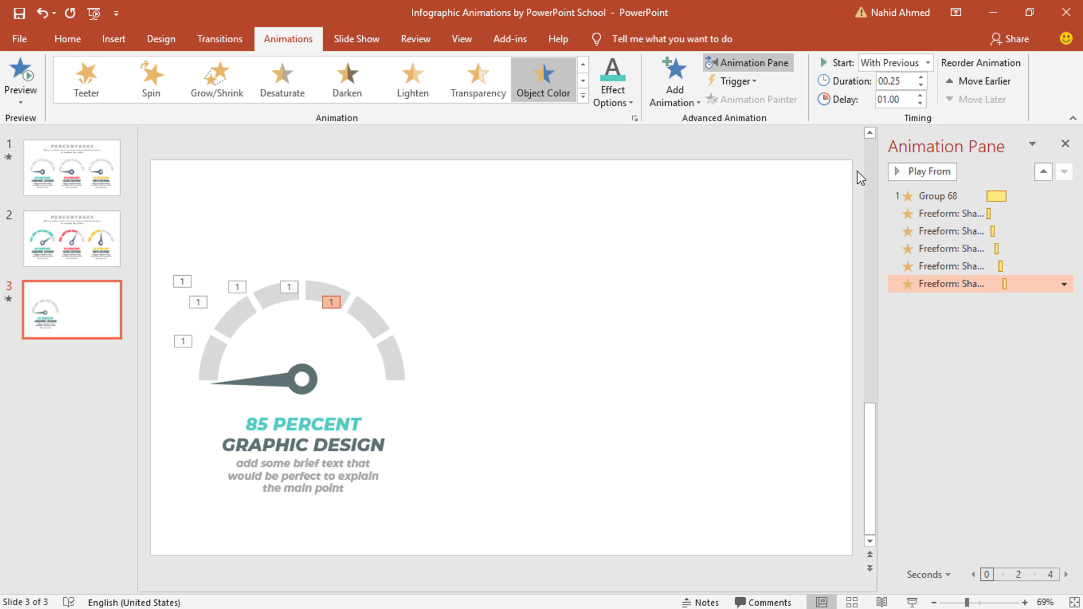
left_click(449, 435)
left_click(375, 483)
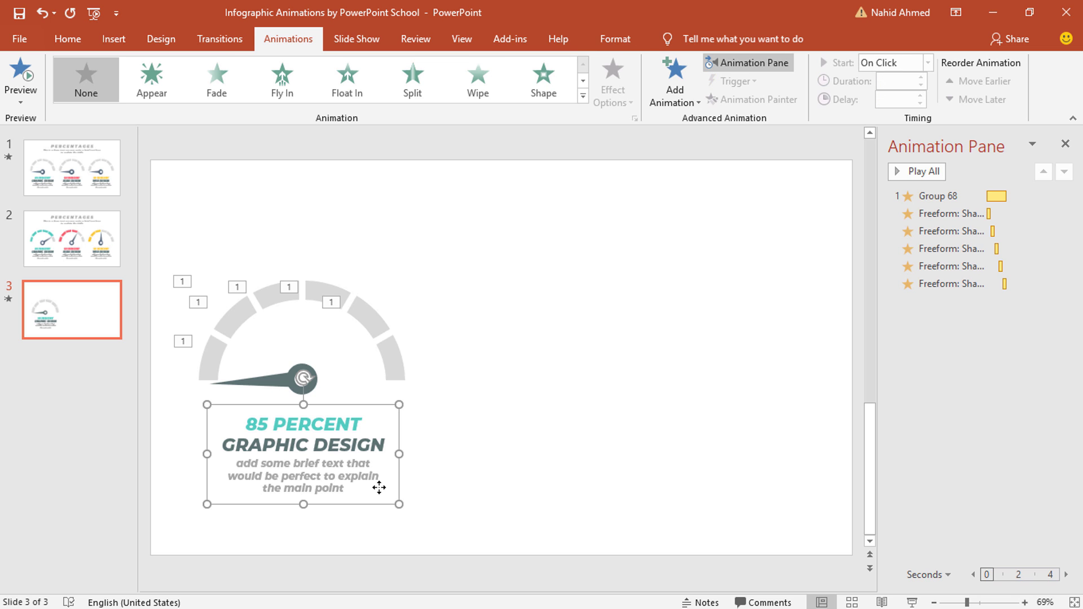
- Make the percent text group Float In, starting After Previous
left_click(673, 97)
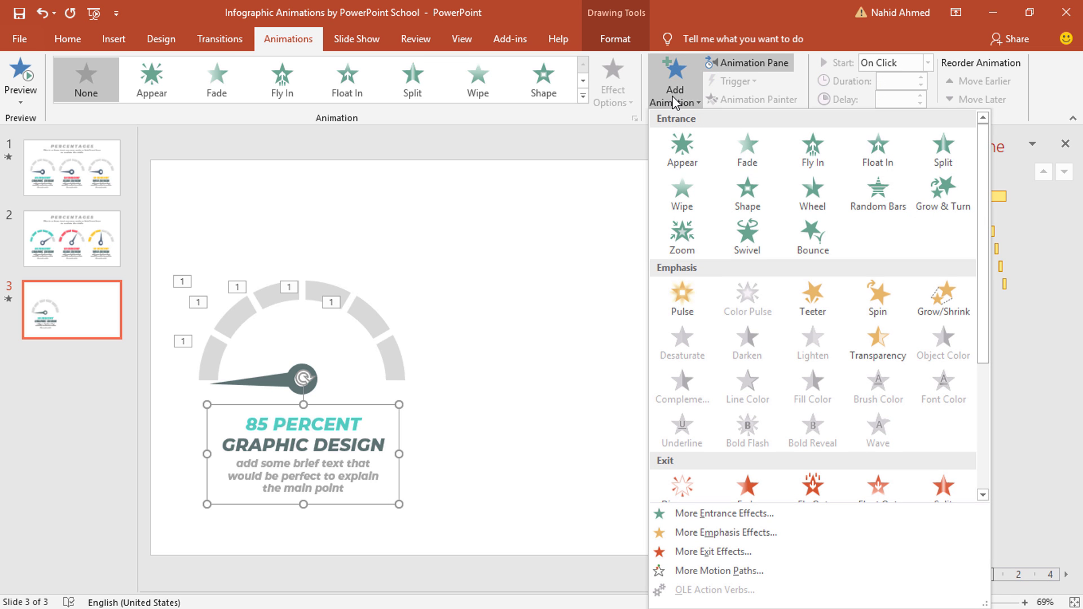
left_click(890, 164)
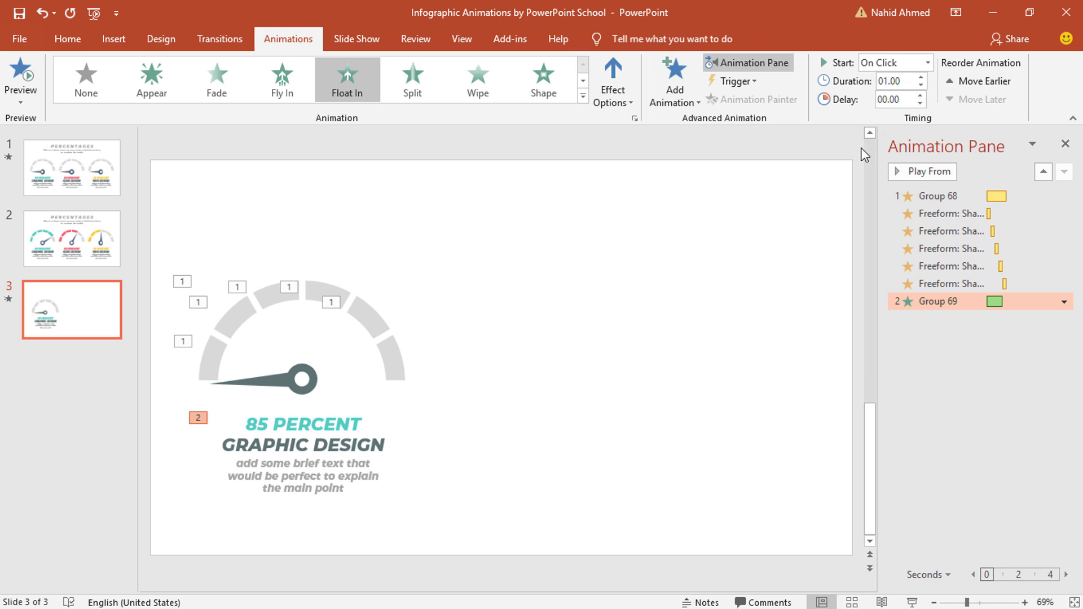
left_click(928, 62)
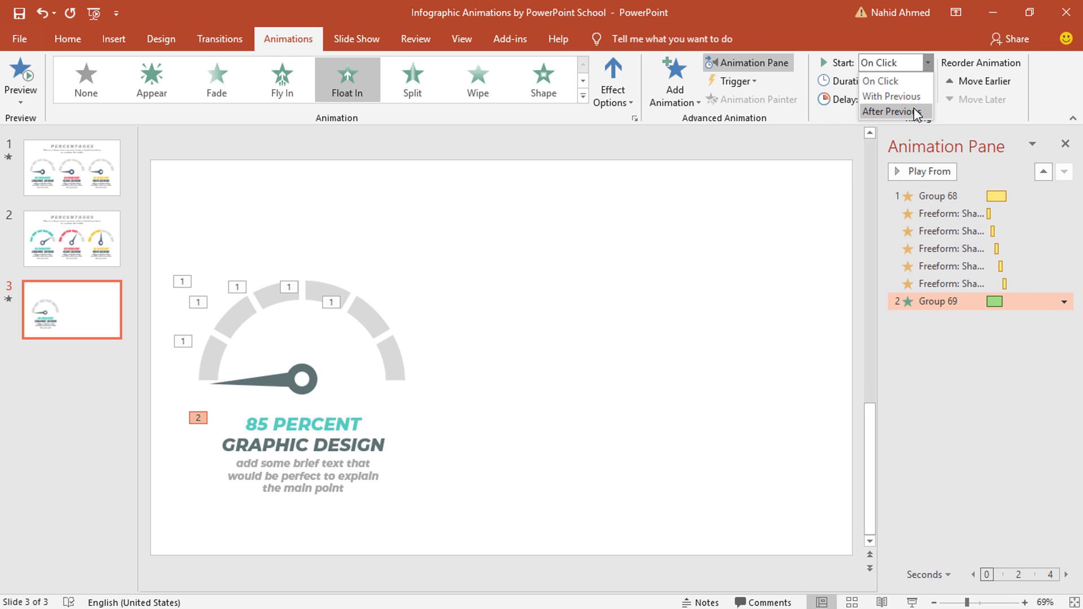
left_click(918, 112)
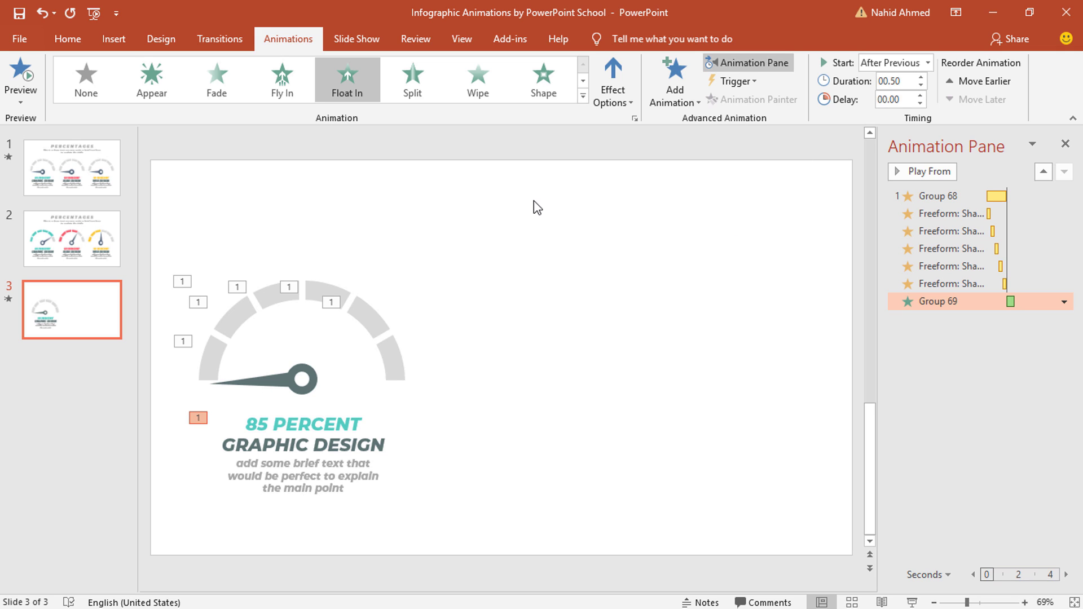
left_click_drag(535, 207, 160, 543)
- Duplicate the gauge twice with Ctrl+D and arrange the three copies in a centred row
key("ctrl+d")
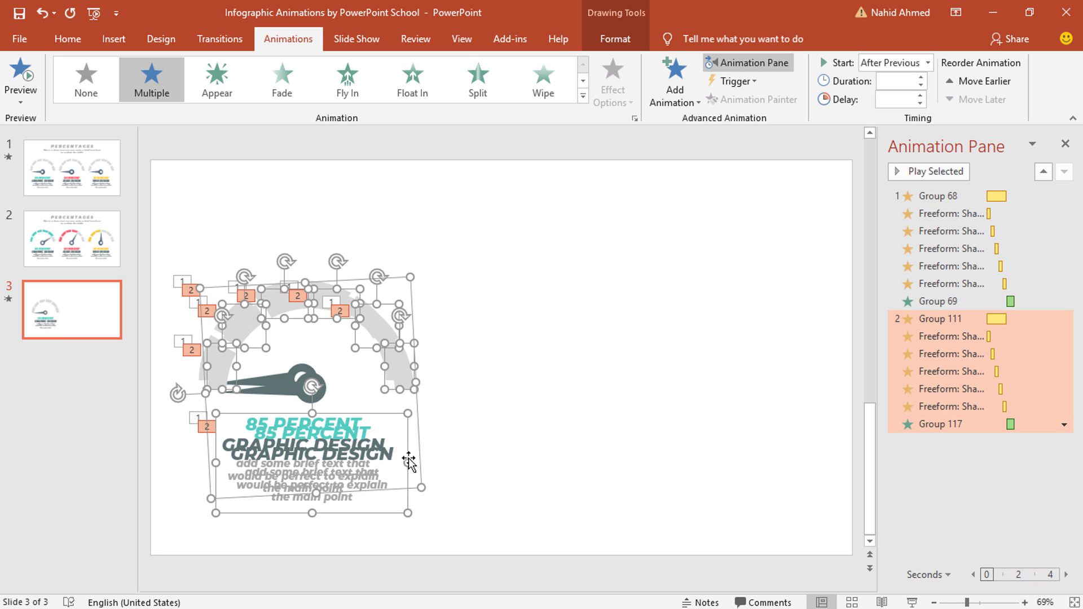
left_click_drag(408, 459, 622, 433)
key("ctrl+d")
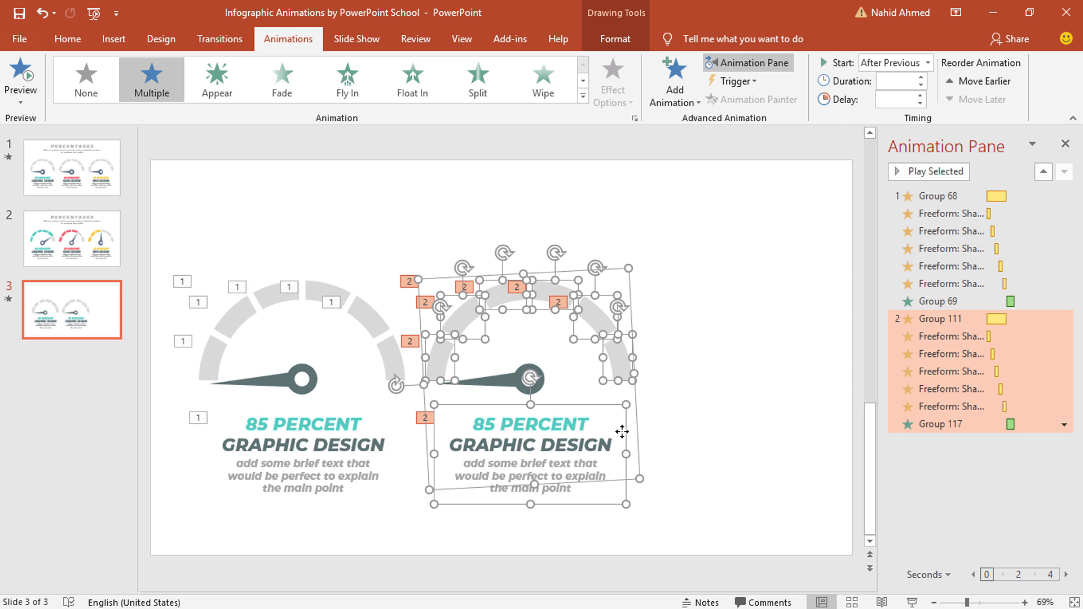
key("ctrl+a")
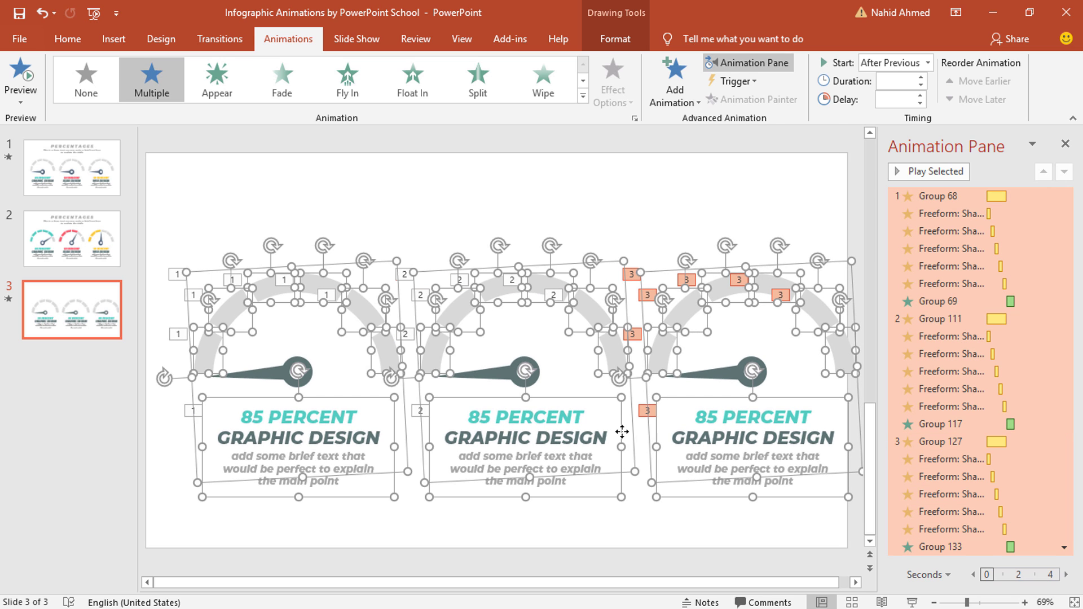
left_click_drag(604, 490, 579, 495)
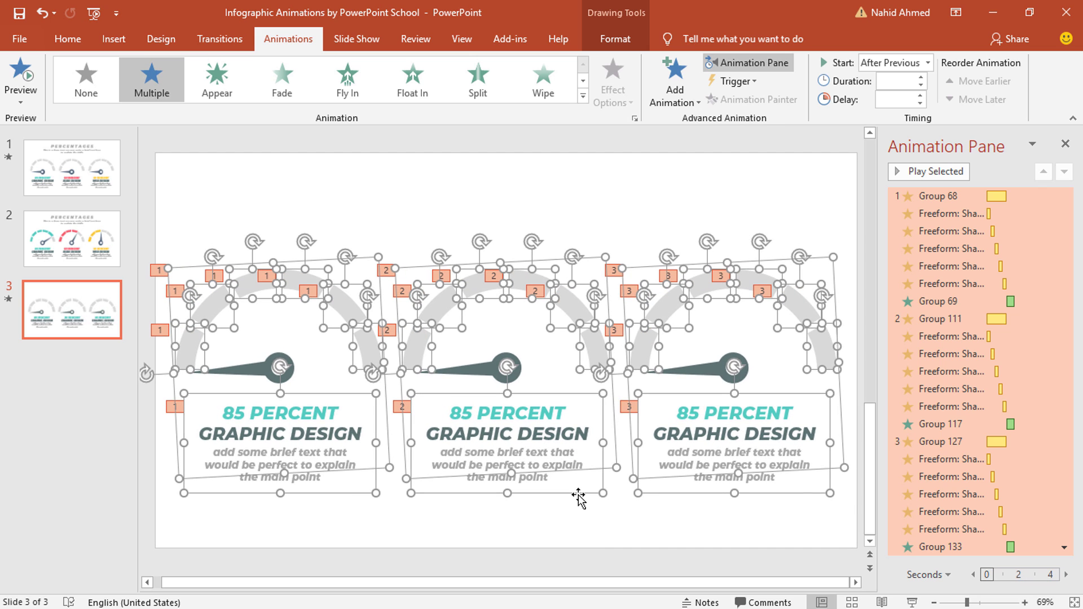
left_click(606, 537)
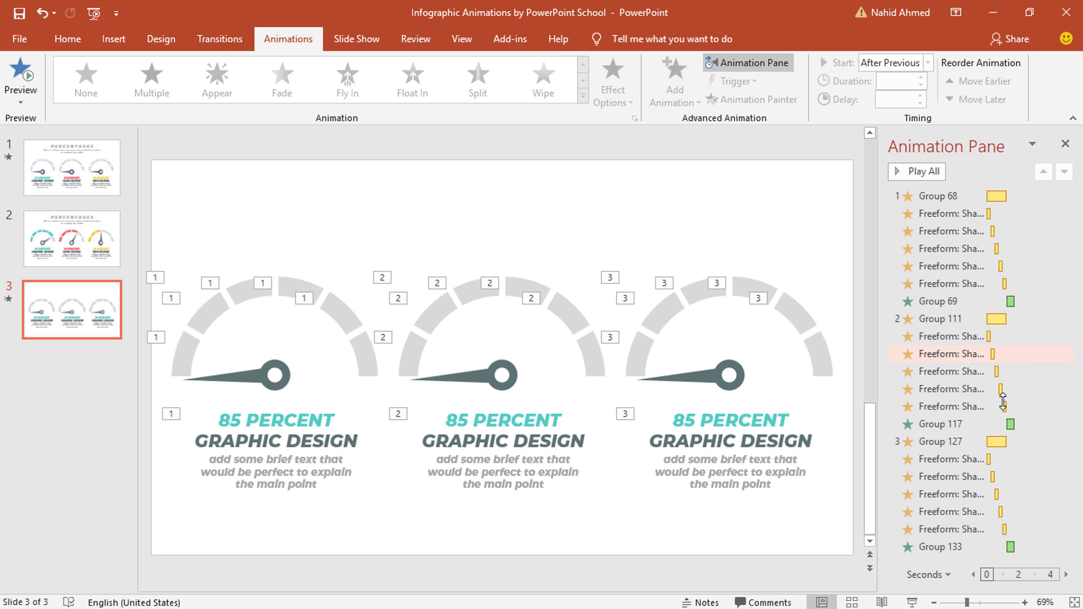
- Change the middle gauge caption to 60 PERCENT in red
left_click(452, 420)
type("60")
triple_click(452, 421)
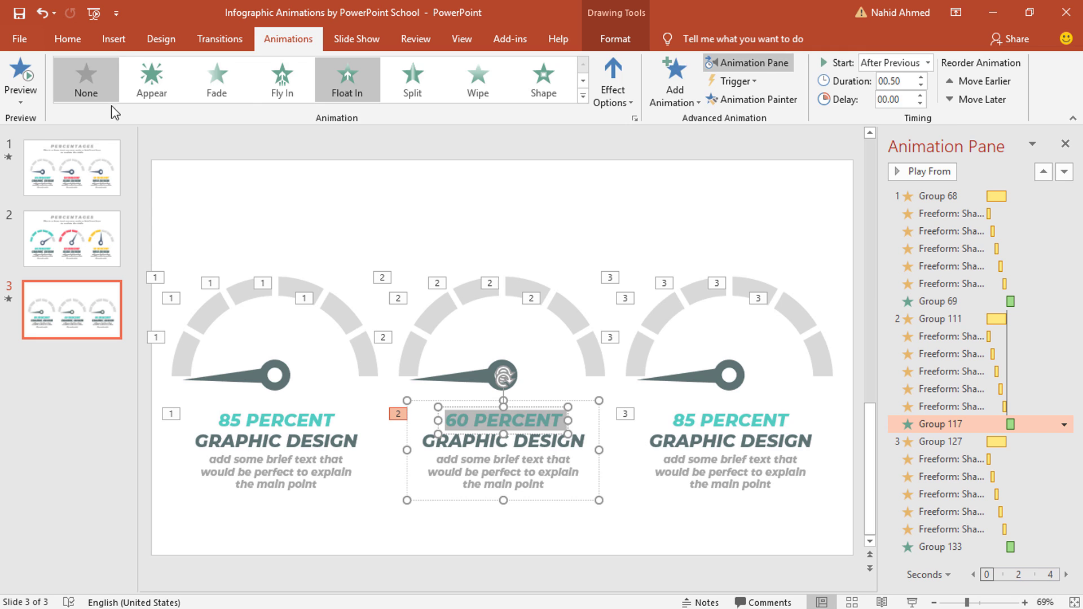
left_click(68, 39)
left_click(411, 93)
left_click(427, 248)
- Change the right gauge caption to 50 PERCENT in yellow
left_click(731, 420)
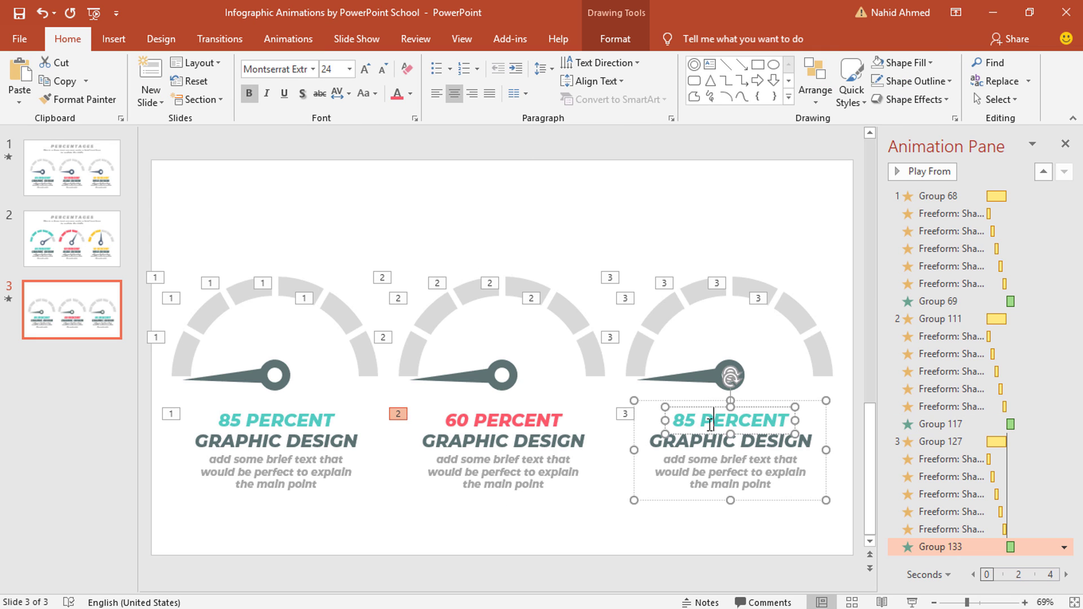
triple_click(731, 420)
left_click(410, 93)
left_click(426, 252)
double_click(686, 421)
type("50")
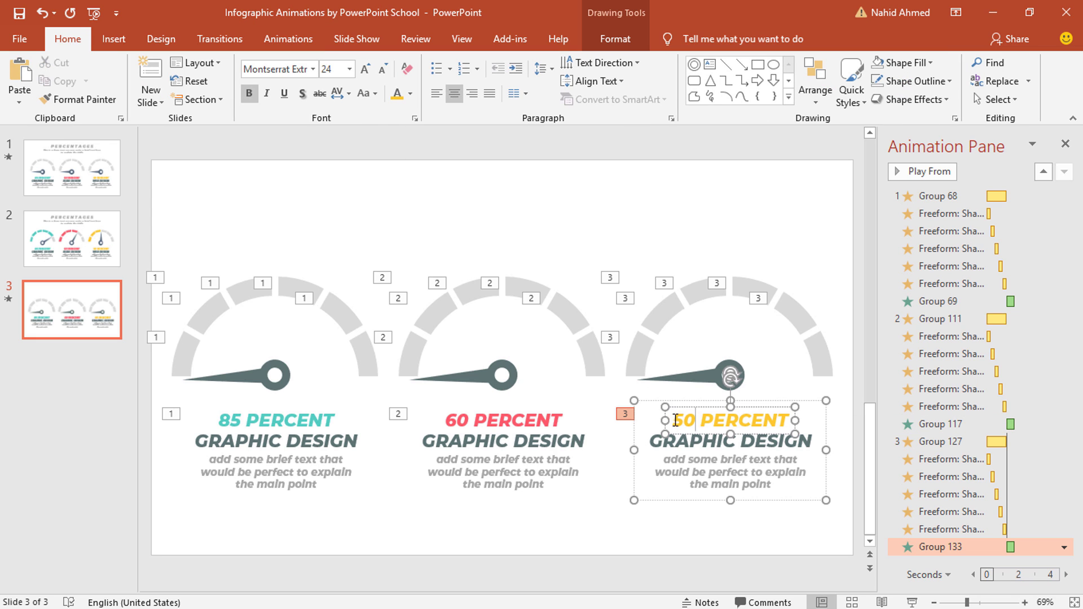
left_click(473, 522)
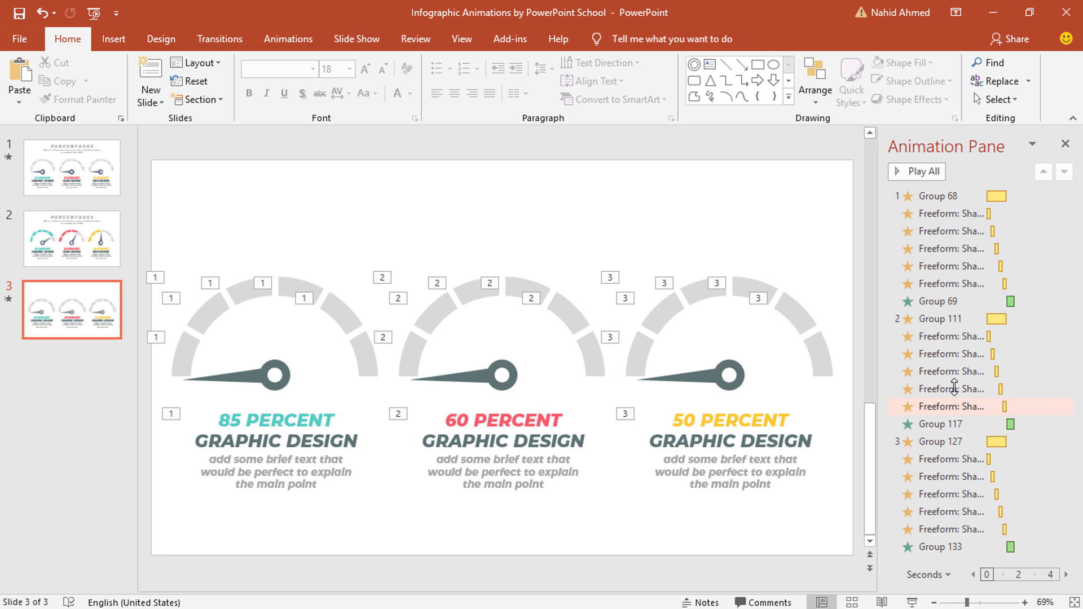
- Delete one Freeform colour animation under Group 111, leaving four in the middle gauge
left_click_drag(954, 387, 959, 354)
left_click(970, 408)
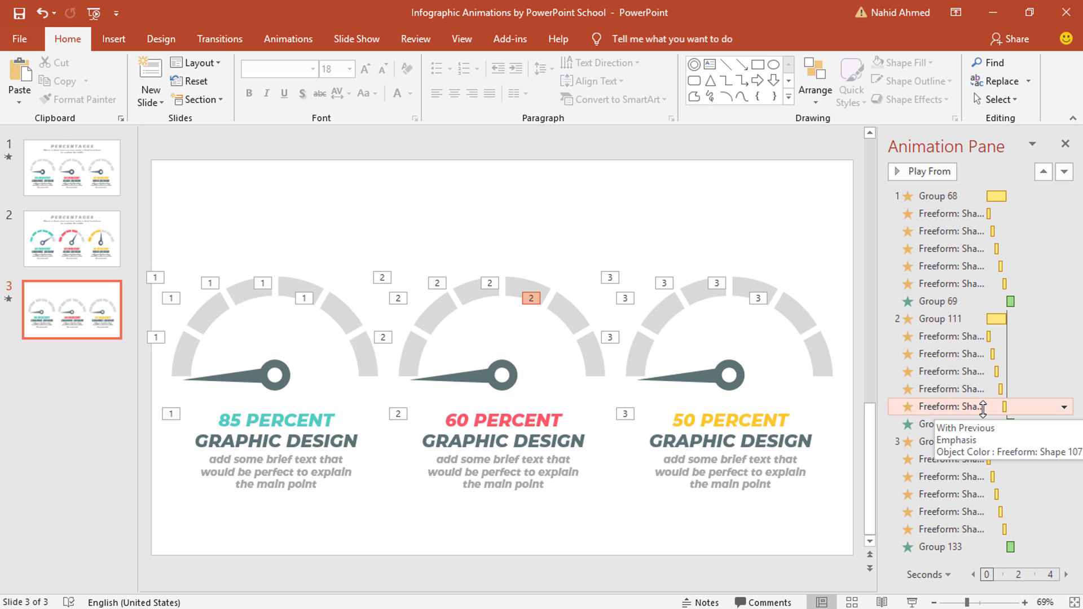
key("Delete")
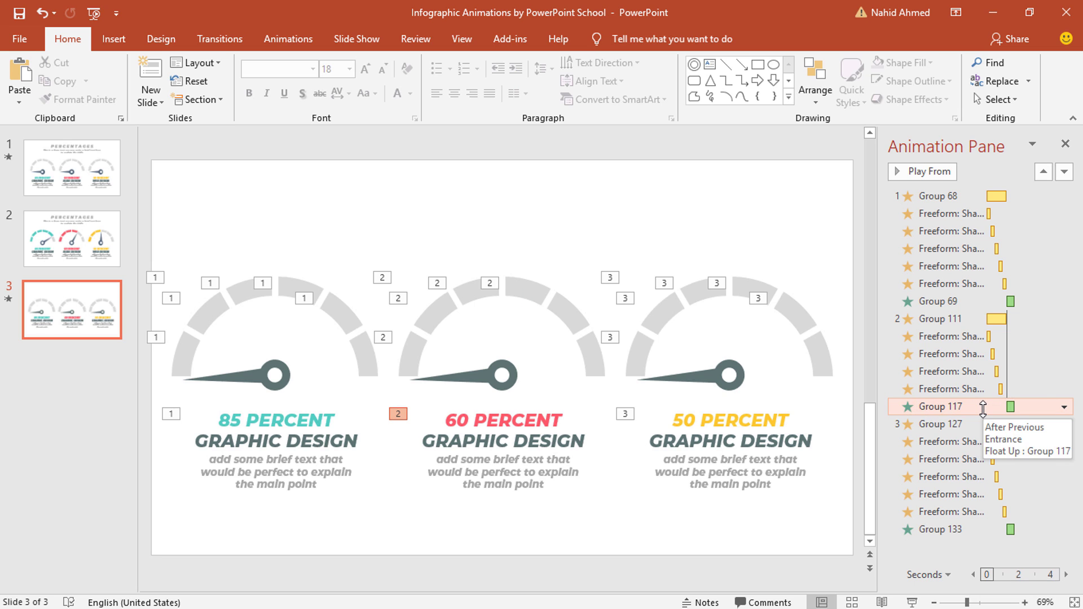
left_click(969, 336)
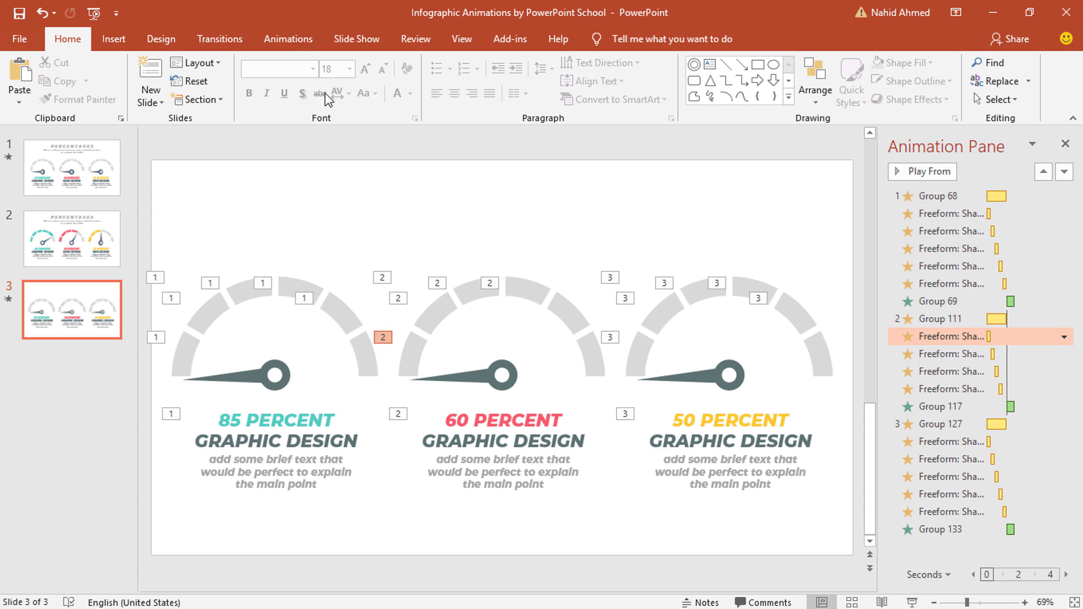
- Switch all four middle-gauge segment colour animations from teal to the red recent colour
left_click(291, 40)
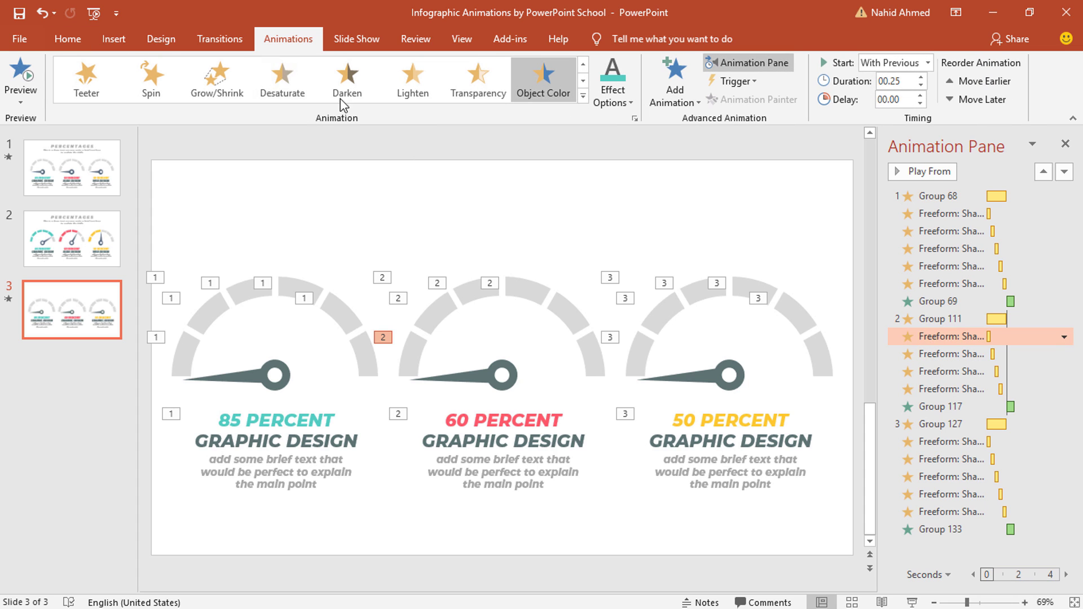
left_click(615, 103)
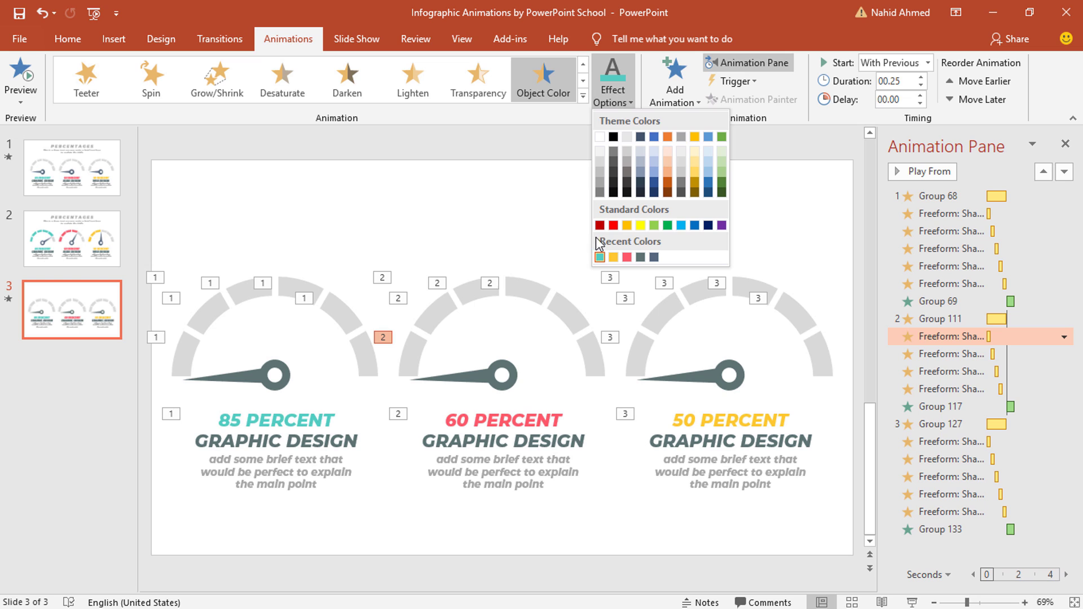
left_click(627, 258)
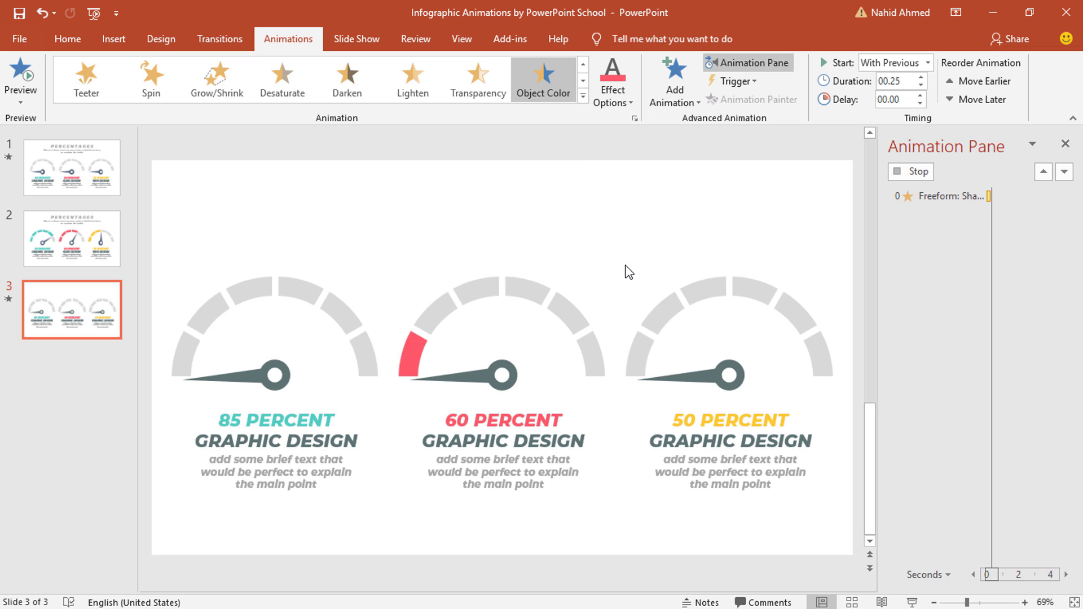
left_click(921, 354)
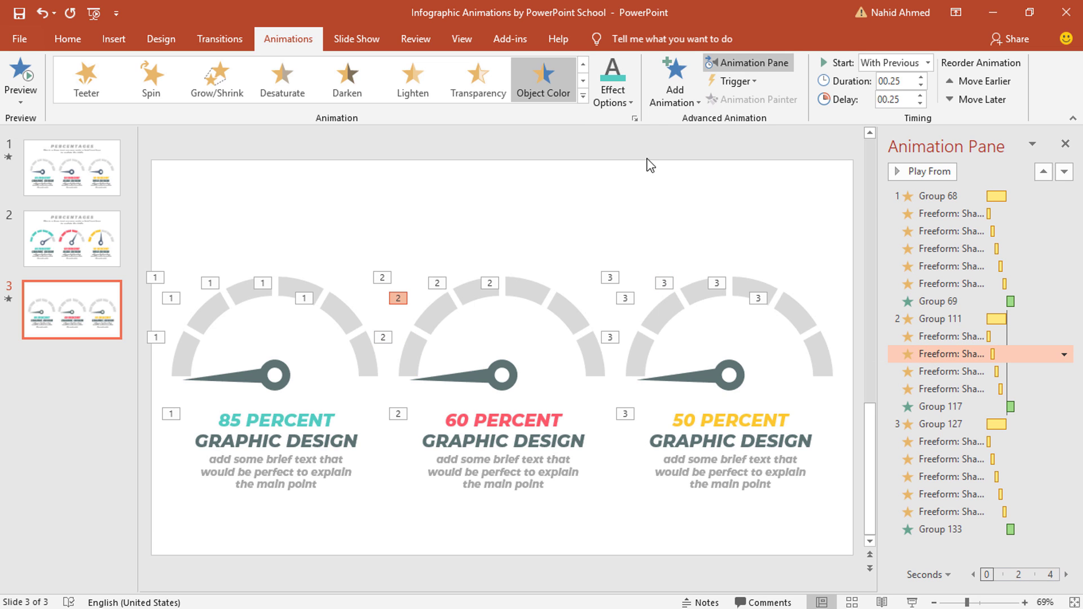
left_click(625, 107)
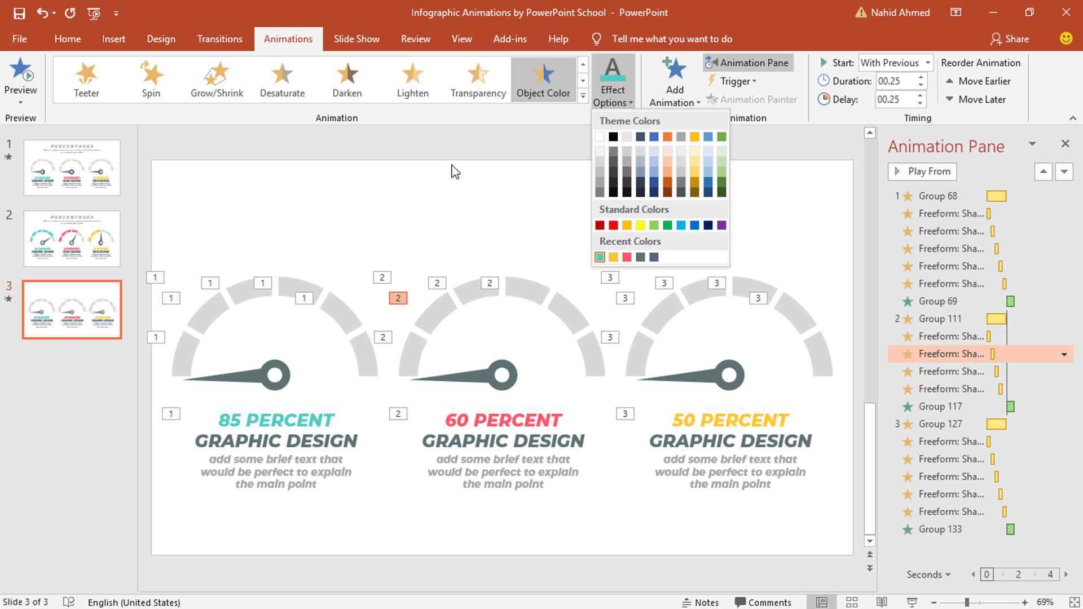
left_click(627, 258)
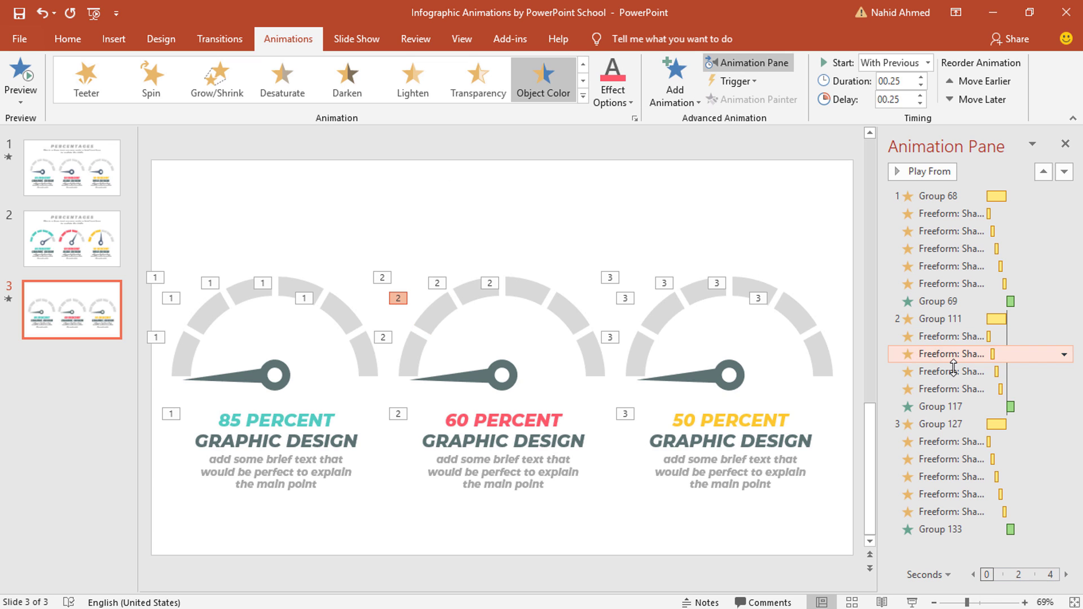
left_click(614, 102)
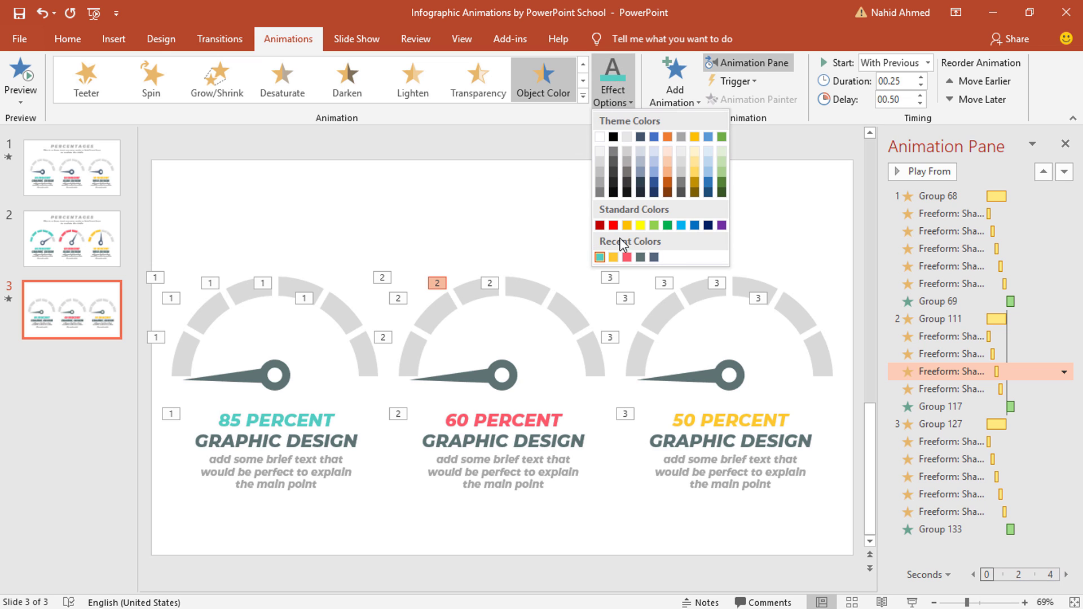
left_click(627, 258)
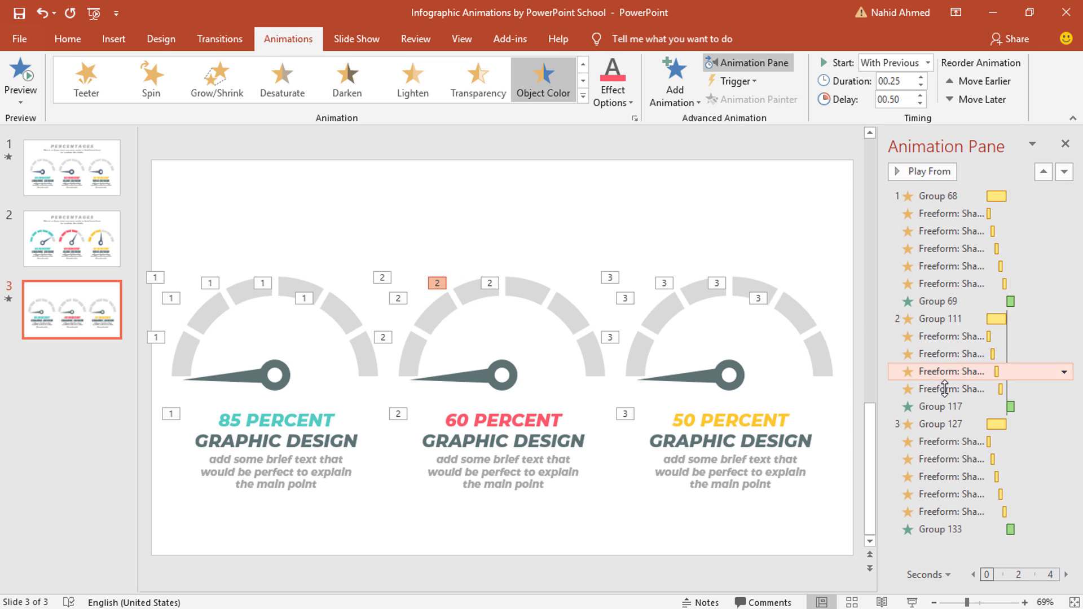
left_click(946, 389)
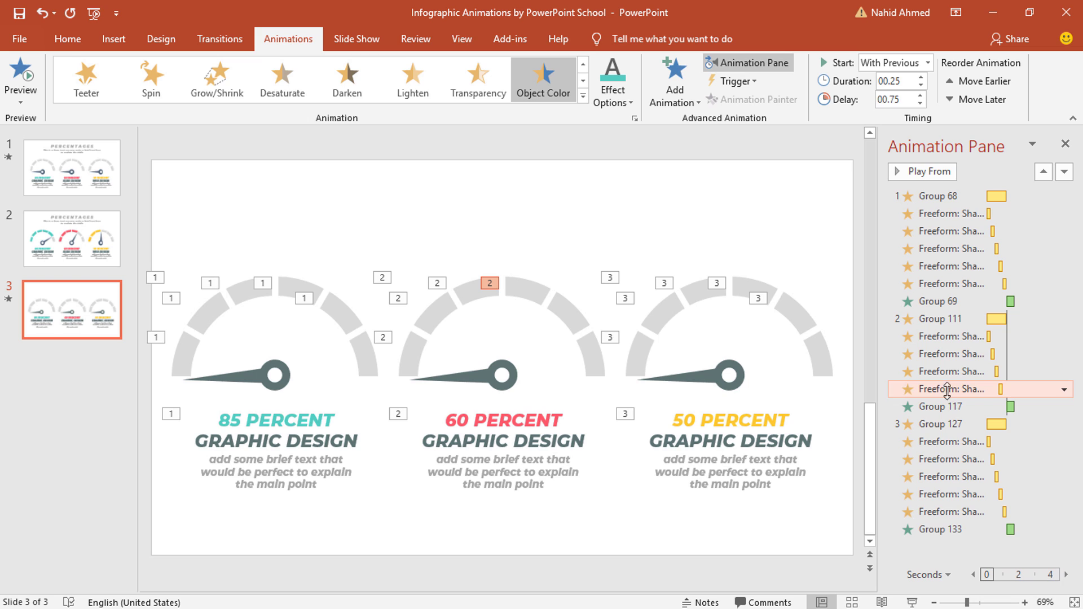
left_click(613, 105)
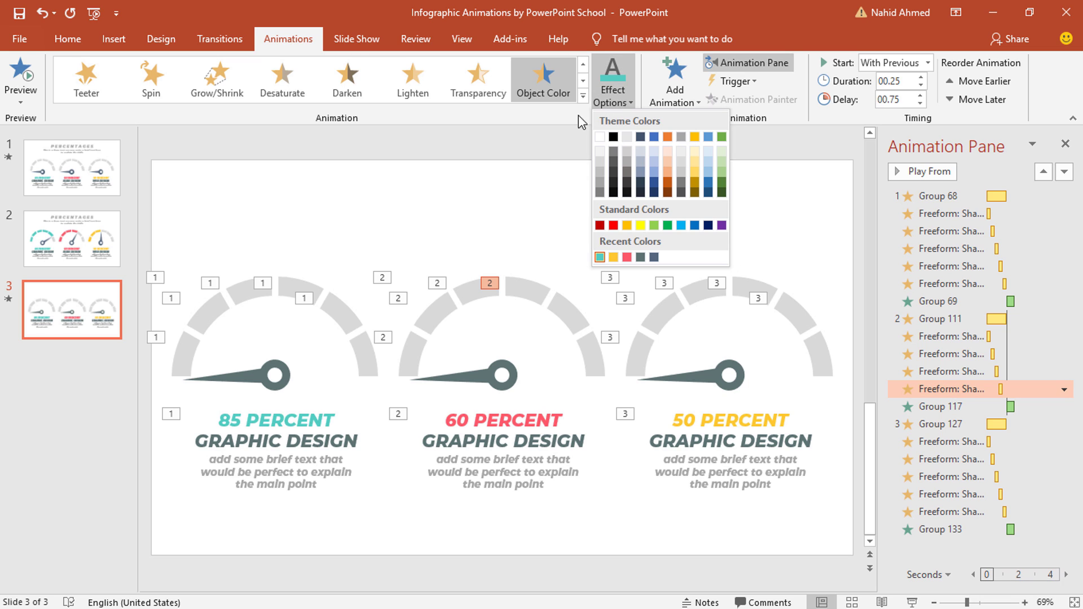
left_click(627, 258)
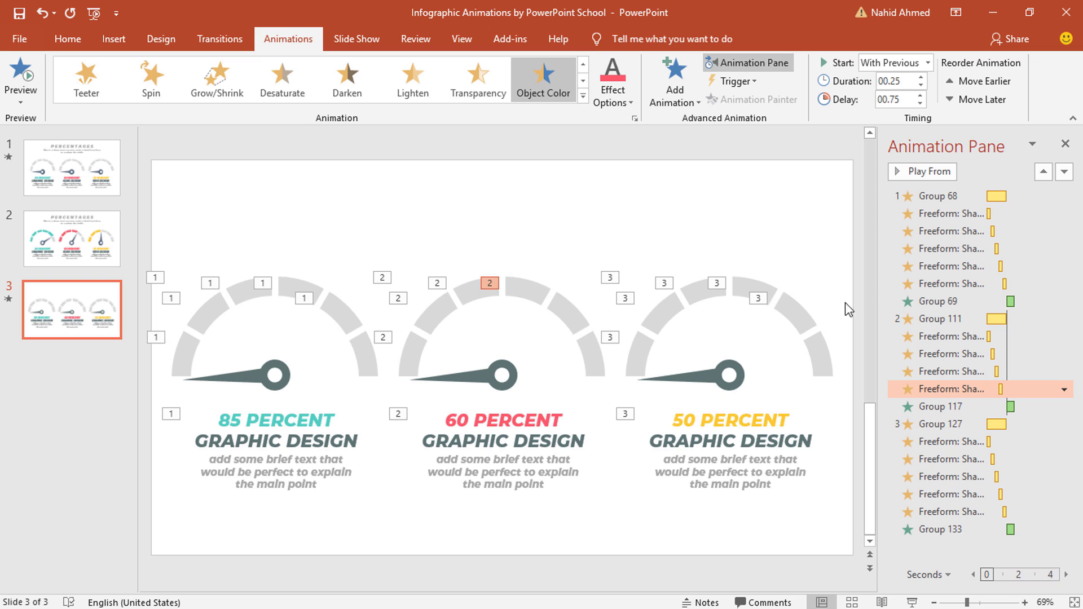
- Set the middle needle's Spin to 1 second and a custom 125° clockwise, then preview
left_click(936, 319)
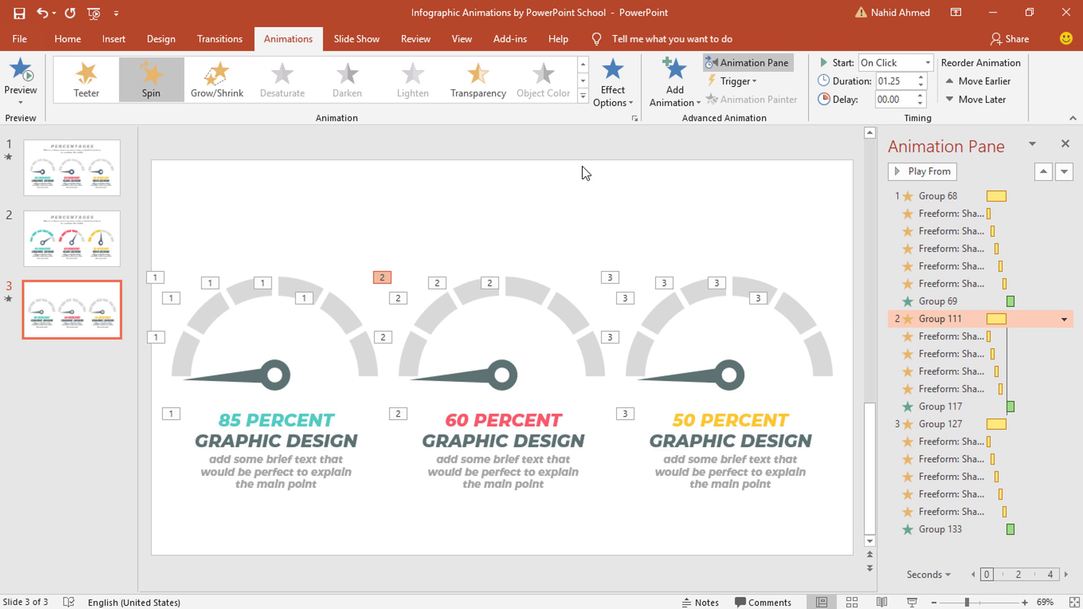
left_click(916, 88)
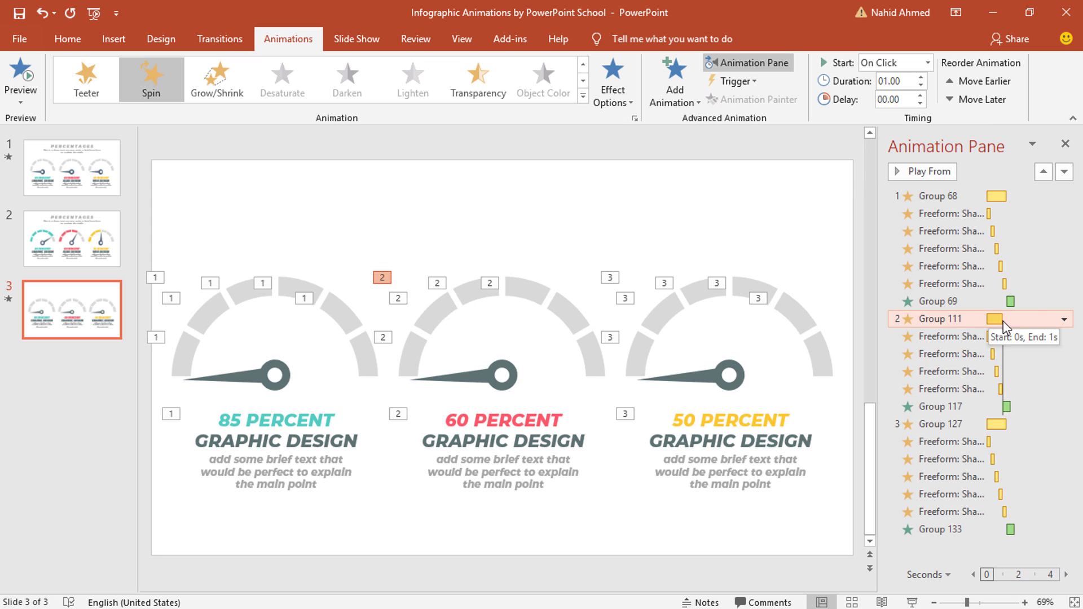
left_click(1064, 320)
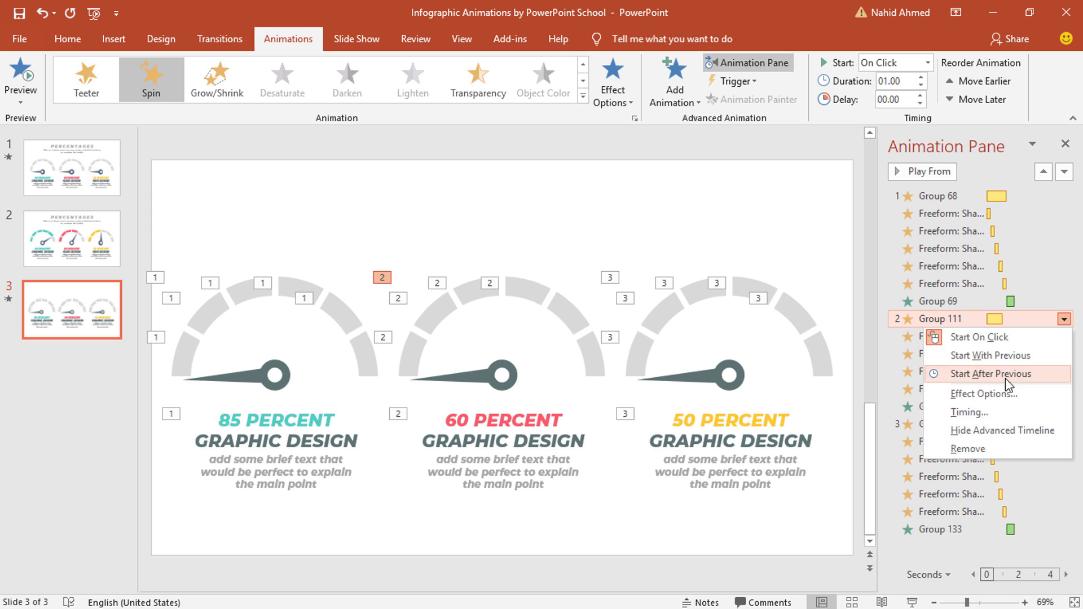
left_click(998, 394)
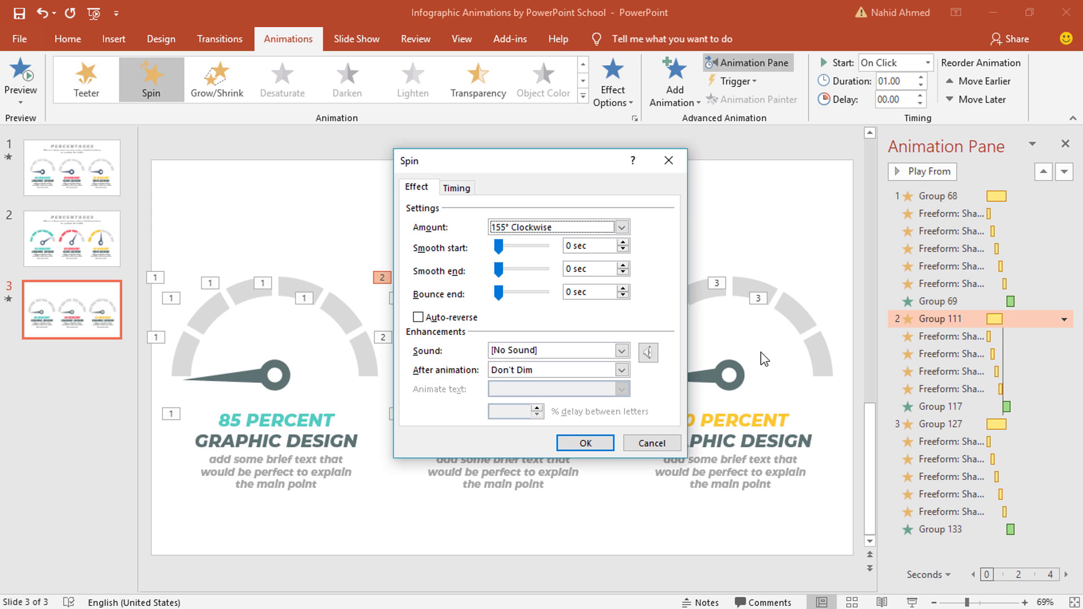
left_click(623, 227)
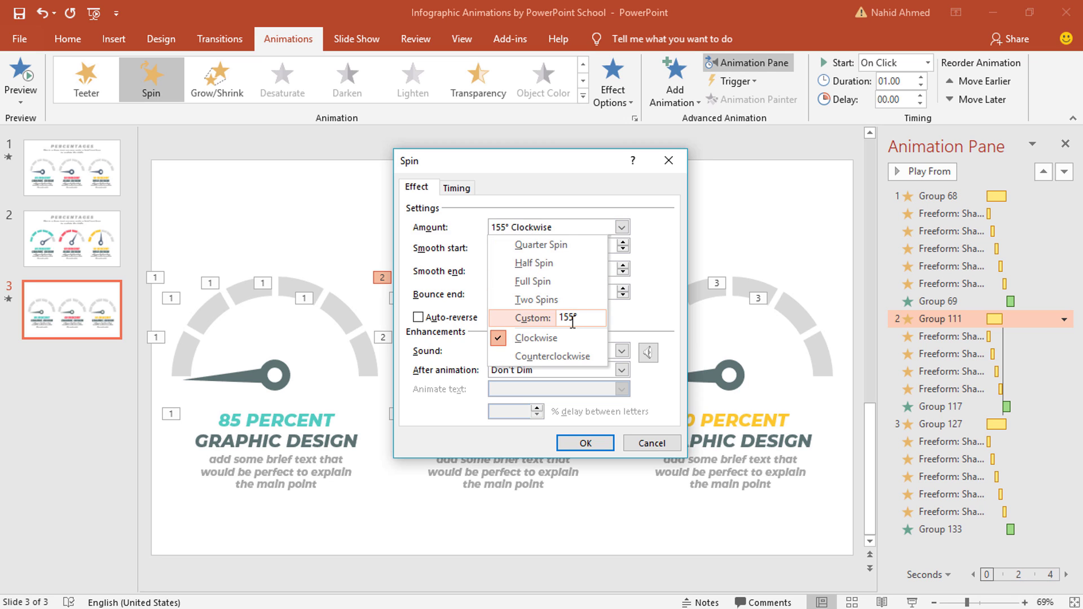
left_click_drag(573, 322, 569, 325)
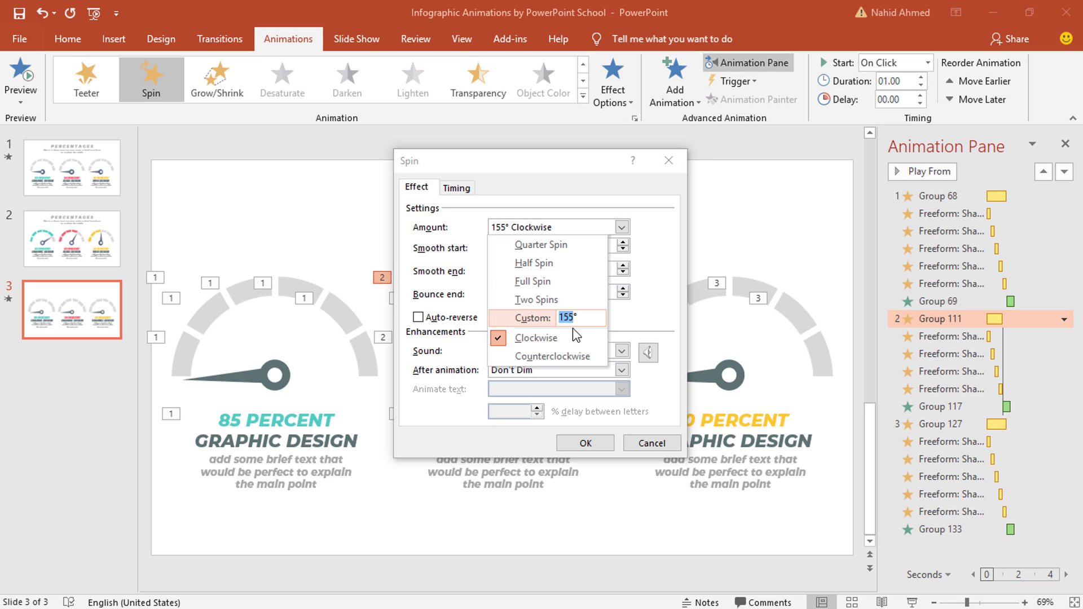
type("125")
key("Return")
left_click(582, 444)
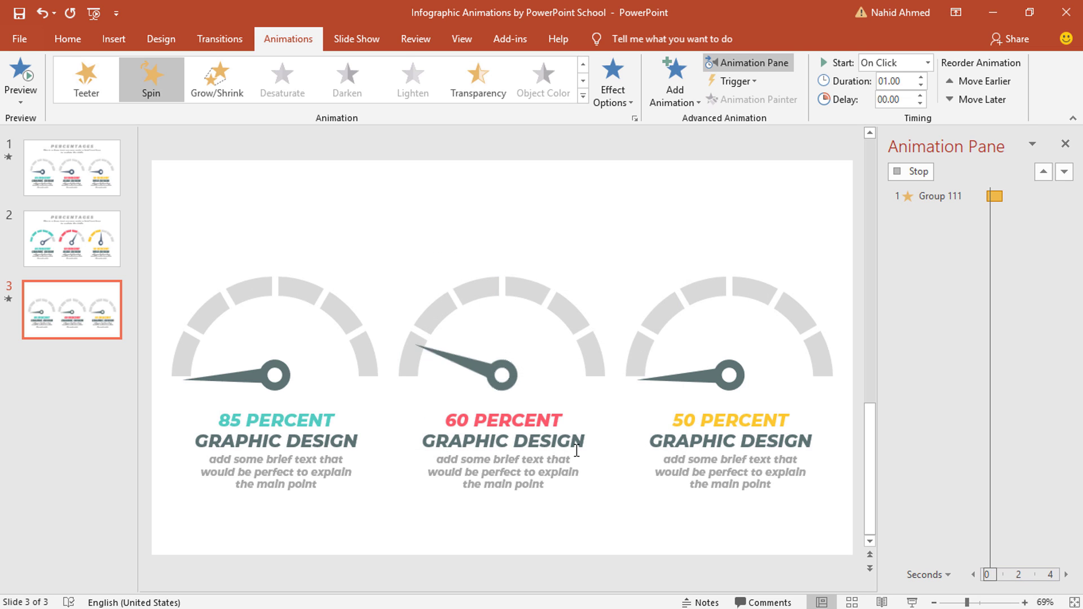
left_click(903, 601)
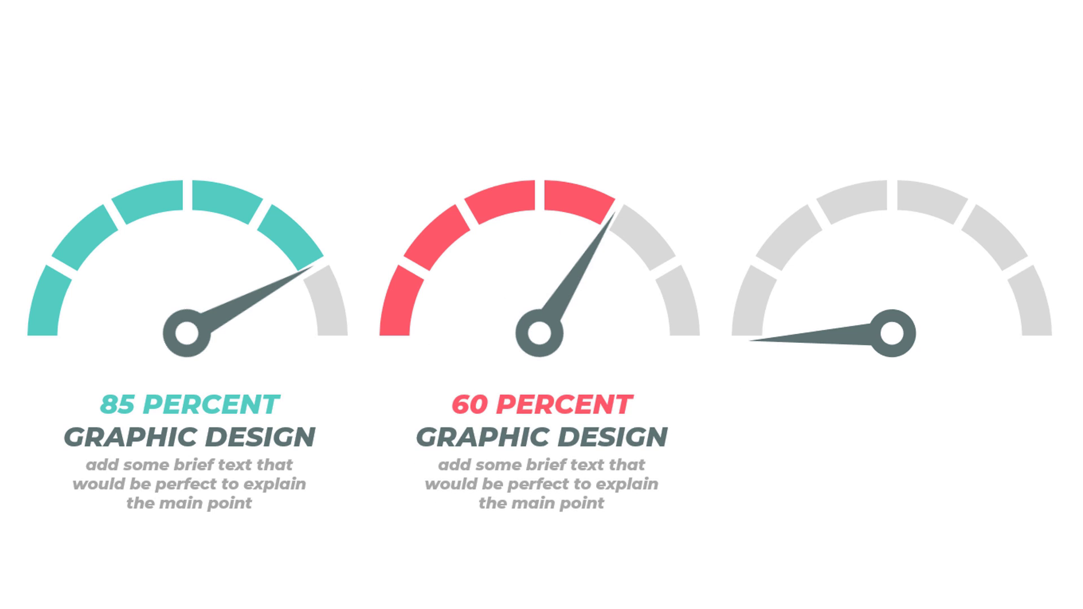
key("Escape")
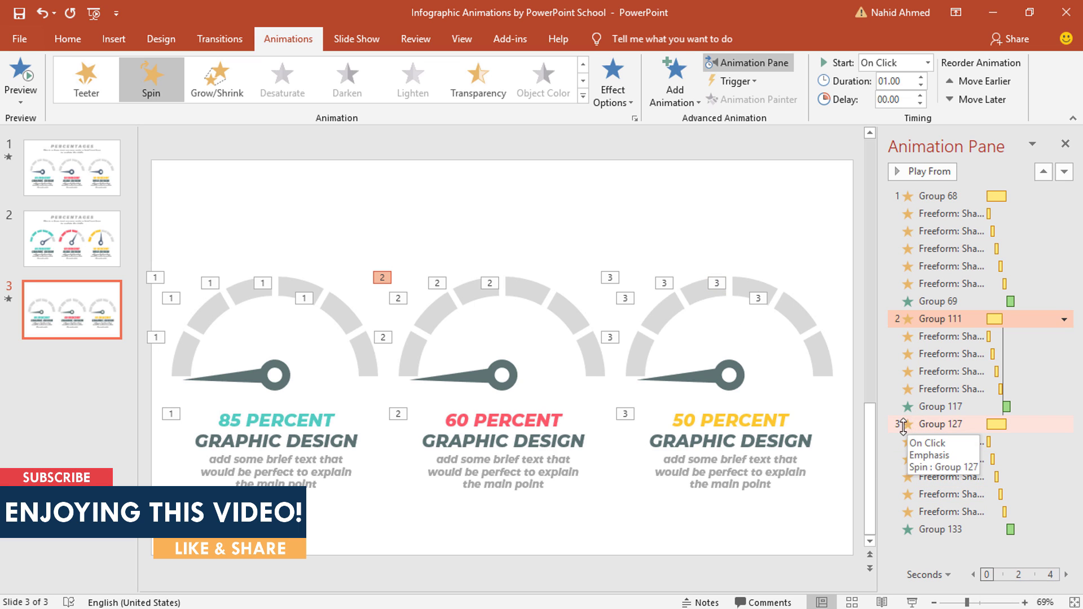
- Delete two extra Group 127 segment colour effects and make the first remaining one gold
left_click(960, 496)
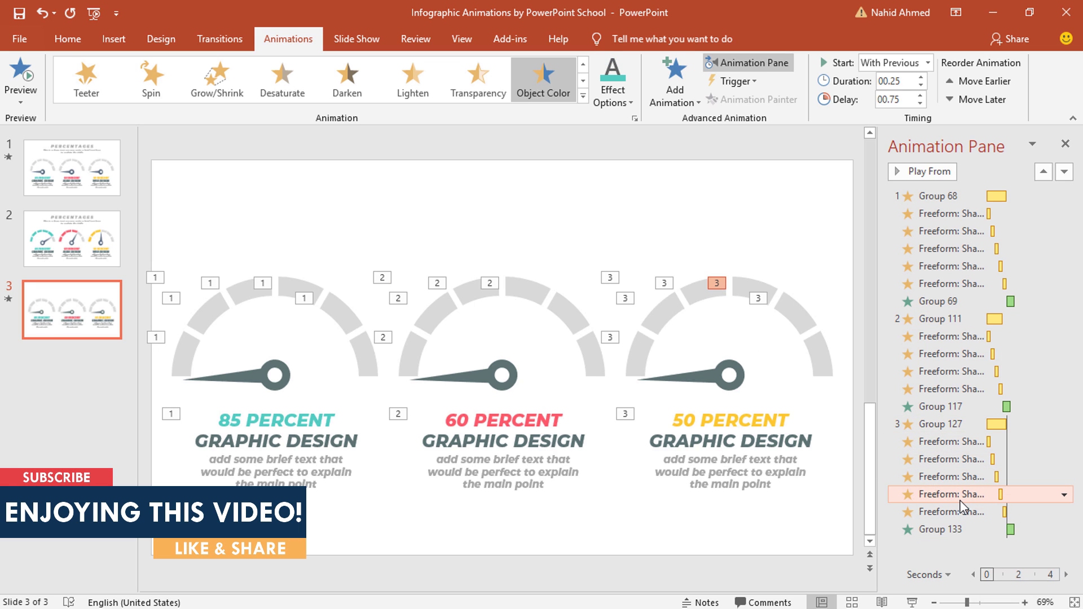
key("Delete")
key("Delete")
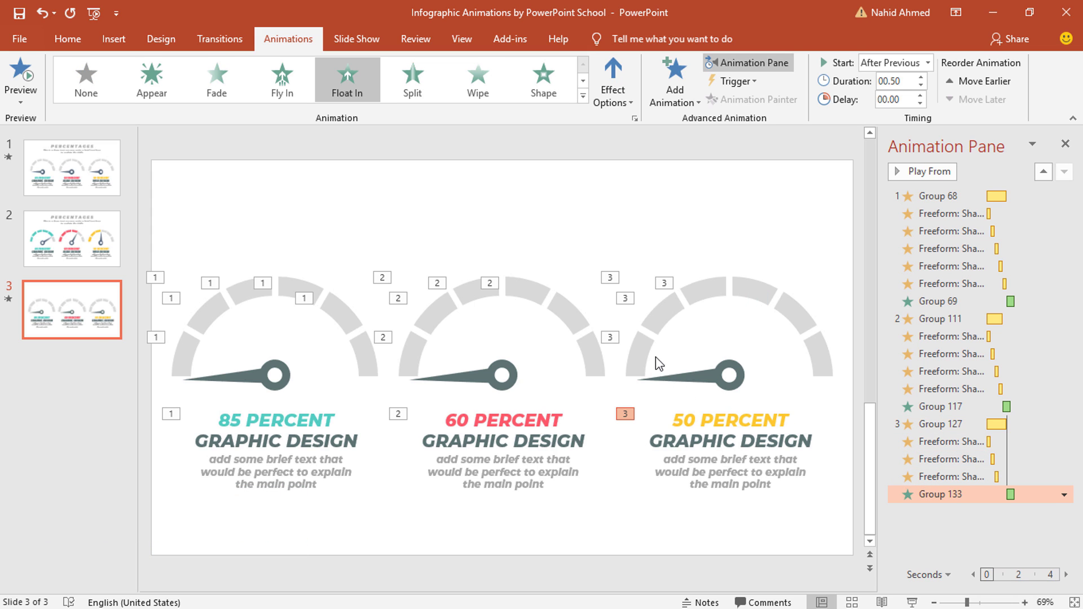
left_click(940, 442)
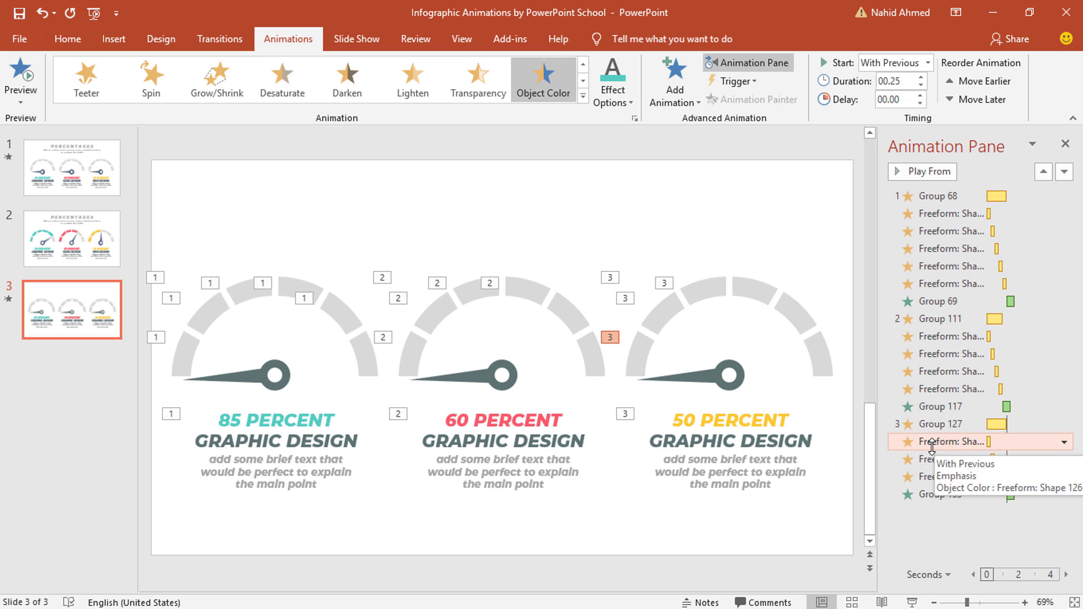
left_click(612, 99)
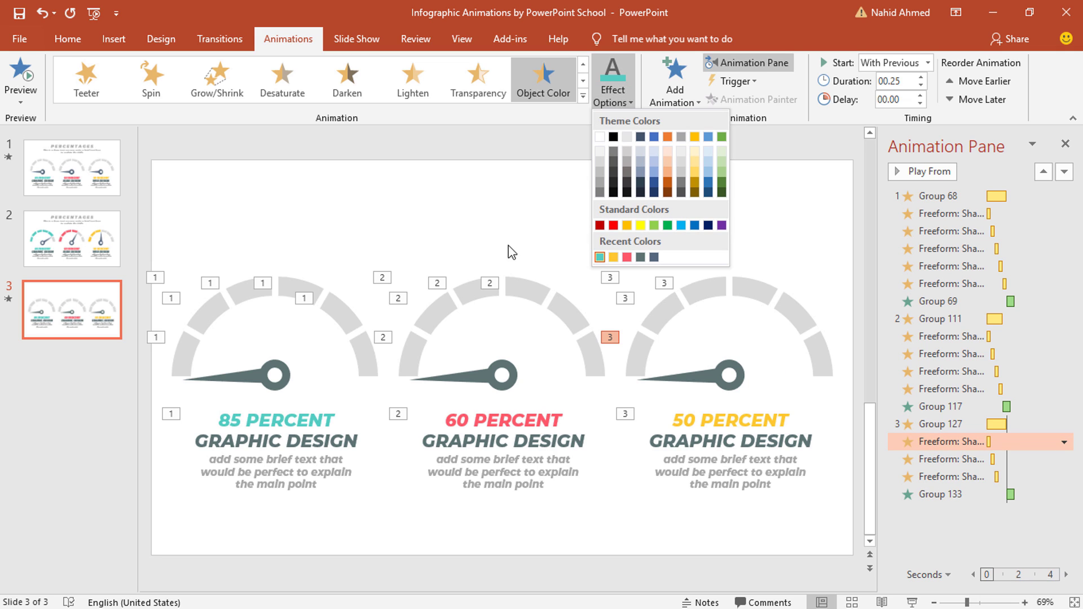
left_click(613, 257)
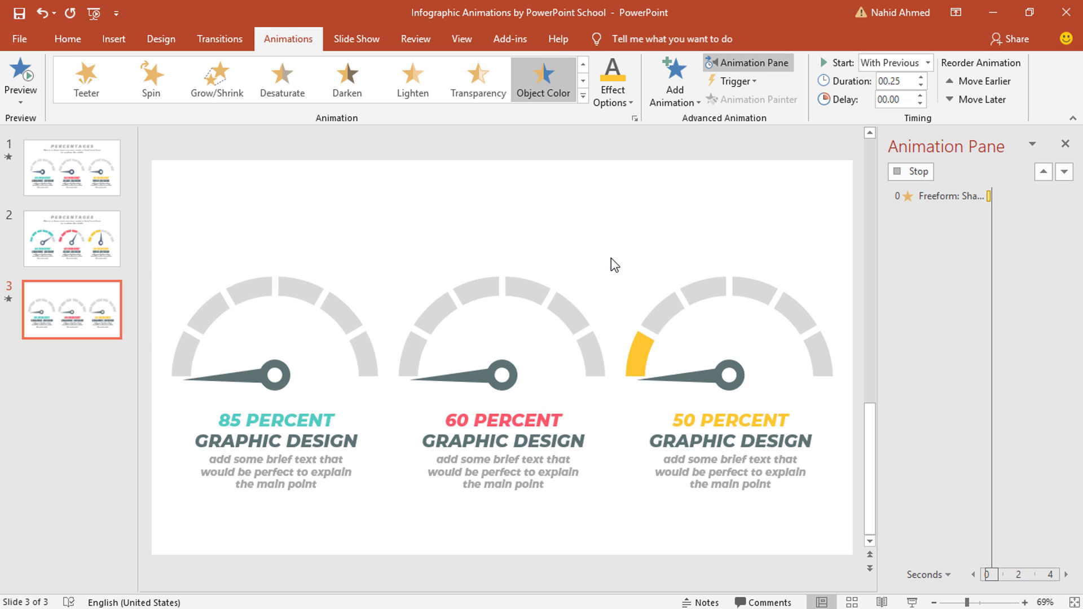
- Set the other two remaining segment colour effects to the Gold recent colour
left_click(928, 457)
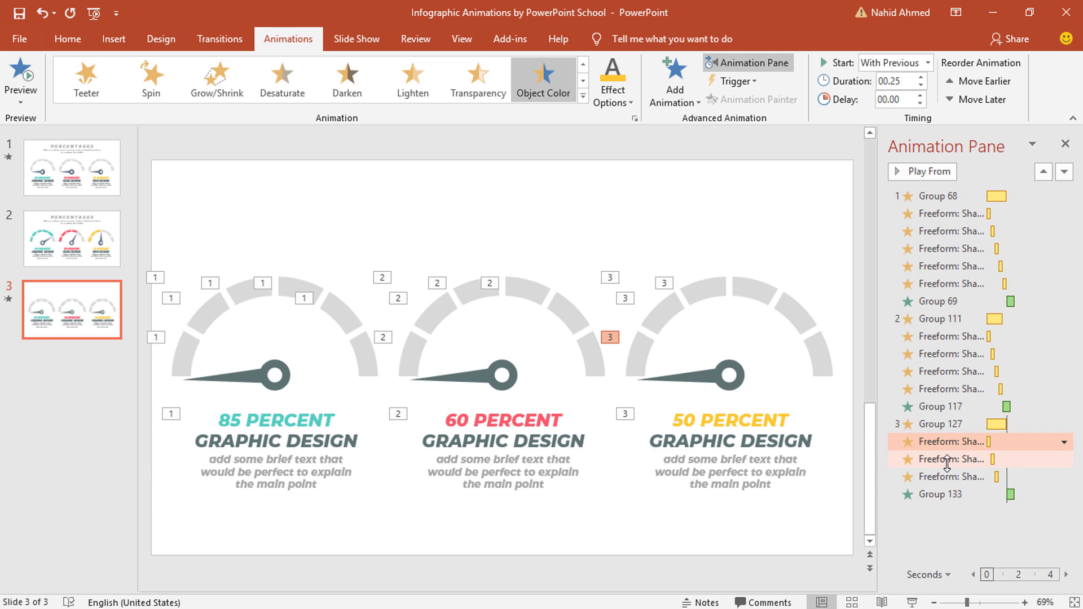
left_click(621, 104)
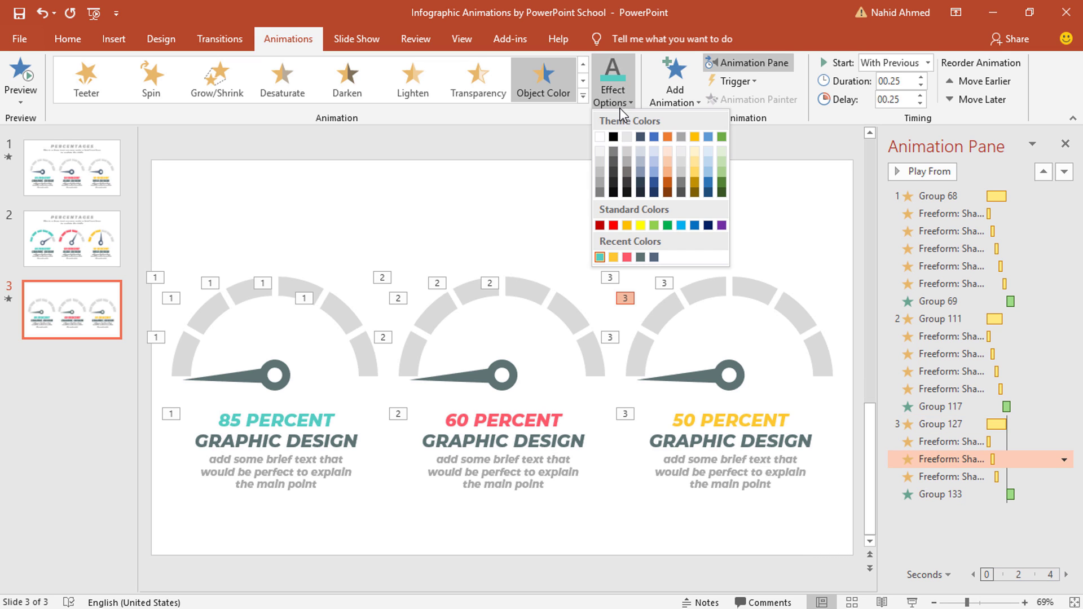
left_click(613, 258)
left_click(926, 478)
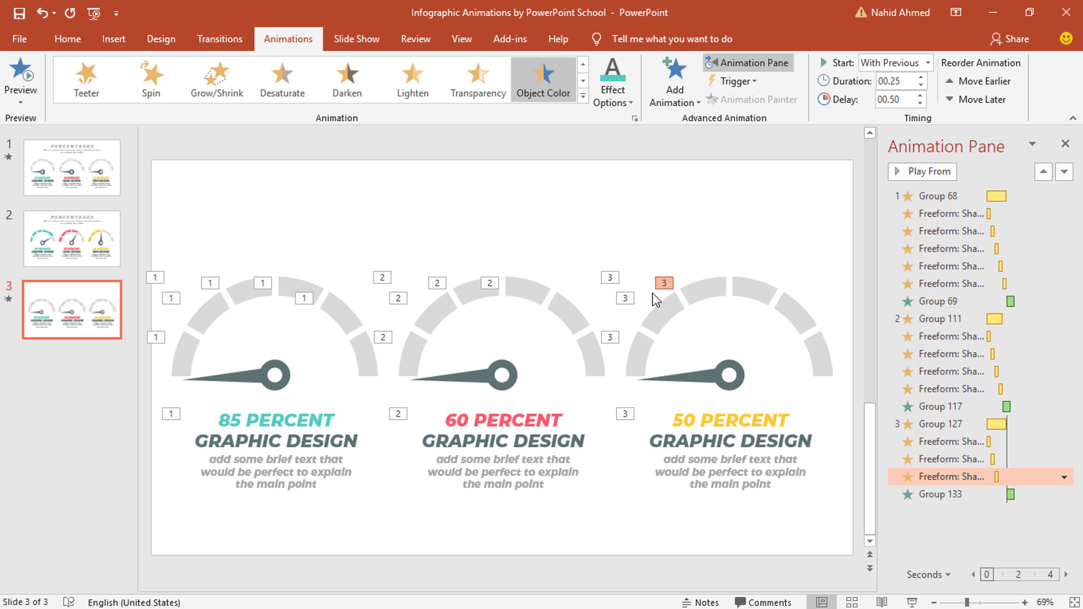
left_click(615, 99)
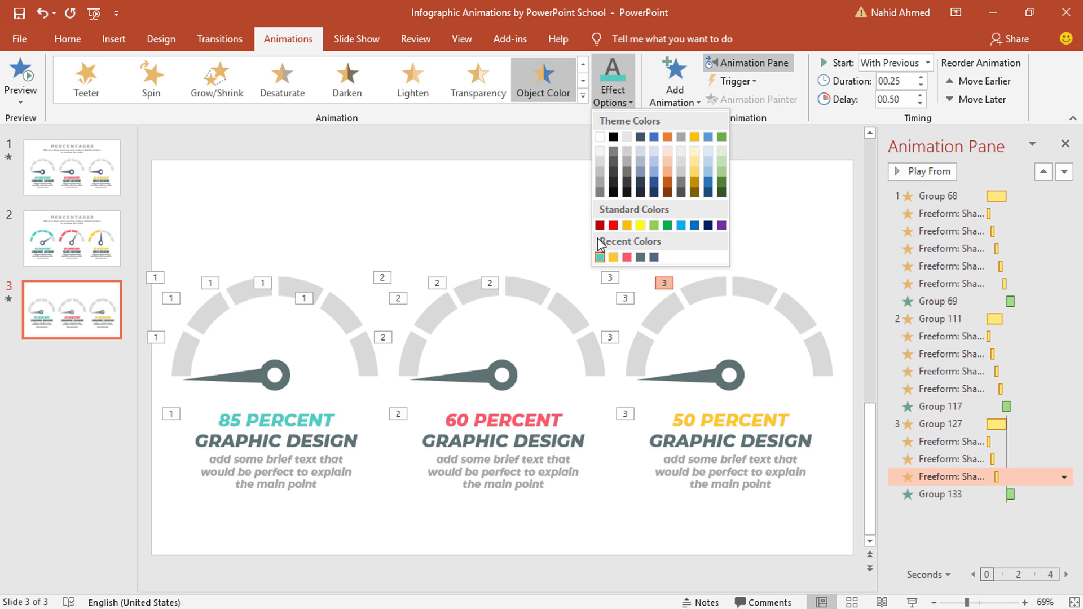
left_click(613, 258)
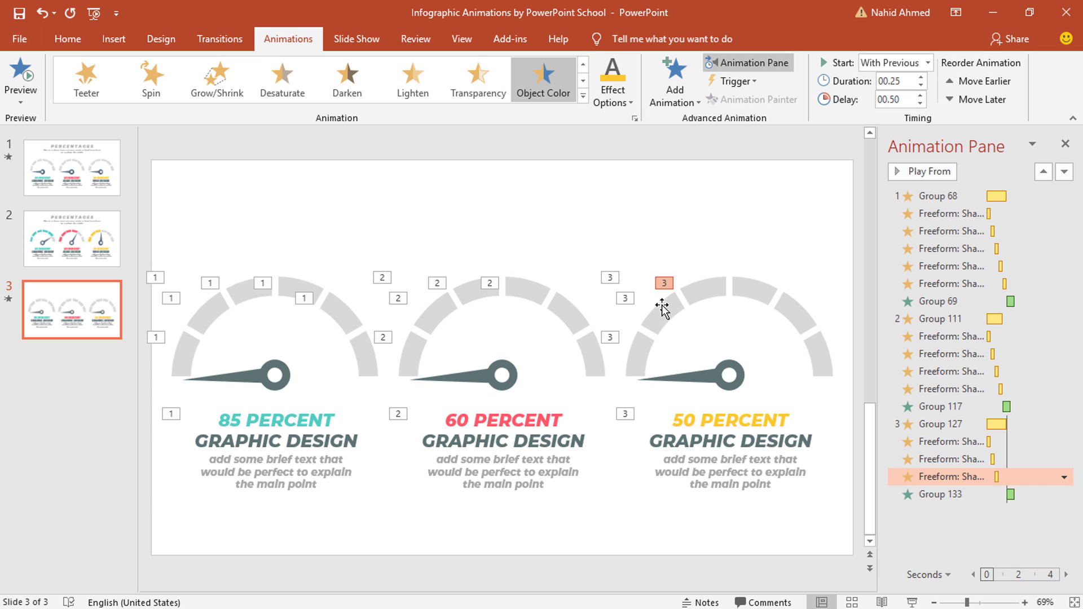
left_click(894, 422)
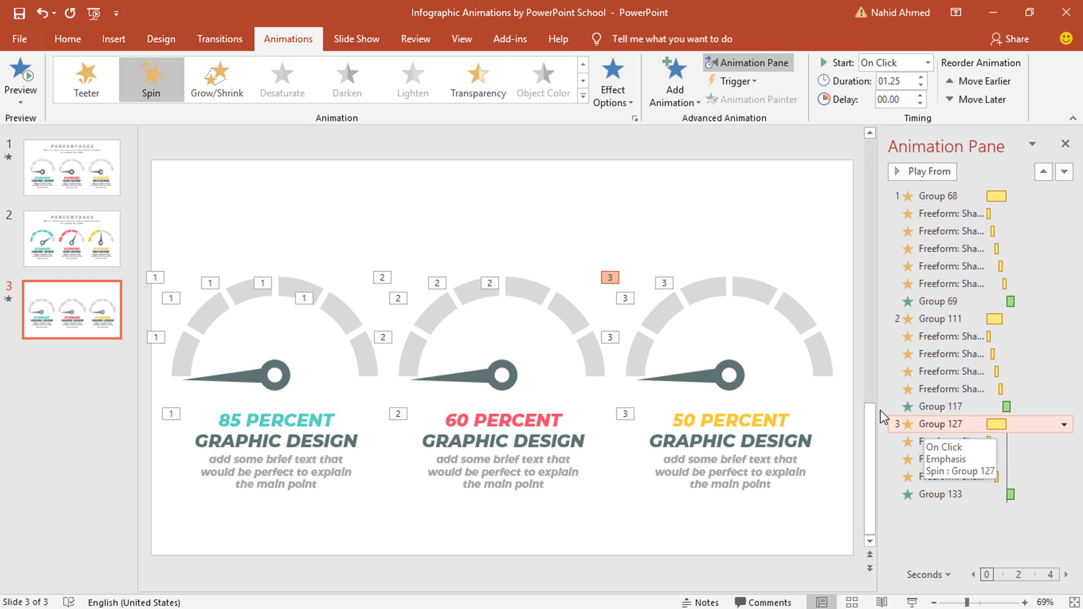
- Give Group 127's needle spin a 00.75 duration and a custom 95° clockwise amount
left_click(920, 85)
left_click(921, 85)
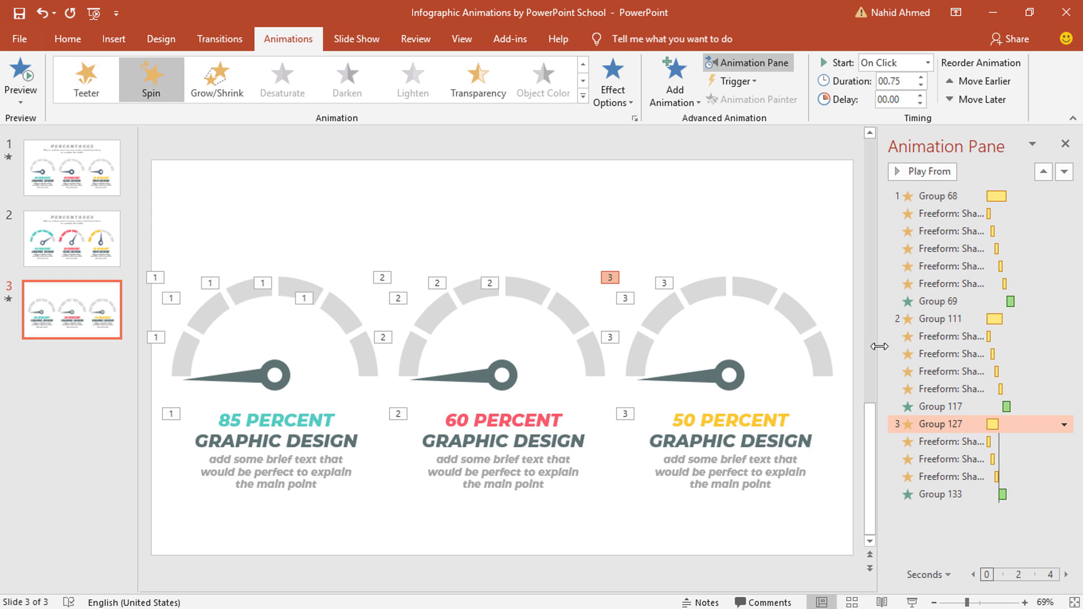
left_click(1064, 424)
left_click(1007, 501)
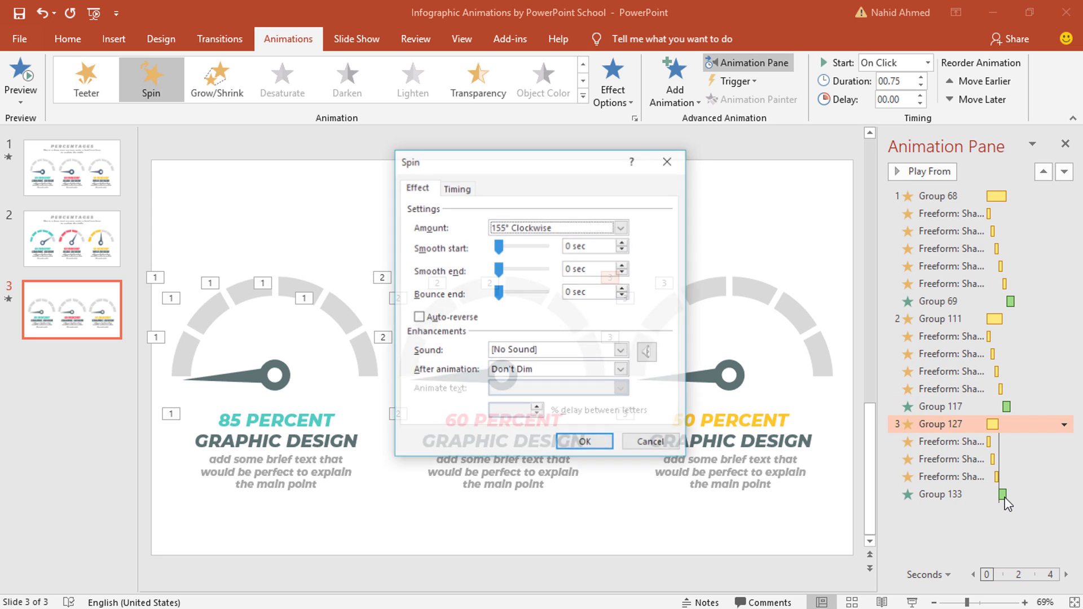
left_click(621, 228)
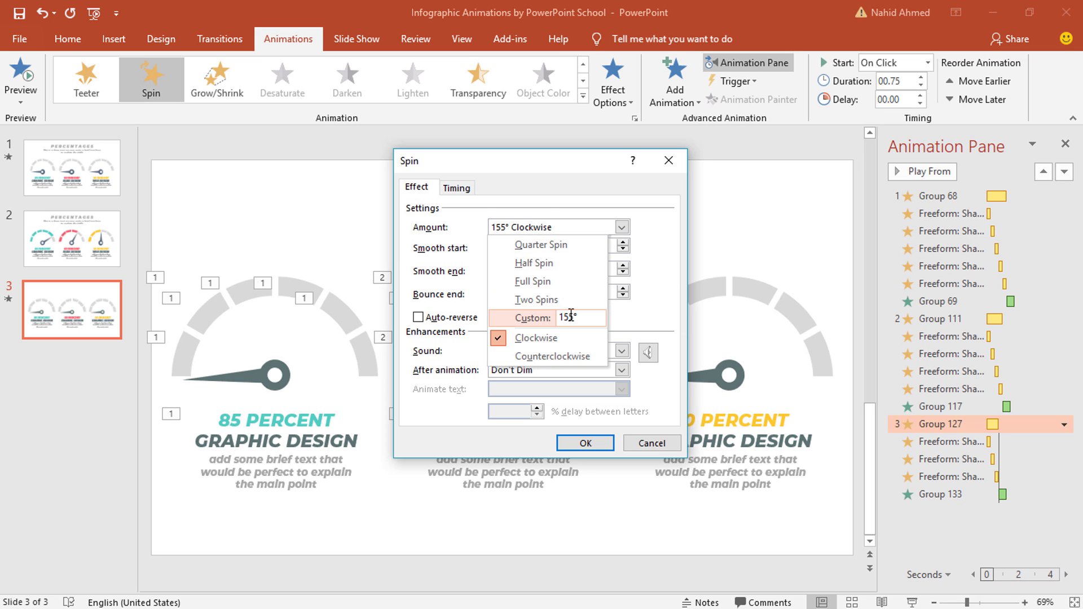
left_click_drag(576, 319, 552, 328)
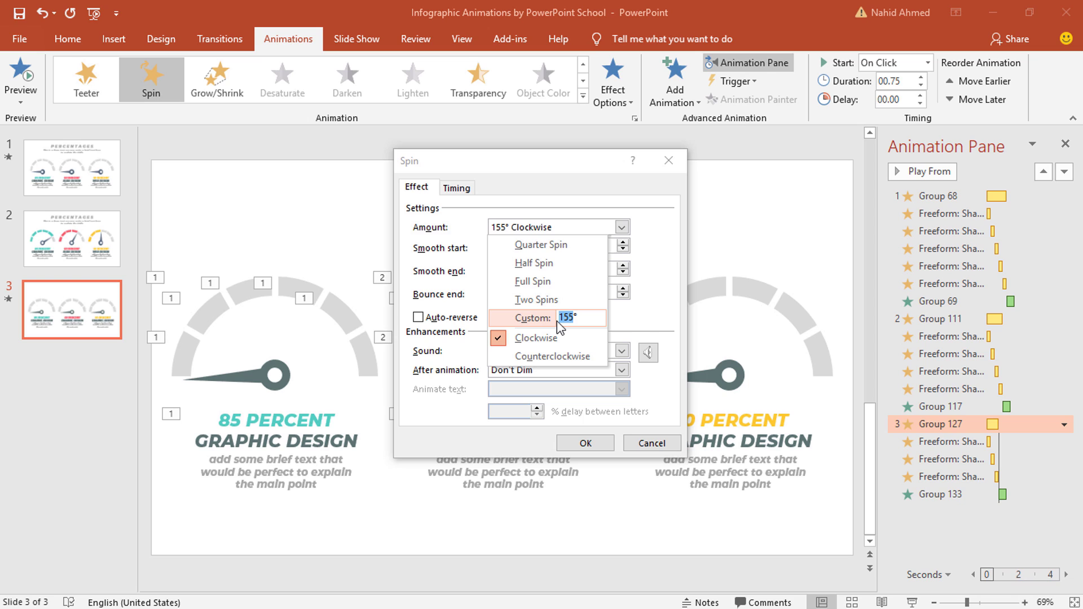
type("95")
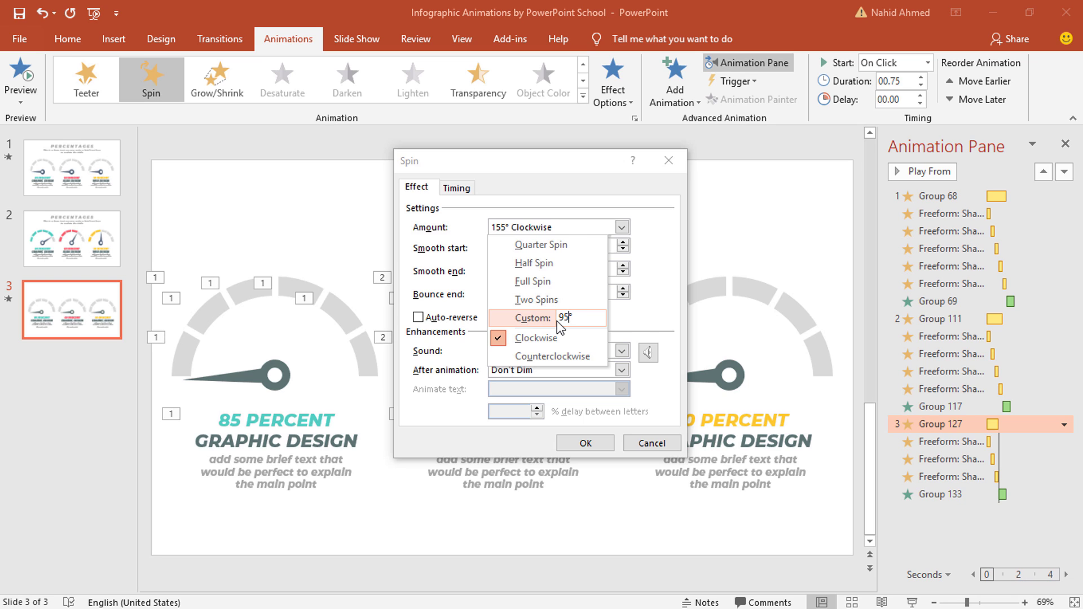